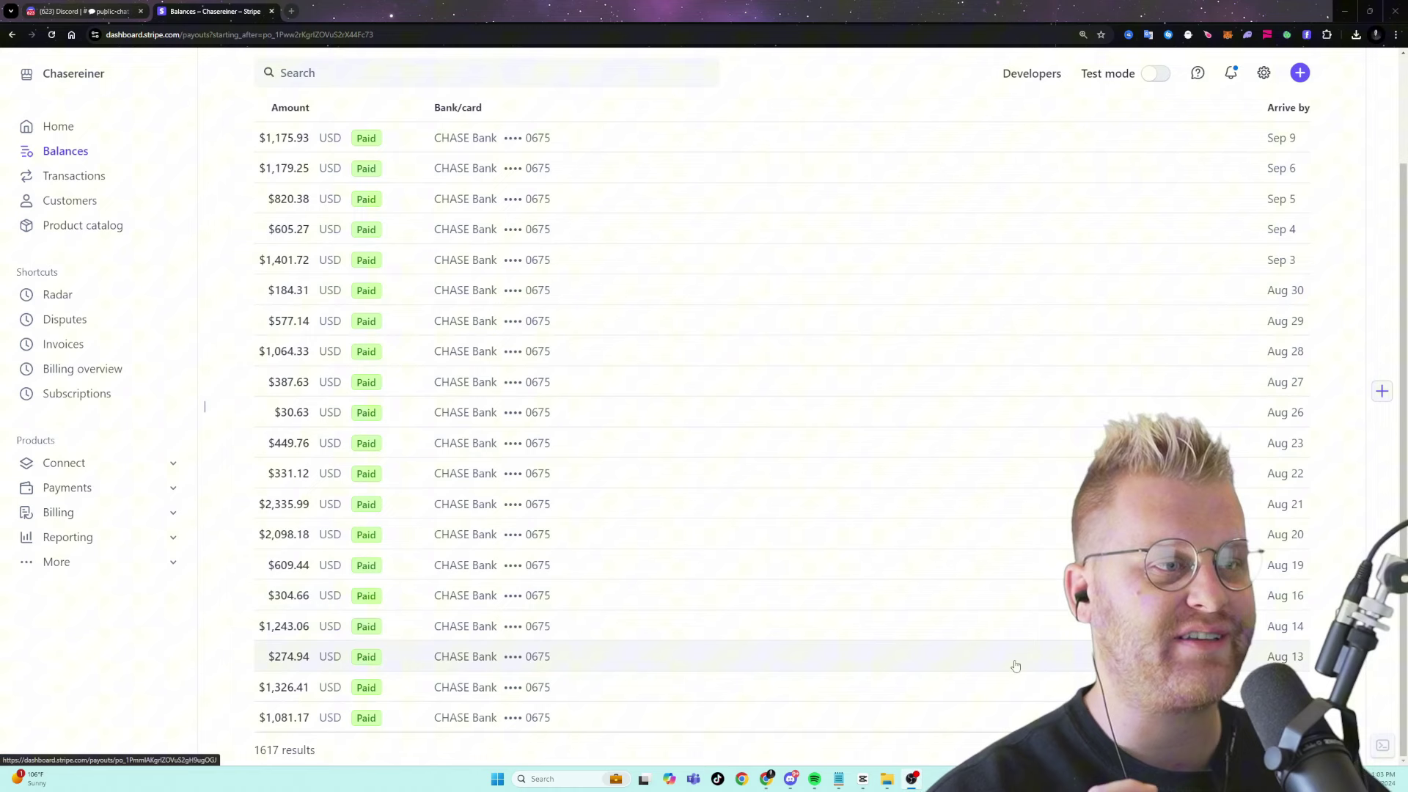
- Load the next page of older payouts, covering early August back to late July
{"action": "left_click", "coordinate": [1280, 749]}
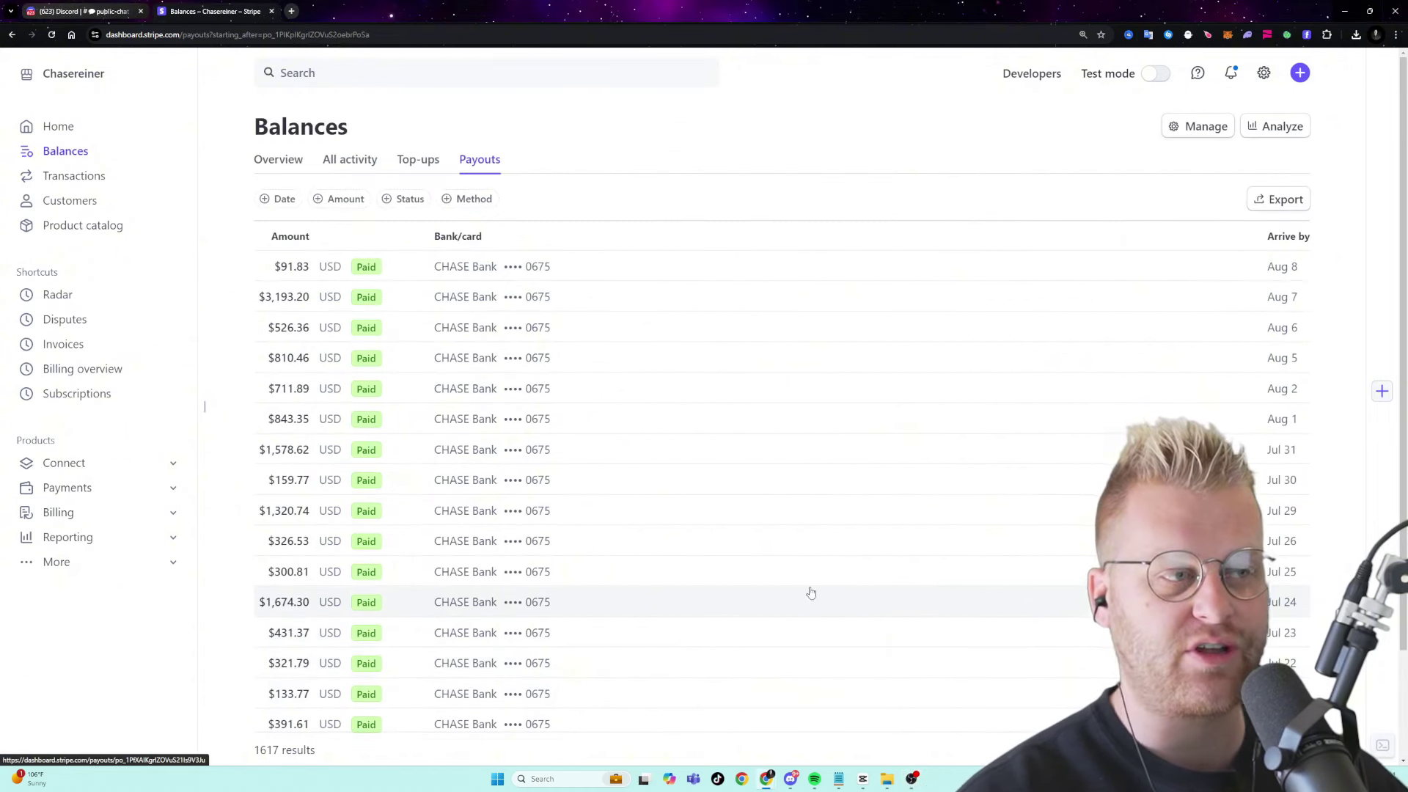
{"action": "scroll", "coordinate": [729, 582], "scroll_direction": "down", "scroll_amount": 3}
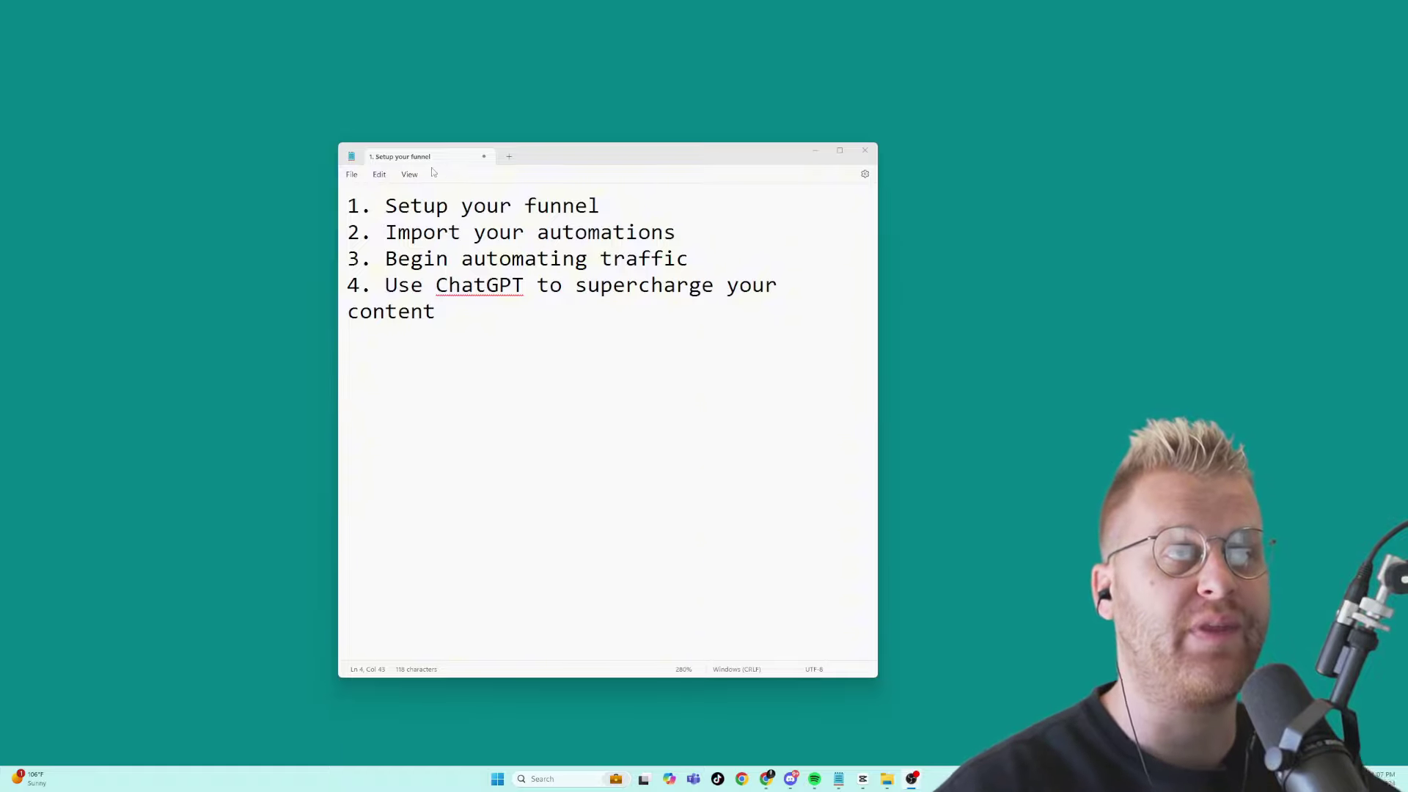
- Highlight the plan's steps in turn: Setup your funnel, Import your automations, Begin automating traffic
{"action": "left_click_drag", "start_coordinate": [387, 206], "coordinate": [625, 213]}
{"action": "scroll", "coordinate": [638, 252], "scroll_direction": "up", "scroll_amount": 1}
{"action": "scroll", "coordinate": [638, 253], "scroll_direction": "up", "scroll_amount": 7}
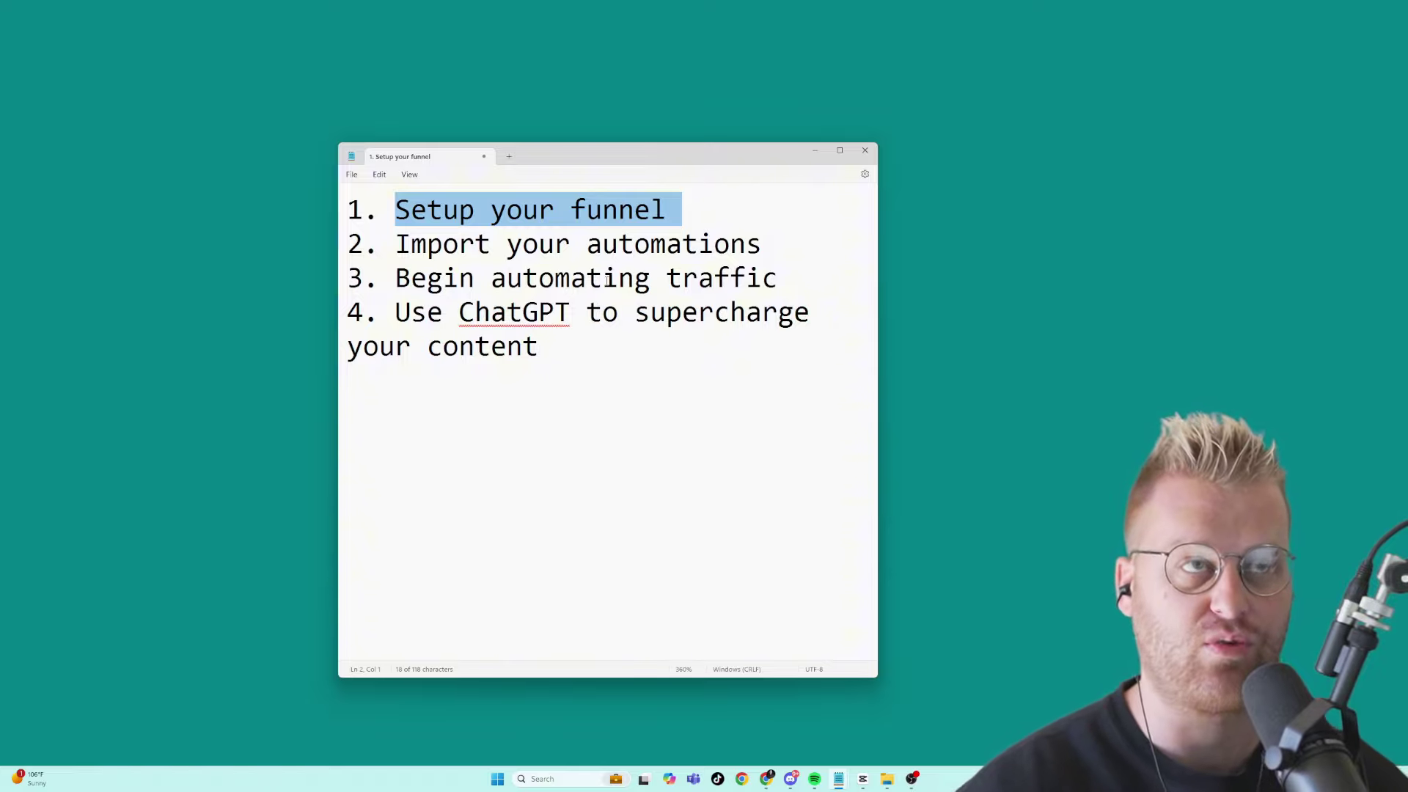
{"action": "left_click_drag", "start_coordinate": [767, 245], "coordinate": [379, 245]}
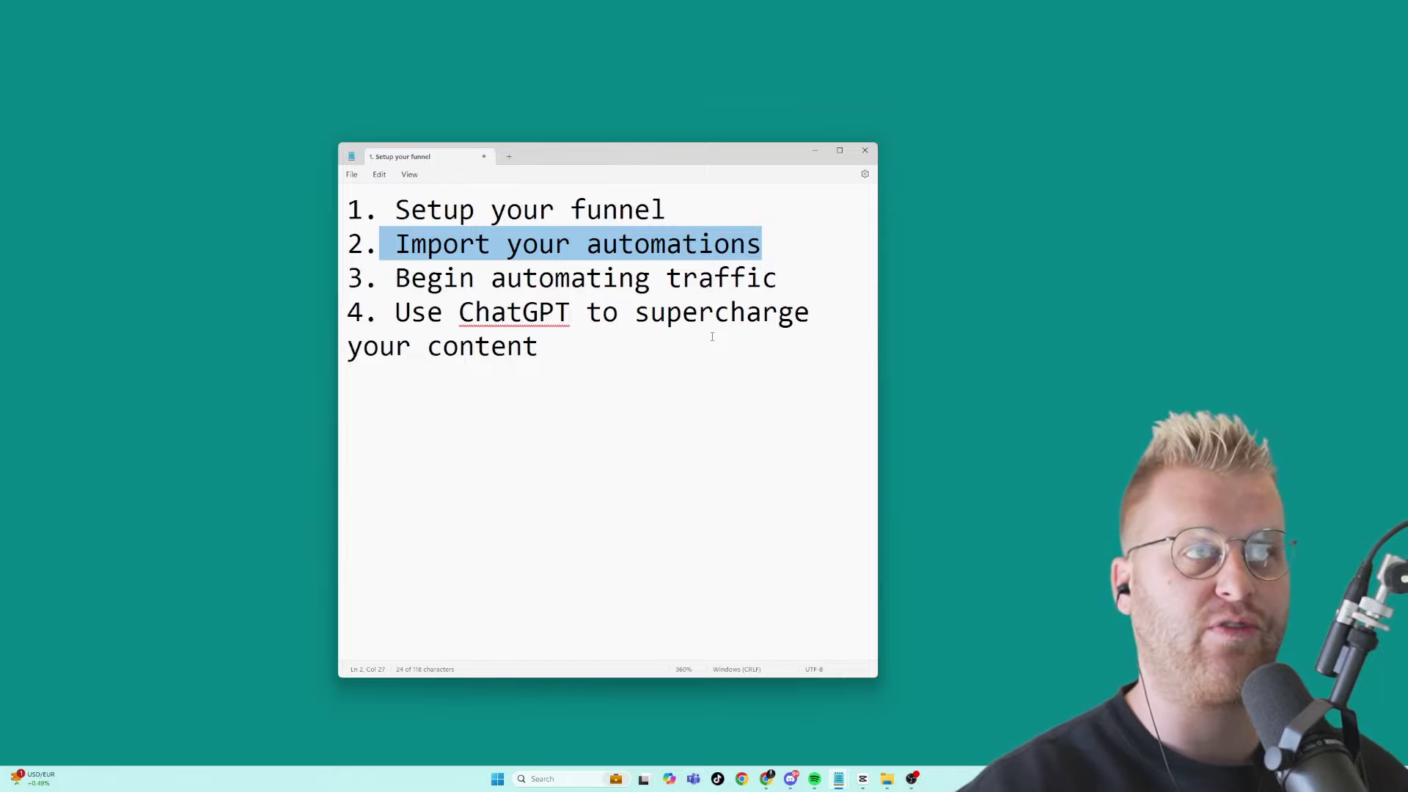
{"action": "left_click_drag", "start_coordinate": [811, 281], "coordinate": [397, 279]}
{"action": "left_click", "coordinate": [461, 345]}
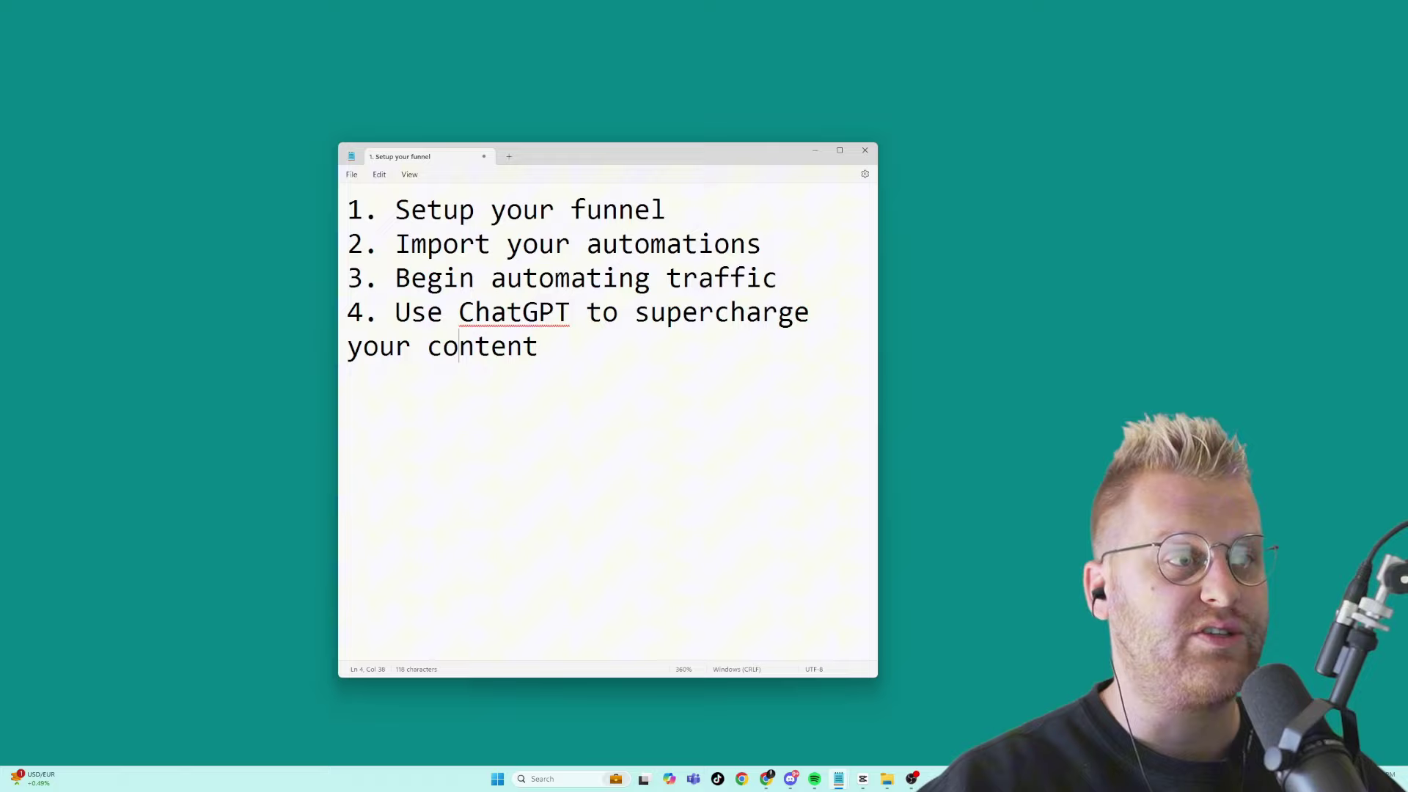
{"action": "key", "text": "alt+Tab"}
- Scroll the ChatGPT video outline down to the visual enhancement suggestions
{"action": "scroll", "coordinate": [880, 429], "scroll_direction": "down", "scroll_amount": 5}
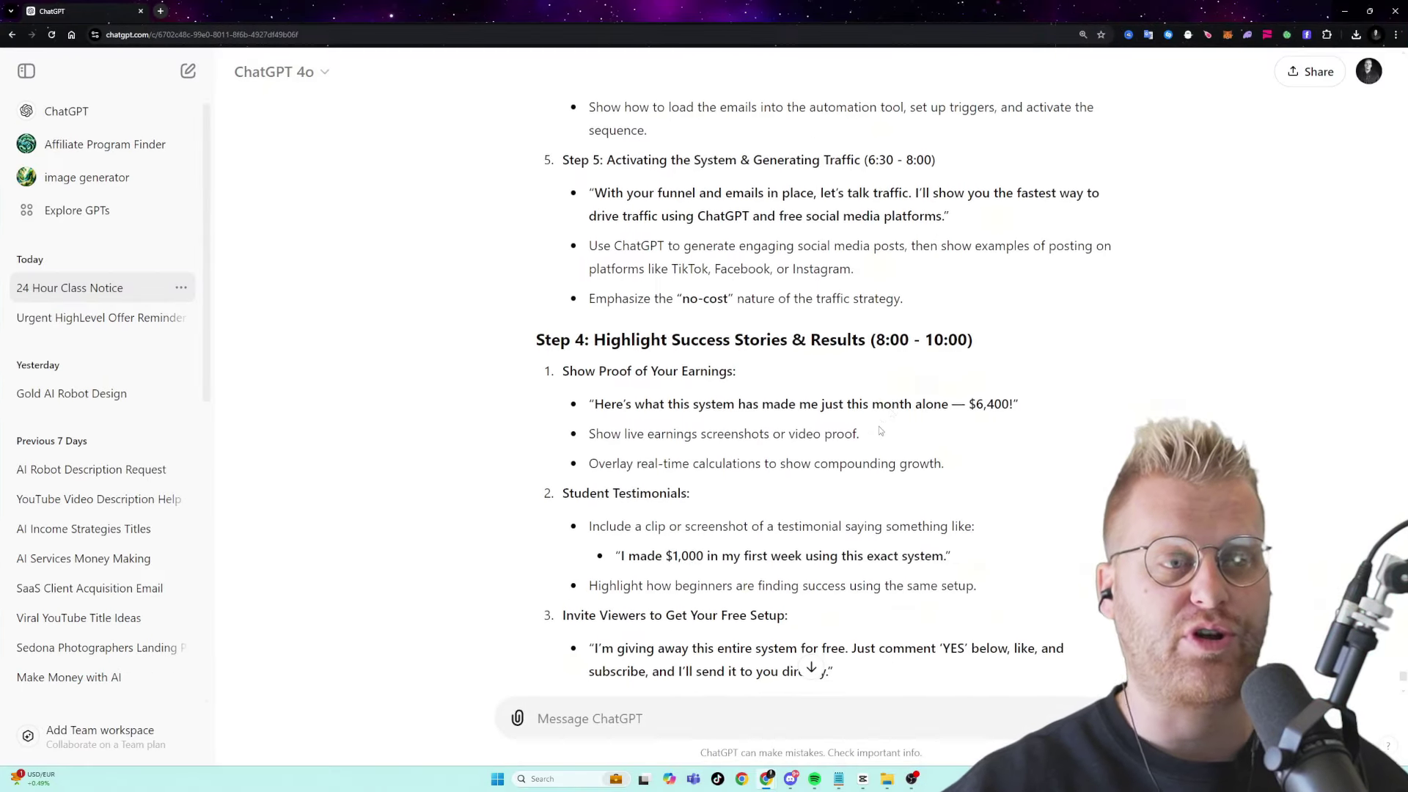
{"action": "scroll", "coordinate": [882, 431], "scroll_direction": "down", "scroll_amount": 9}
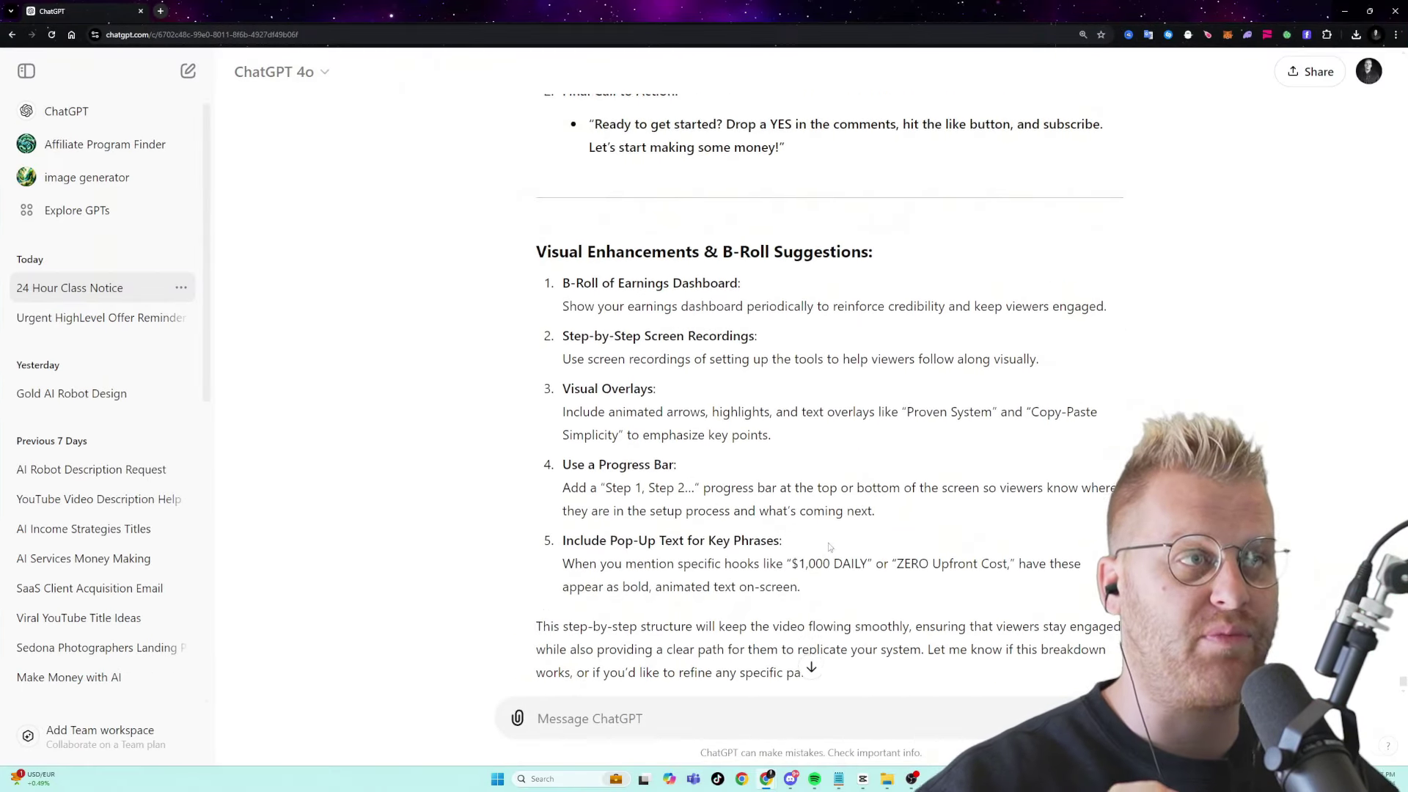
{"action": "key", "text": "alt+Tab"}
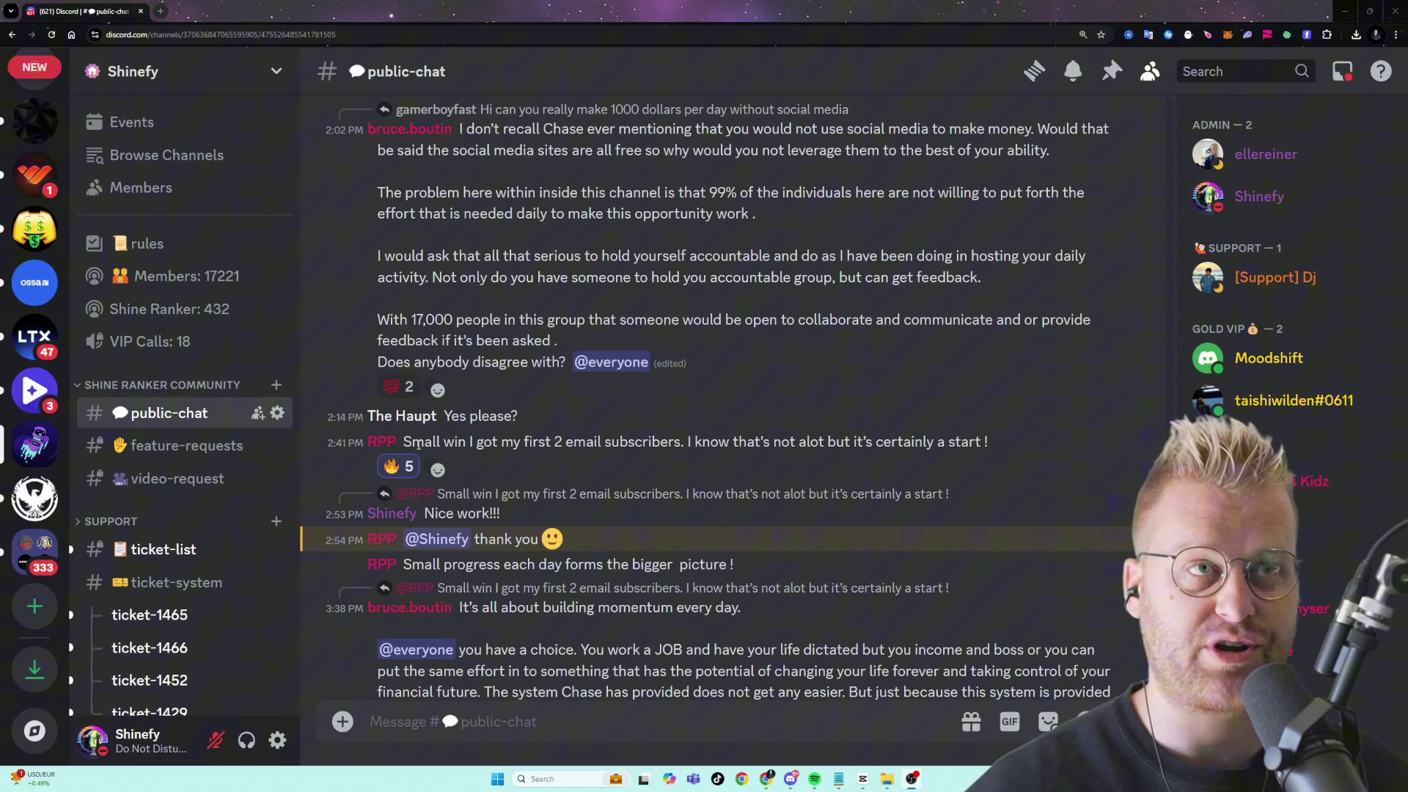
- Highlight a member's 'Small win' message about email subscribers in #public-chat
{"action": "left_click_drag", "start_coordinate": [404, 442], "coordinate": [466, 442]}
{"action": "left_click", "coordinate": [464, 441]}
{"action": "left_click", "coordinate": [466, 441]}
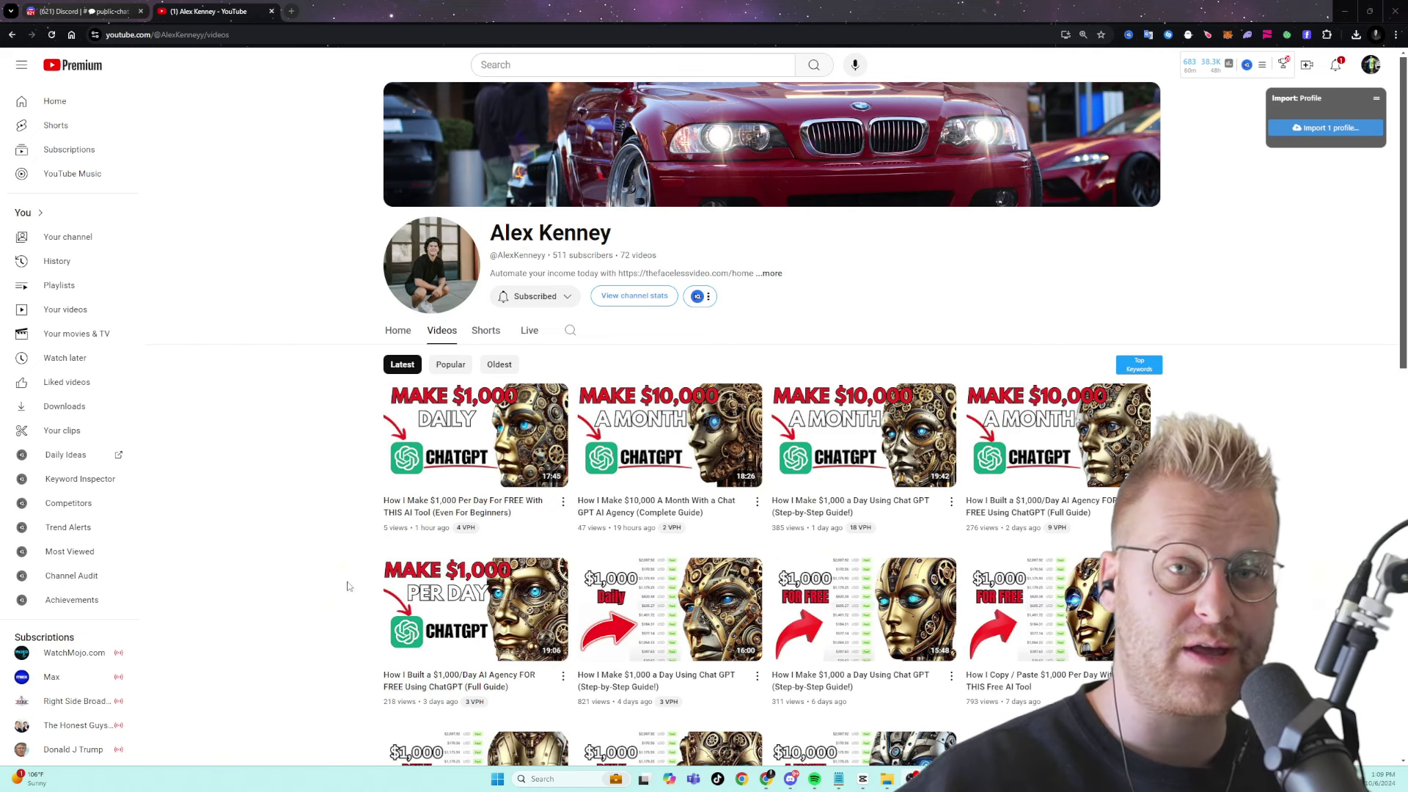
- Scroll down through the channel's make-money-with-ChatGPT video thumbnails and back up
{"action": "scroll", "coordinate": [302, 444], "scroll_direction": "down", "scroll_amount": 1}
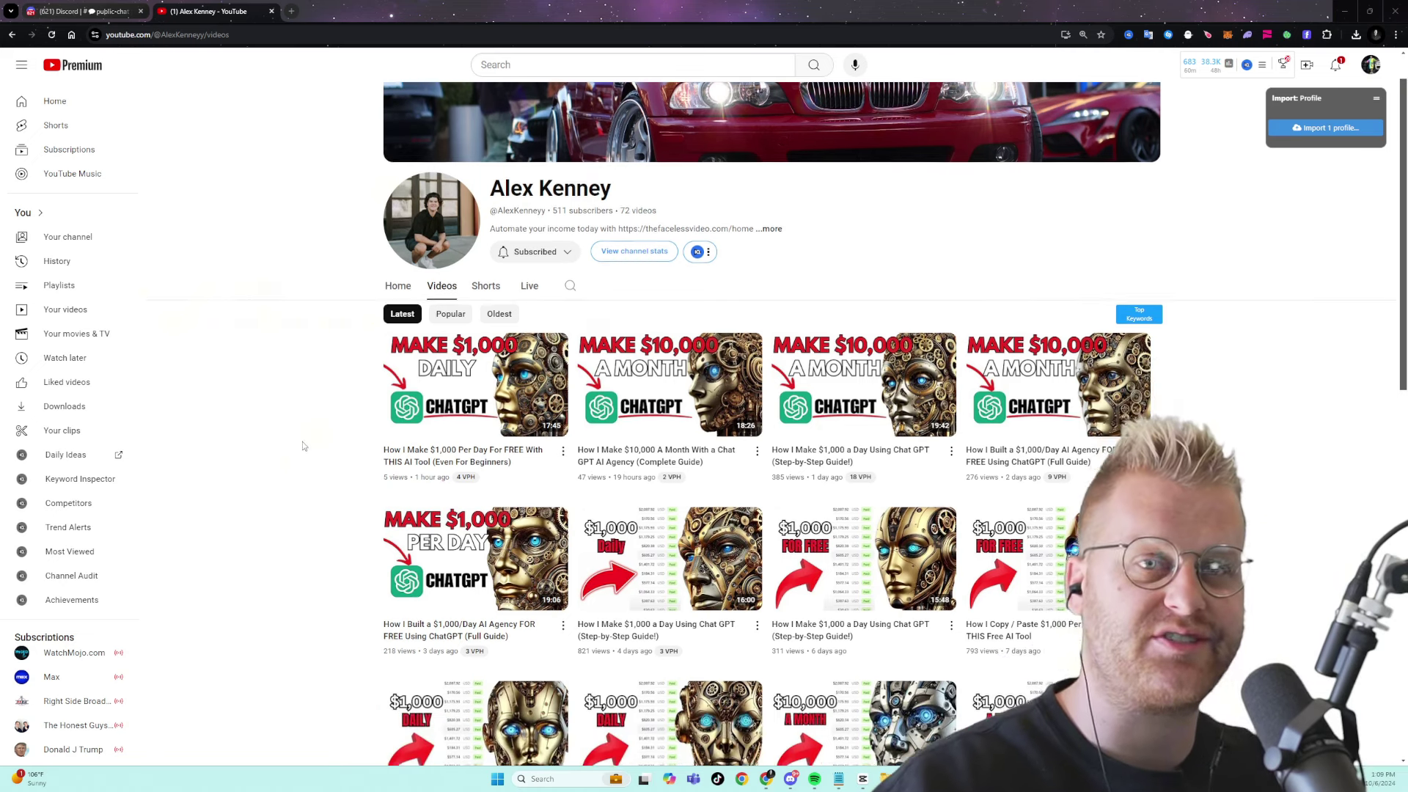
{"action": "scroll", "coordinate": [324, 434], "scroll_direction": "down", "scroll_amount": 2}
{"action": "scroll", "coordinate": [325, 434], "scroll_direction": "down", "scroll_amount": 2}
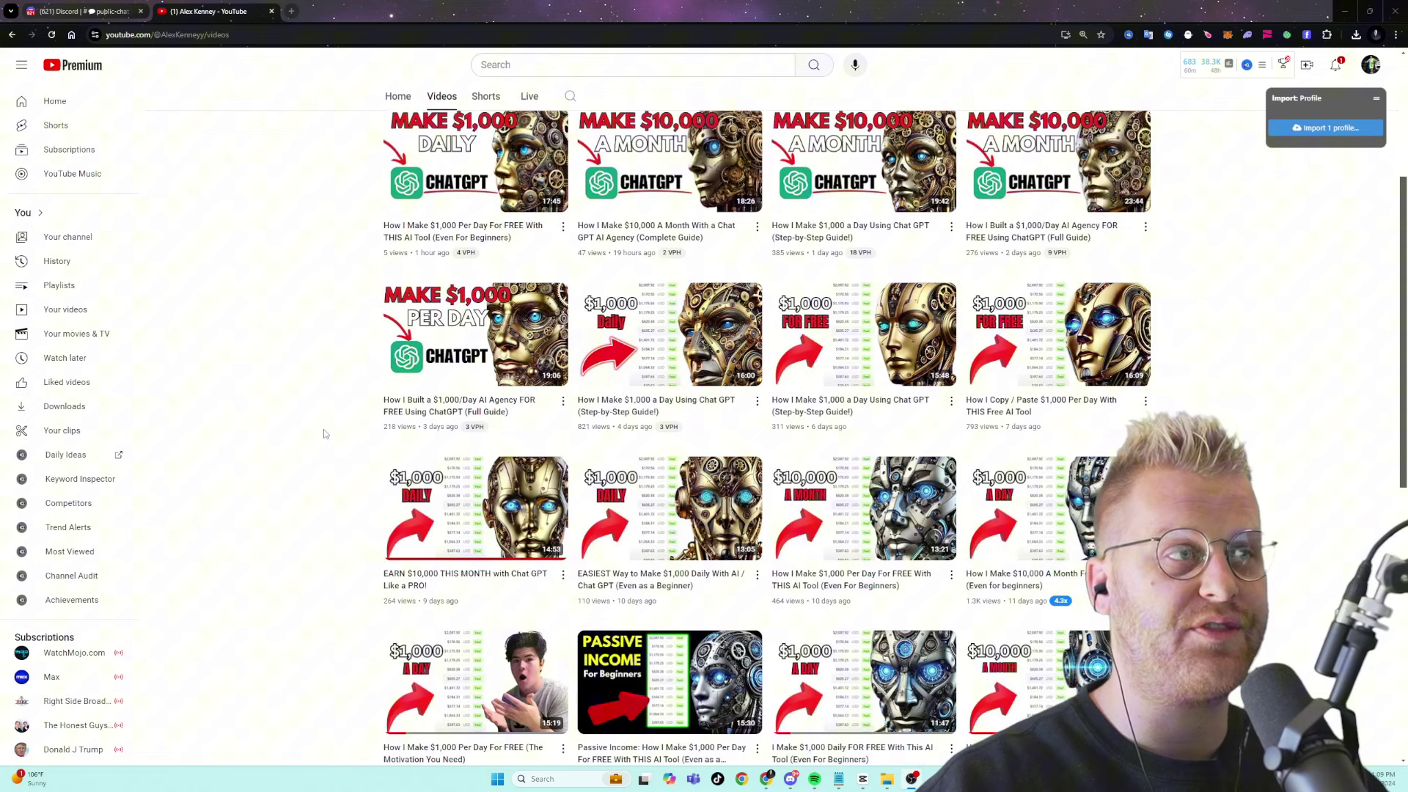
{"action": "scroll", "coordinate": [325, 434], "scroll_direction": "down", "scroll_amount": 2}
{"action": "scroll", "coordinate": [345, 437], "scroll_direction": "down", "scroll_amount": 3}
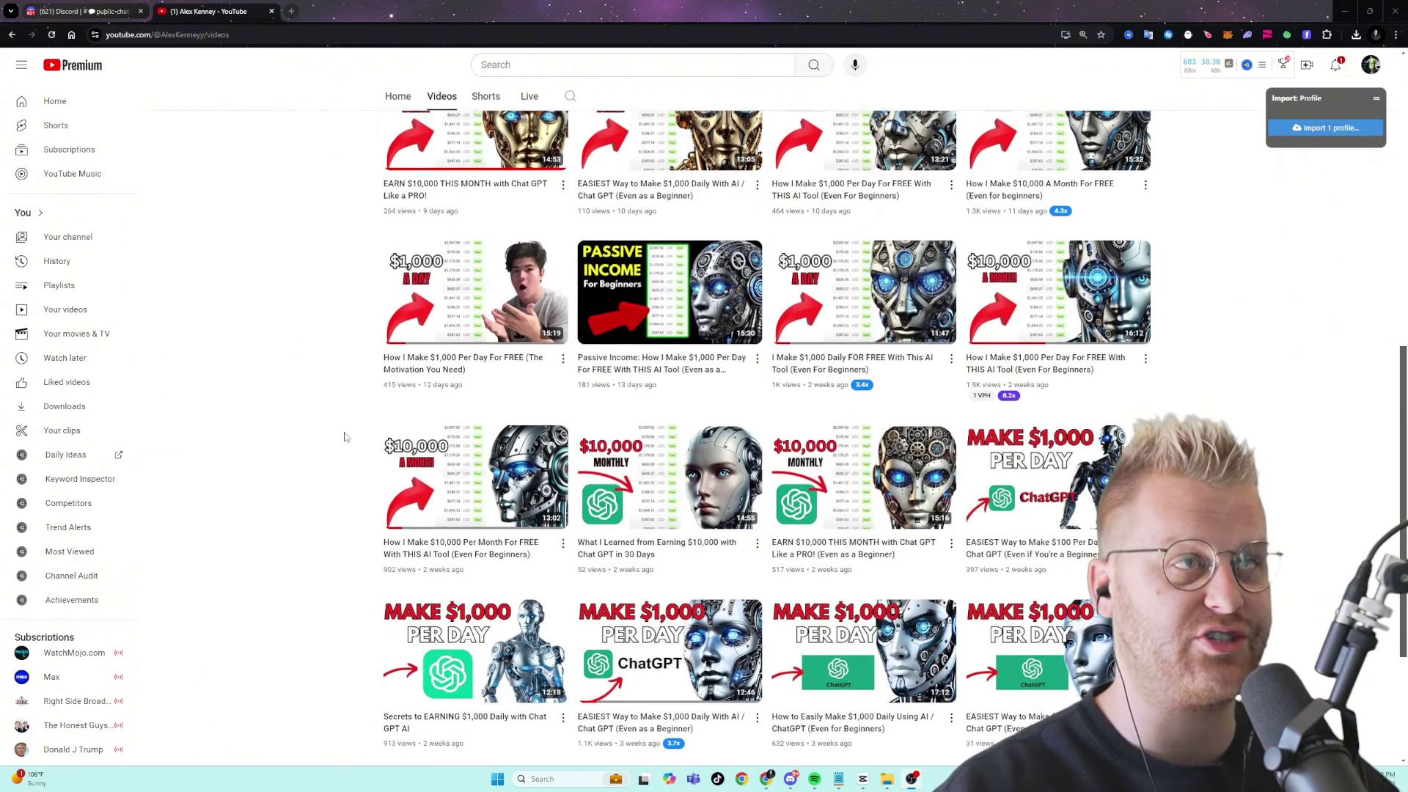
{"action": "scroll", "coordinate": [345, 437], "scroll_direction": "down", "scroll_amount": 2}
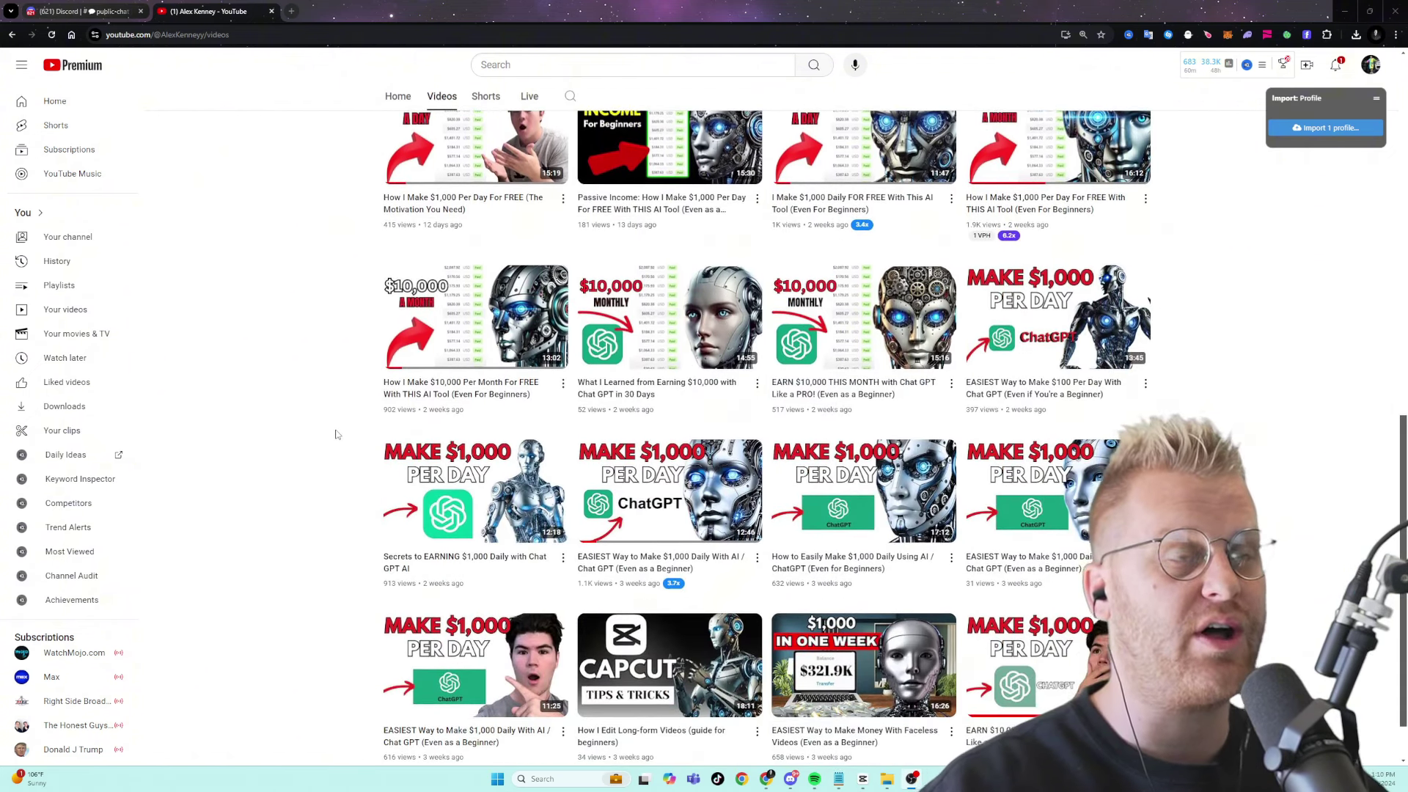
{"action": "scroll", "coordinate": [345, 440], "scroll_direction": "down", "scroll_amount": 1}
{"action": "scroll", "coordinate": [440, 498], "scroll_direction": "up", "scroll_amount": 4}
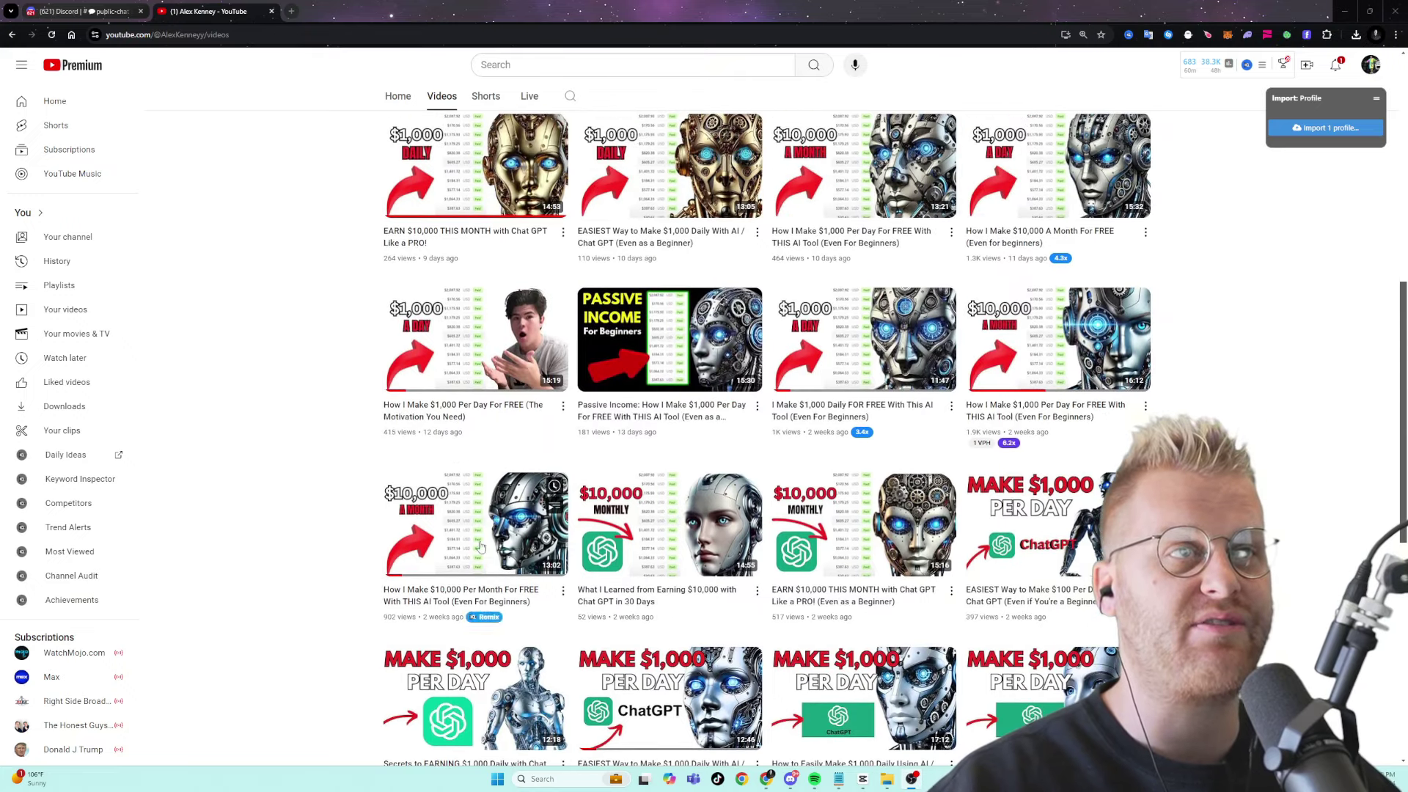
{"action": "scroll", "coordinate": [303, 472], "scroll_direction": "up", "scroll_amount": 5}
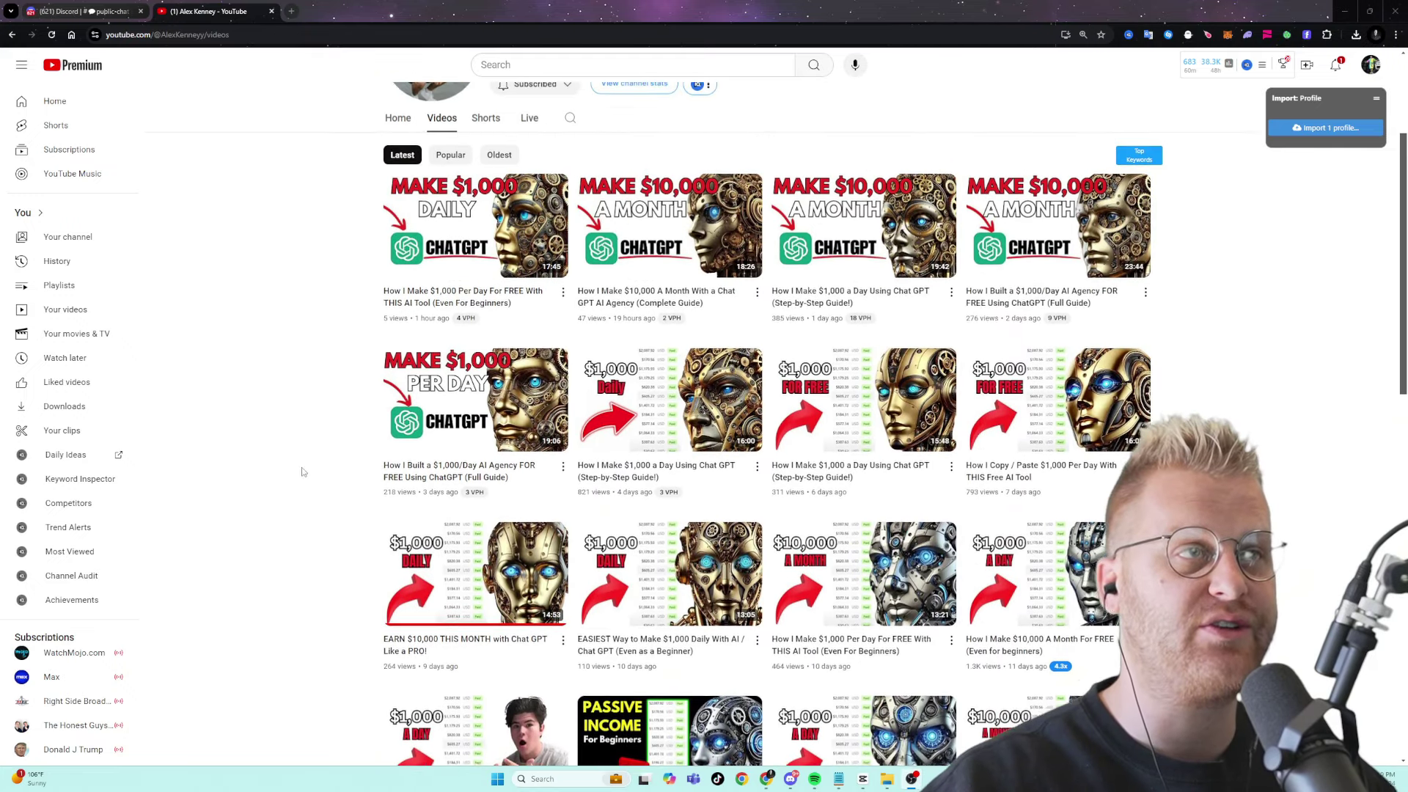
{"action": "scroll", "coordinate": [303, 471], "scroll_direction": "up", "scroll_amount": 1}
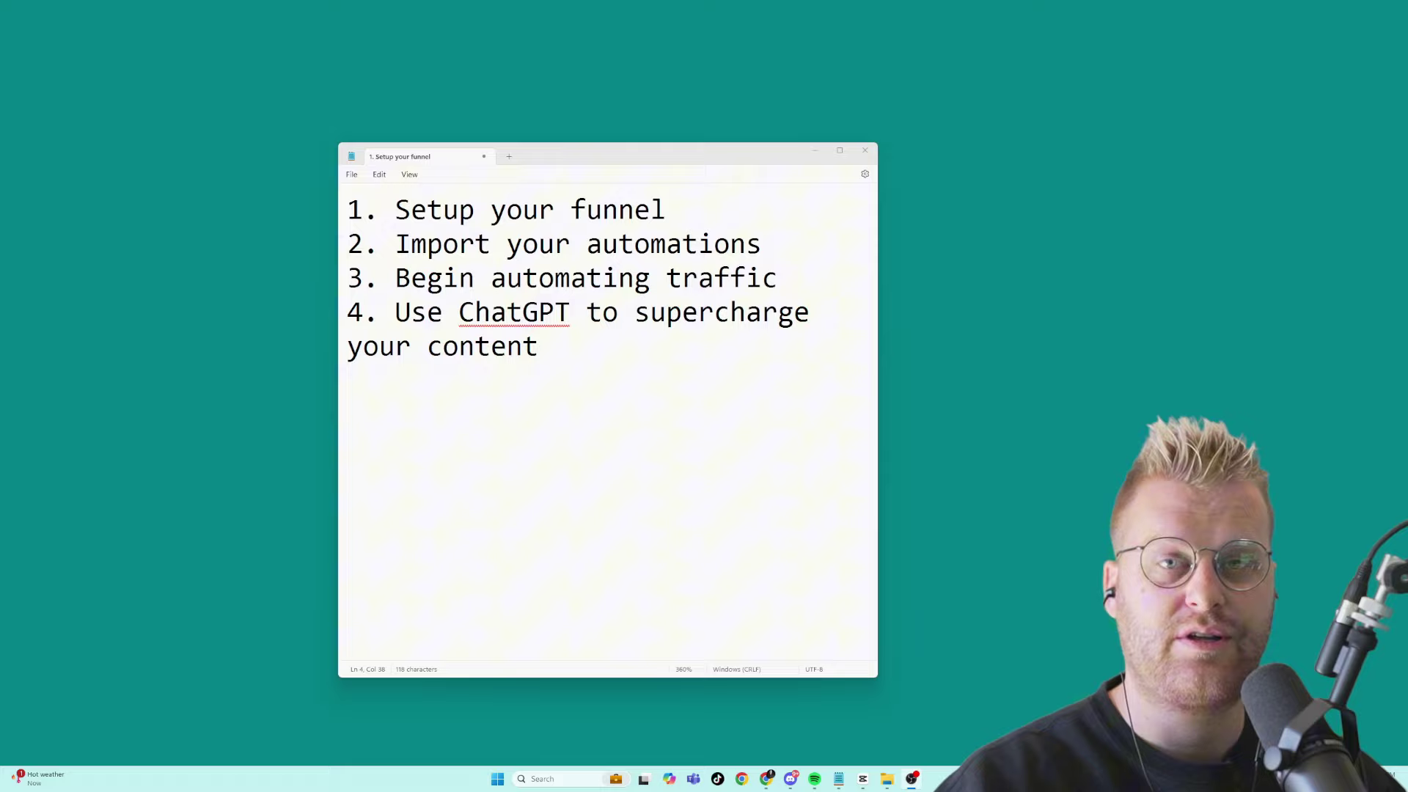
{"action": "left_click_drag", "start_coordinate": [736, 225], "coordinate": [350, 242]}
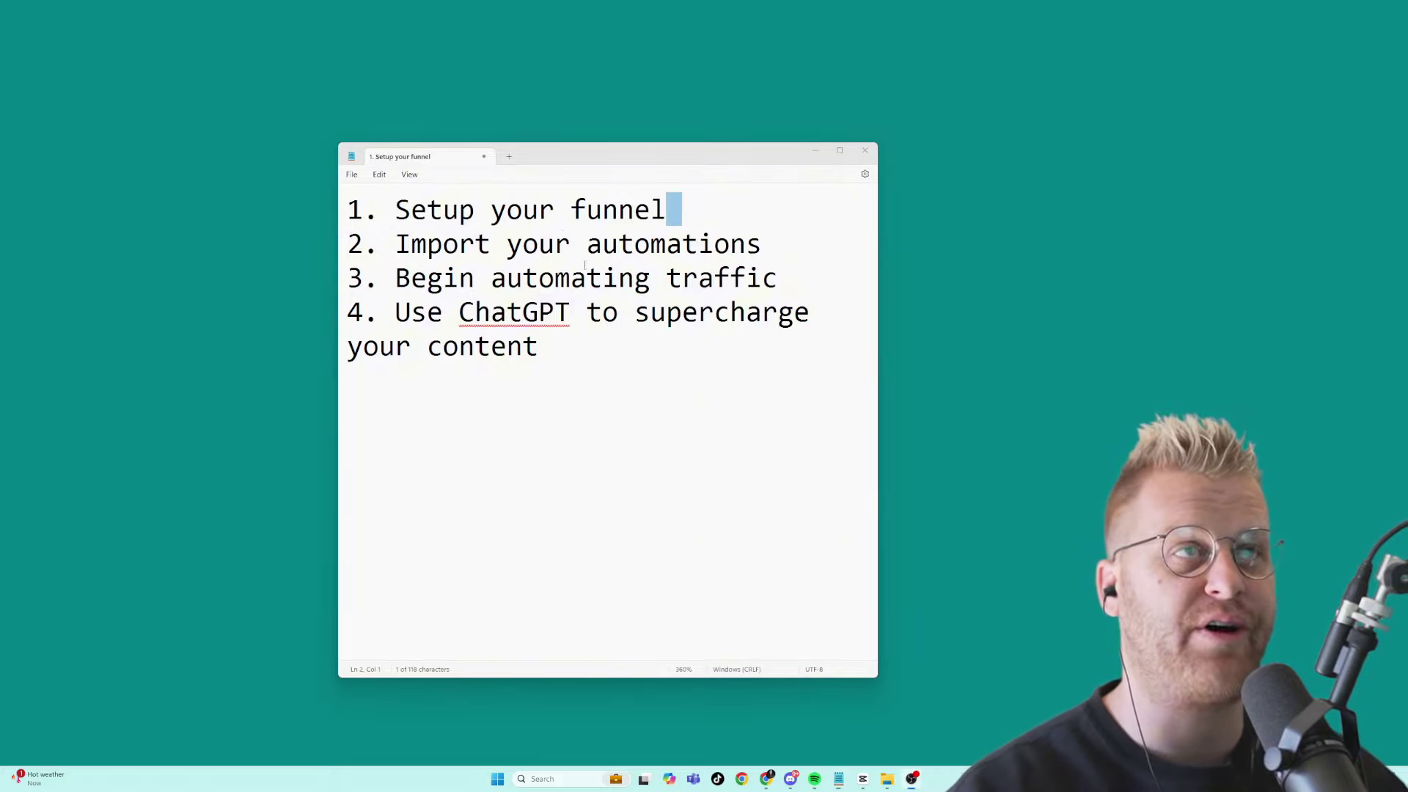
{"action": "left_click", "coordinate": [690, 219]}
{"action": "type", "text": "https>"}
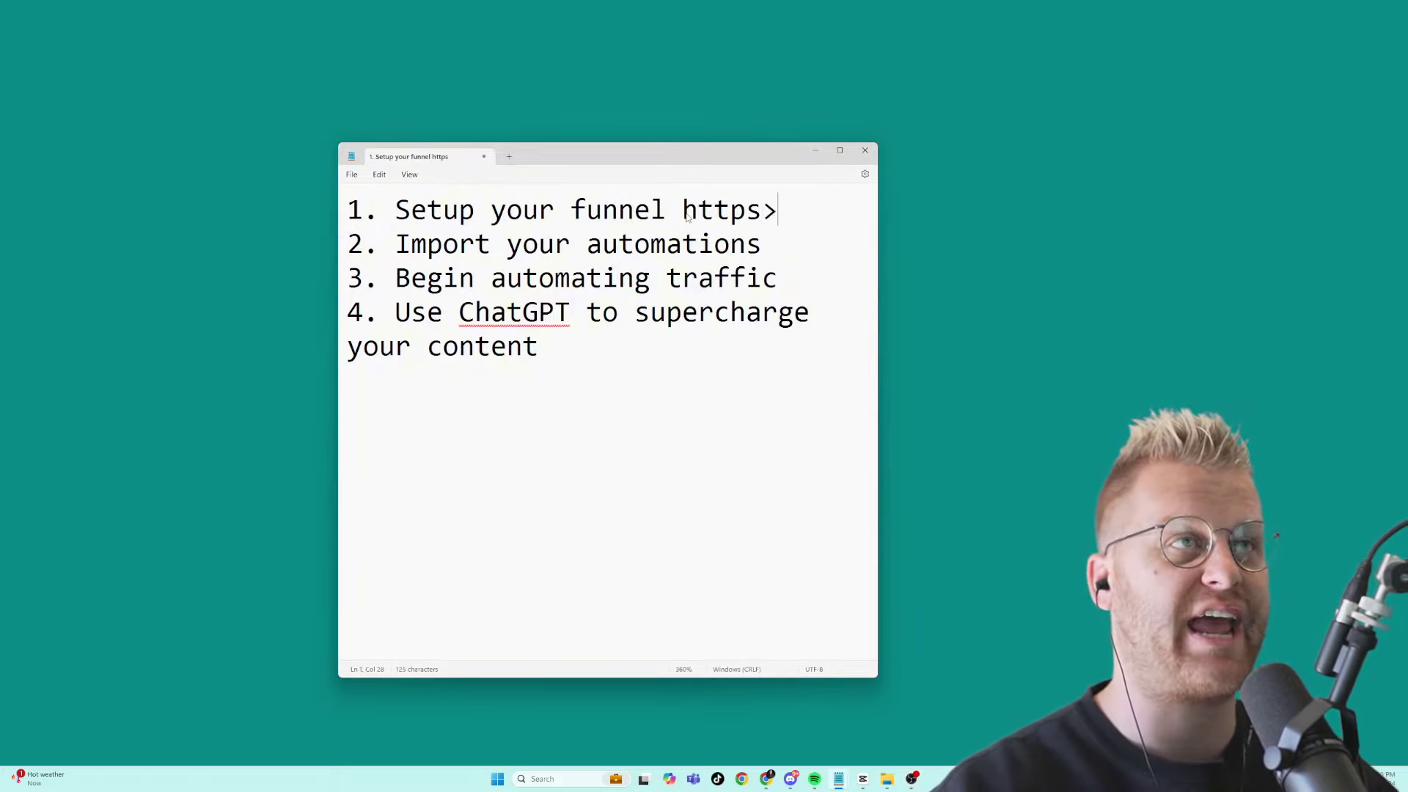
{"action": "key", "text": "BackSpace"}
{"action": "type", "text": "://firs"}
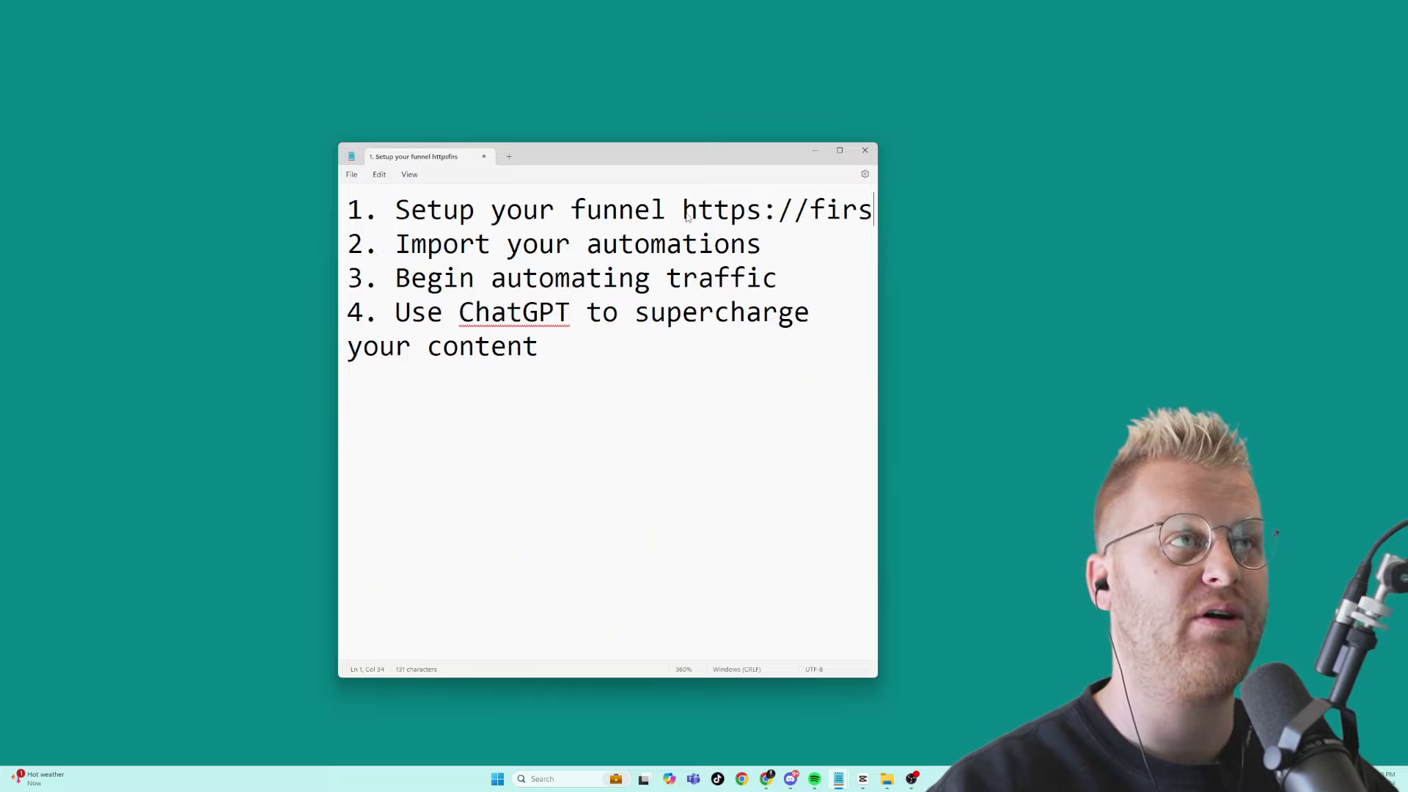
{"action": "type", "text": "taitooo"}
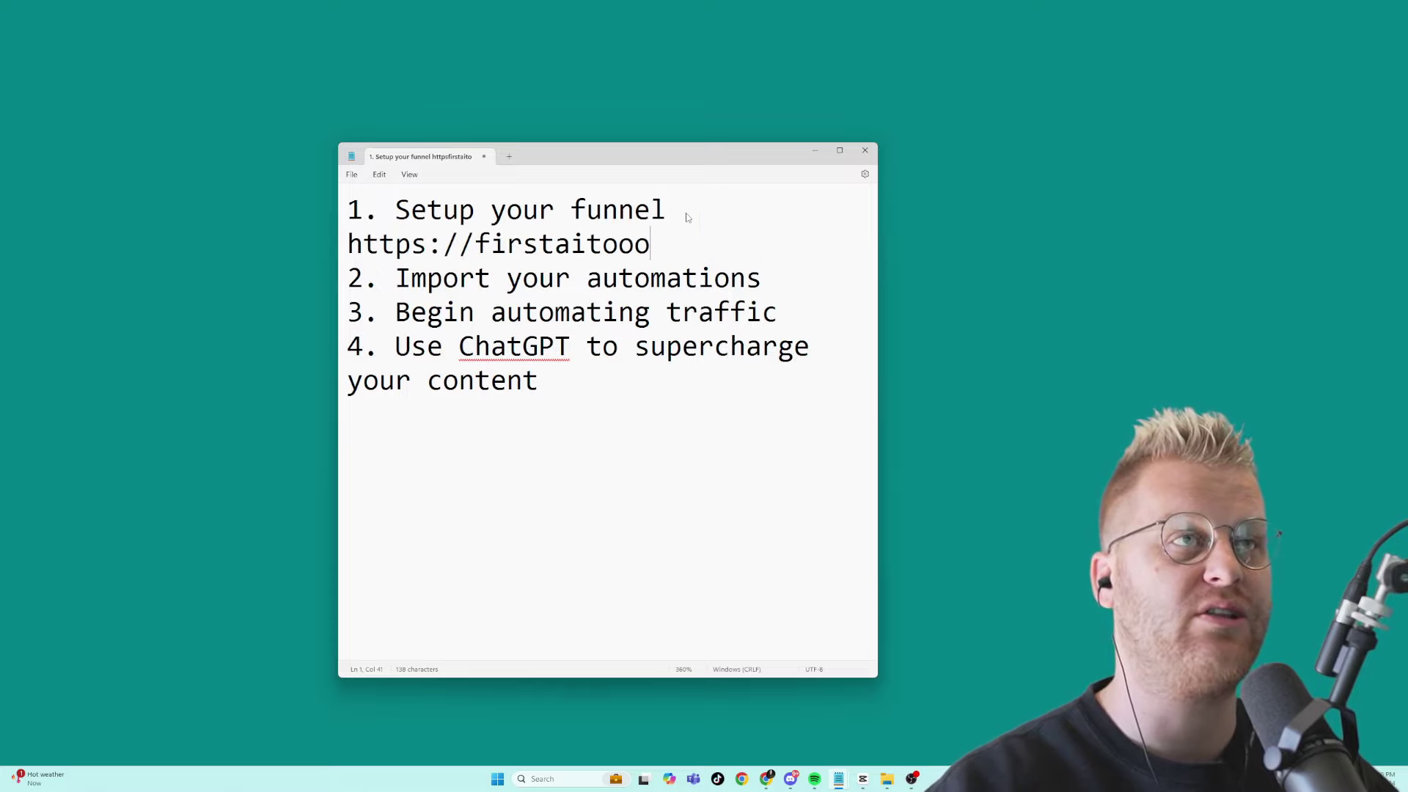
{"action": "key", "text": "BackSpace"}
{"action": "type", "text": "l.com/go"}
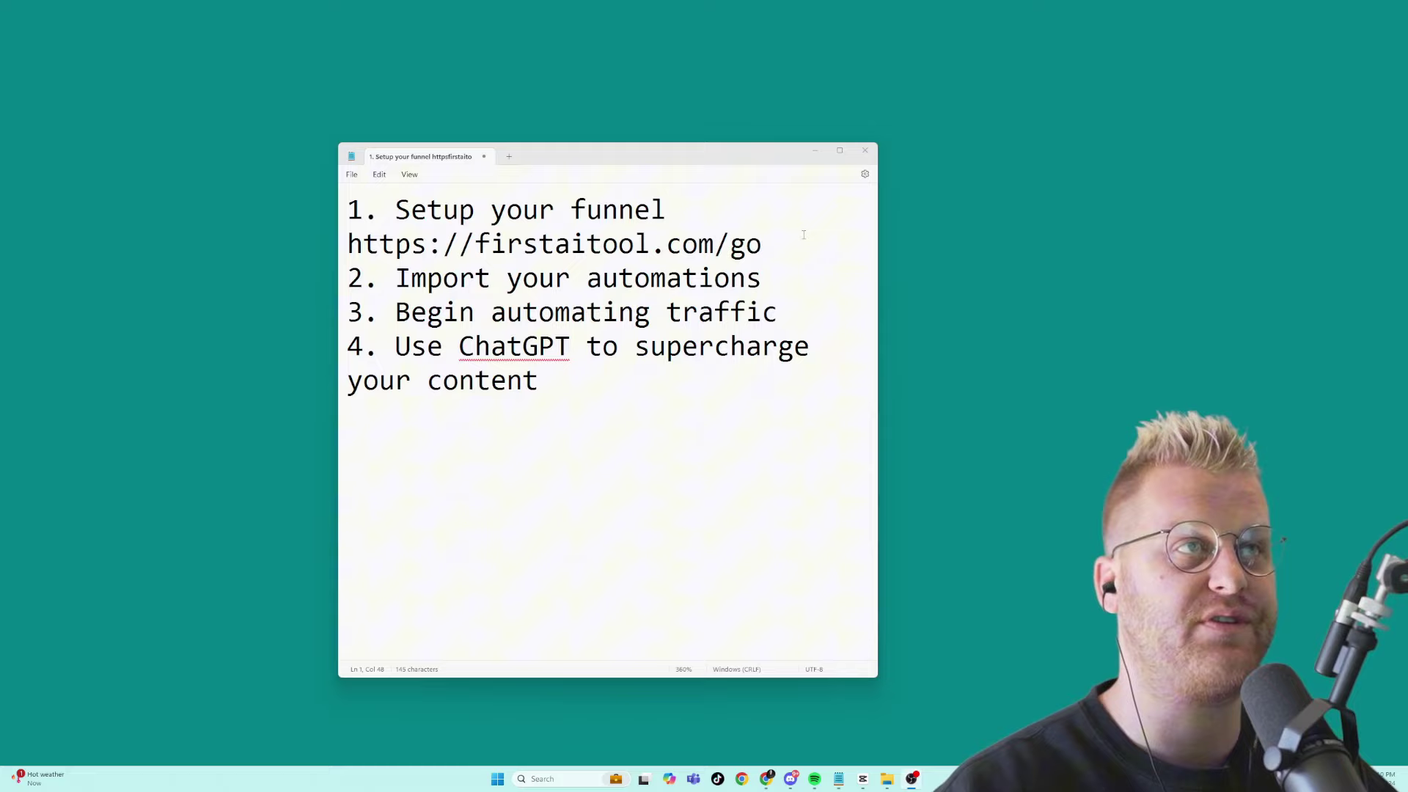
{"action": "key", "text": "alt+Tab"}
{"action": "scroll", "coordinate": [718, 619], "scroll_direction": "down", "scroll_amount": 3}
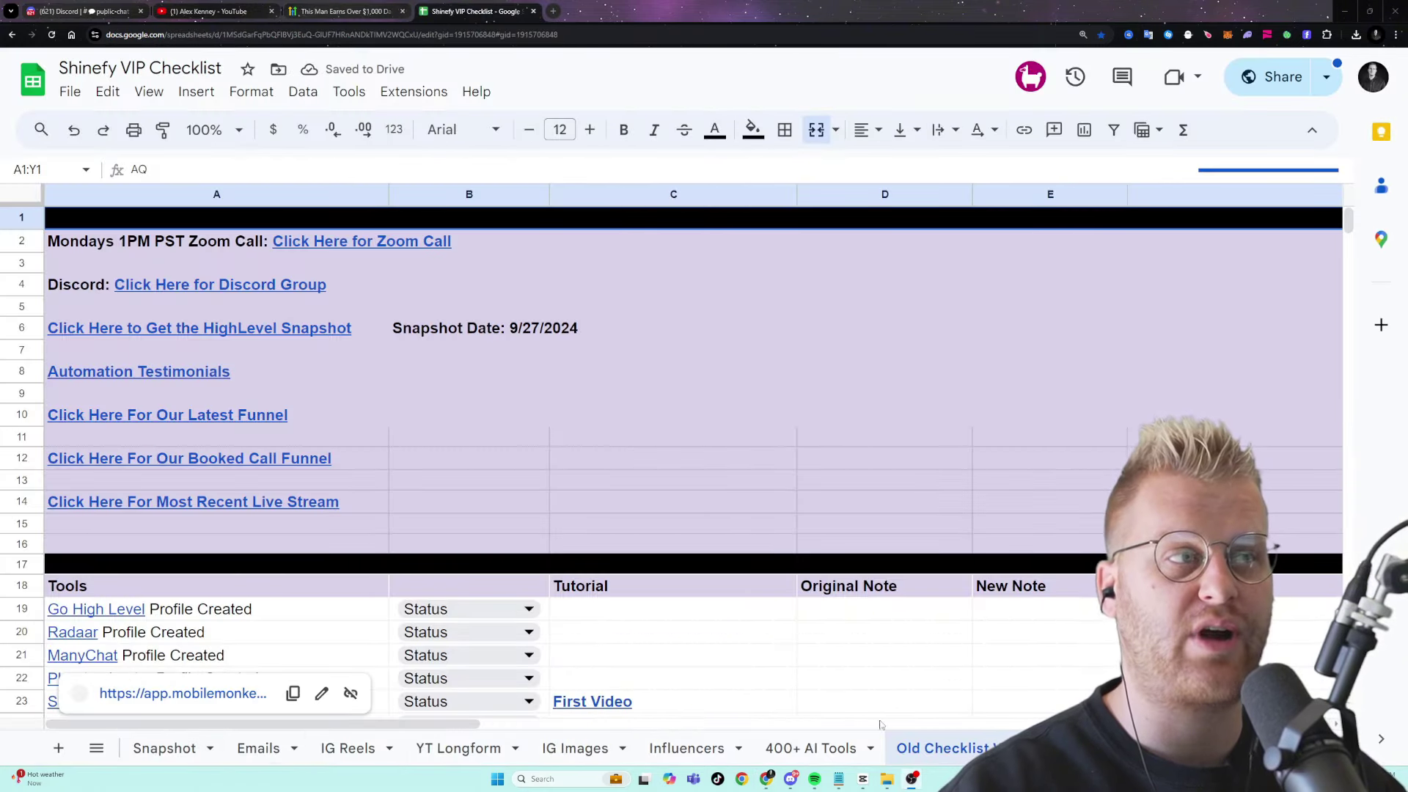
- Follow the Start Here link in cell B4 of the New Resource Checklist sheet
{"action": "left_click", "coordinate": [192, 758]}
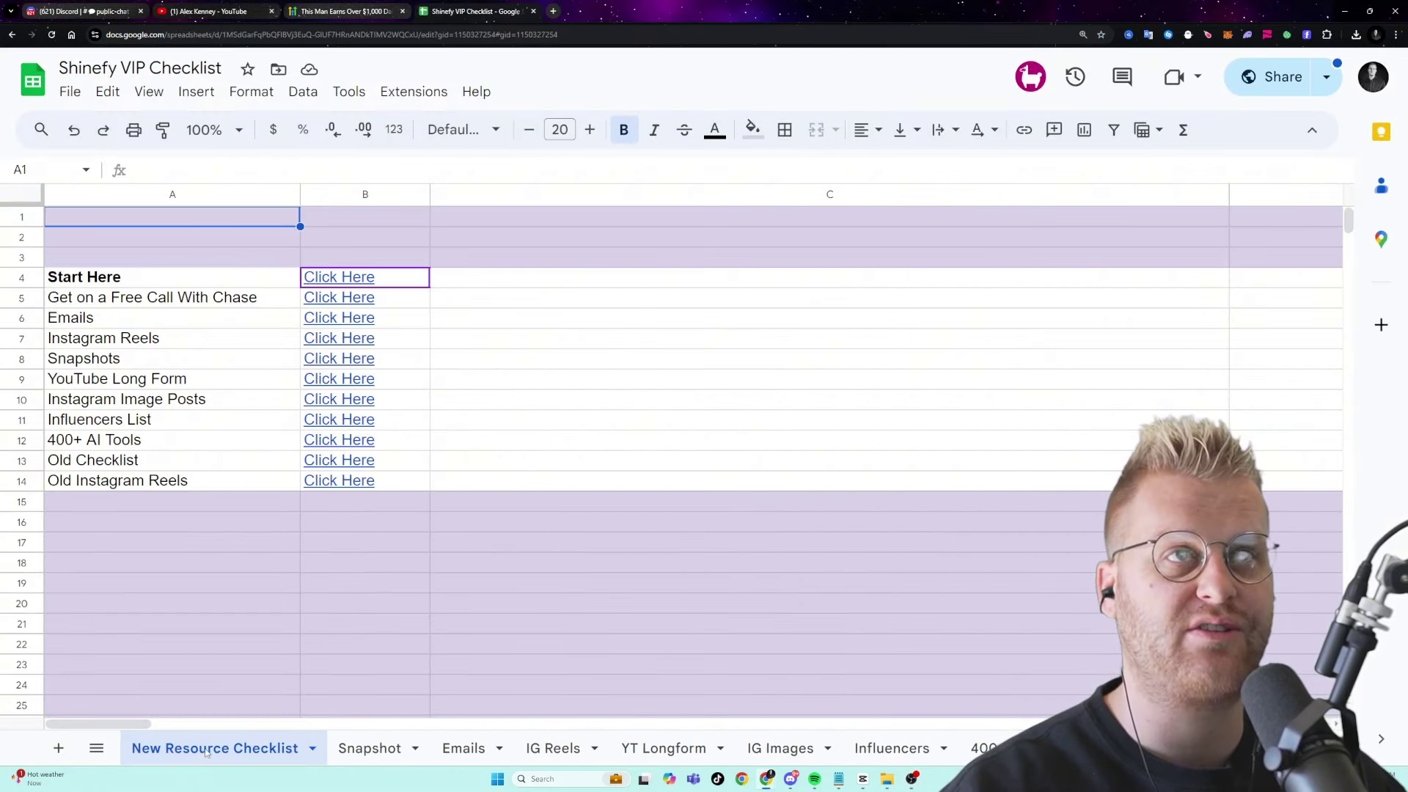
{"action": "left_click", "coordinate": [375, 279]}
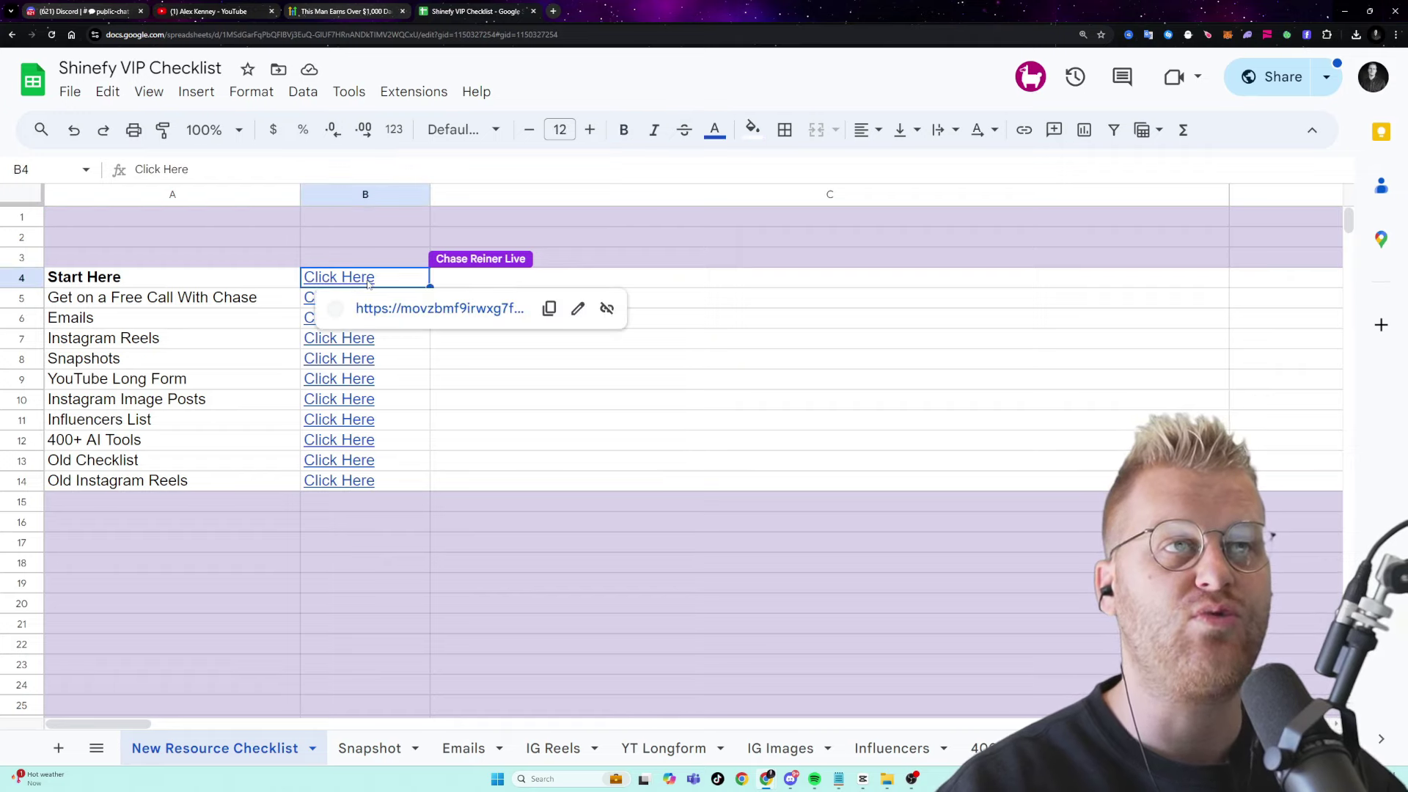
{"action": "left_click", "coordinate": [400, 311]}
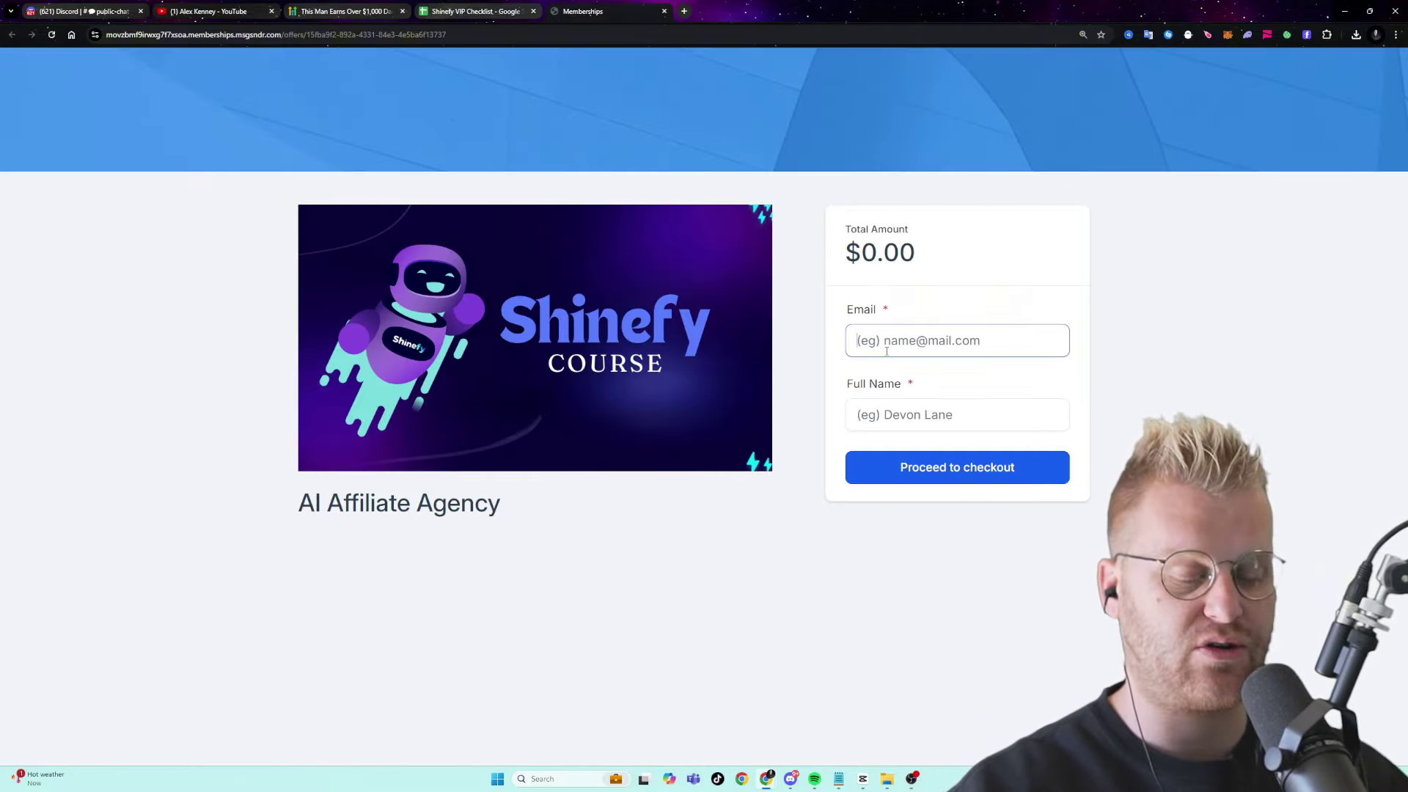
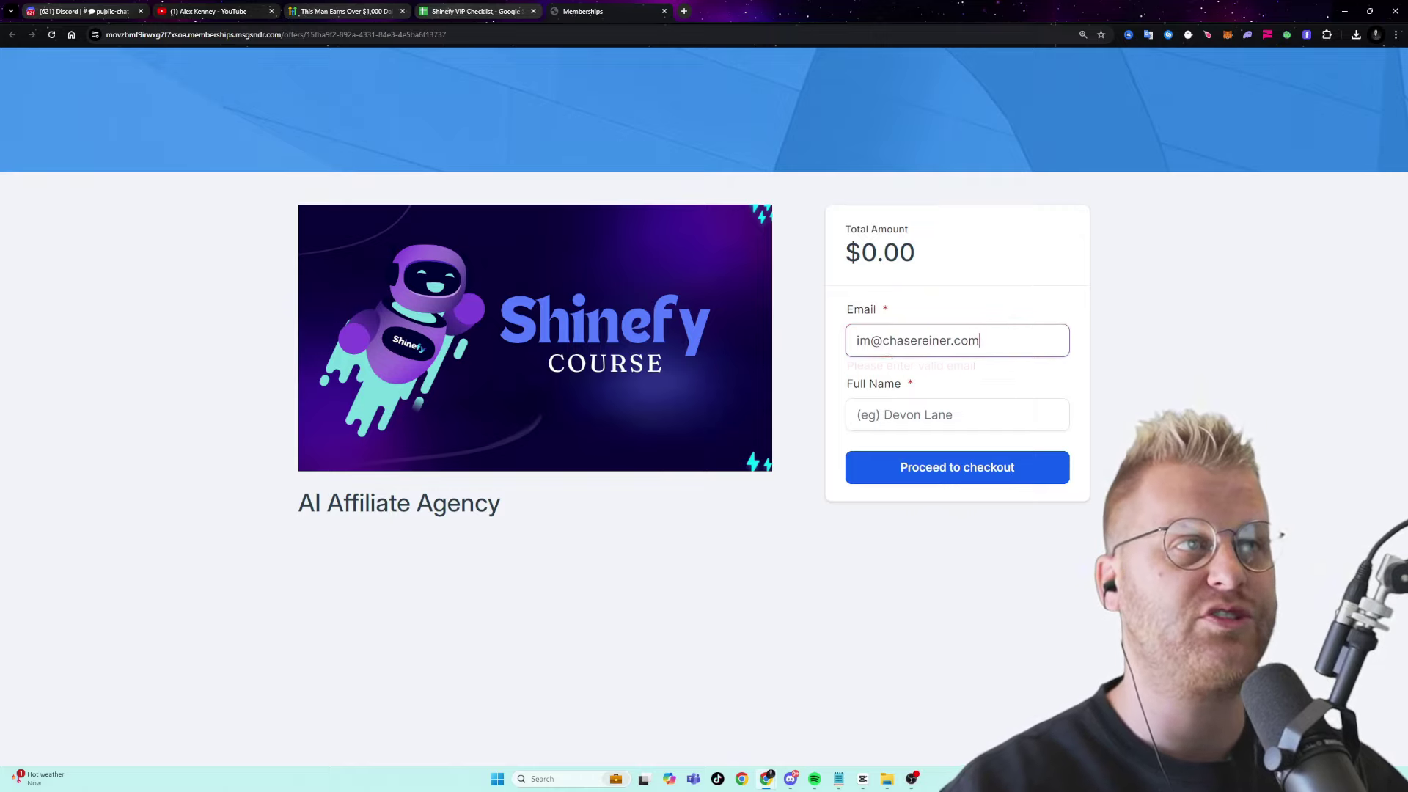
- Complete the $0.00 AI Affiliate Agency checkout with the buyer's e-mail and full name
{"action": "key", "text": "Tab"}
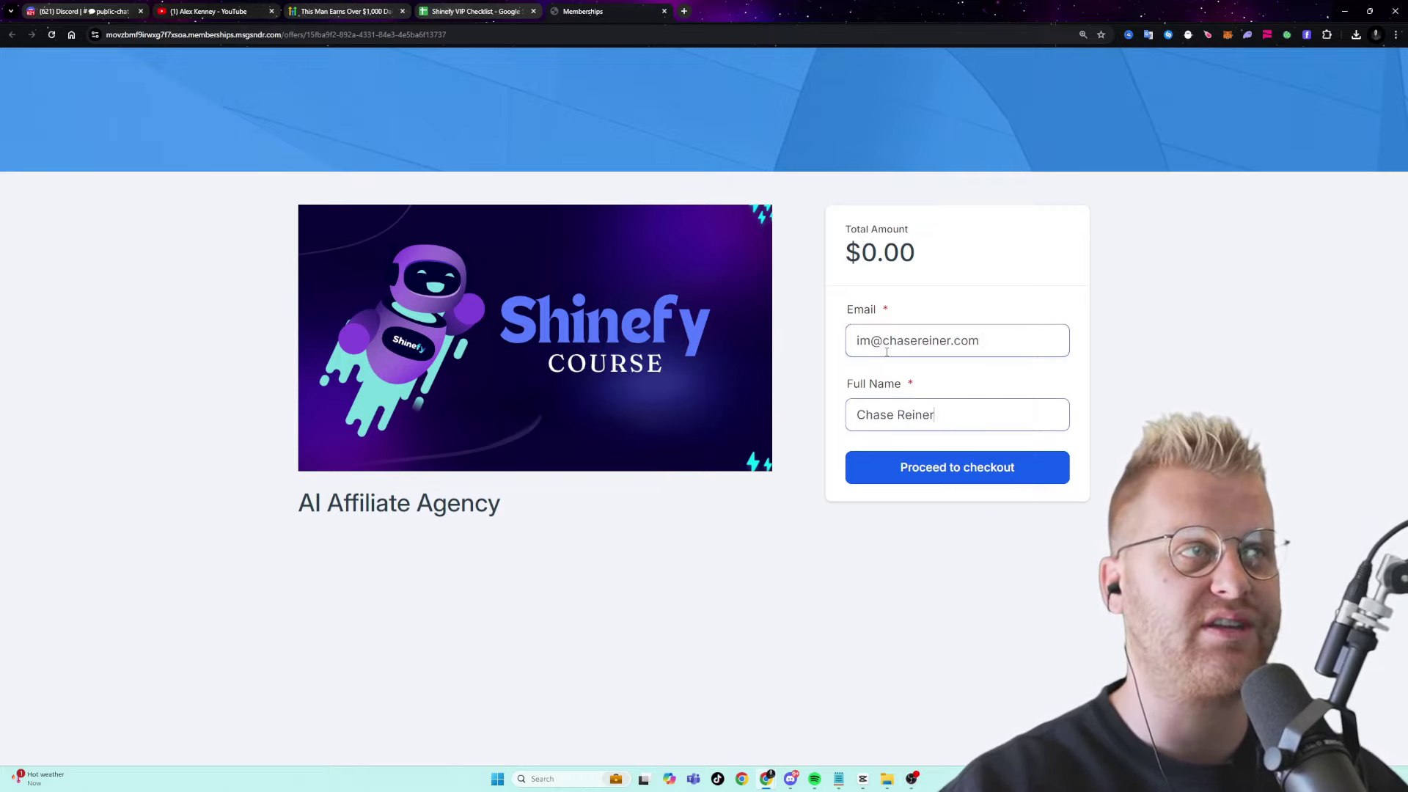
{"action": "key", "text": "Return"}
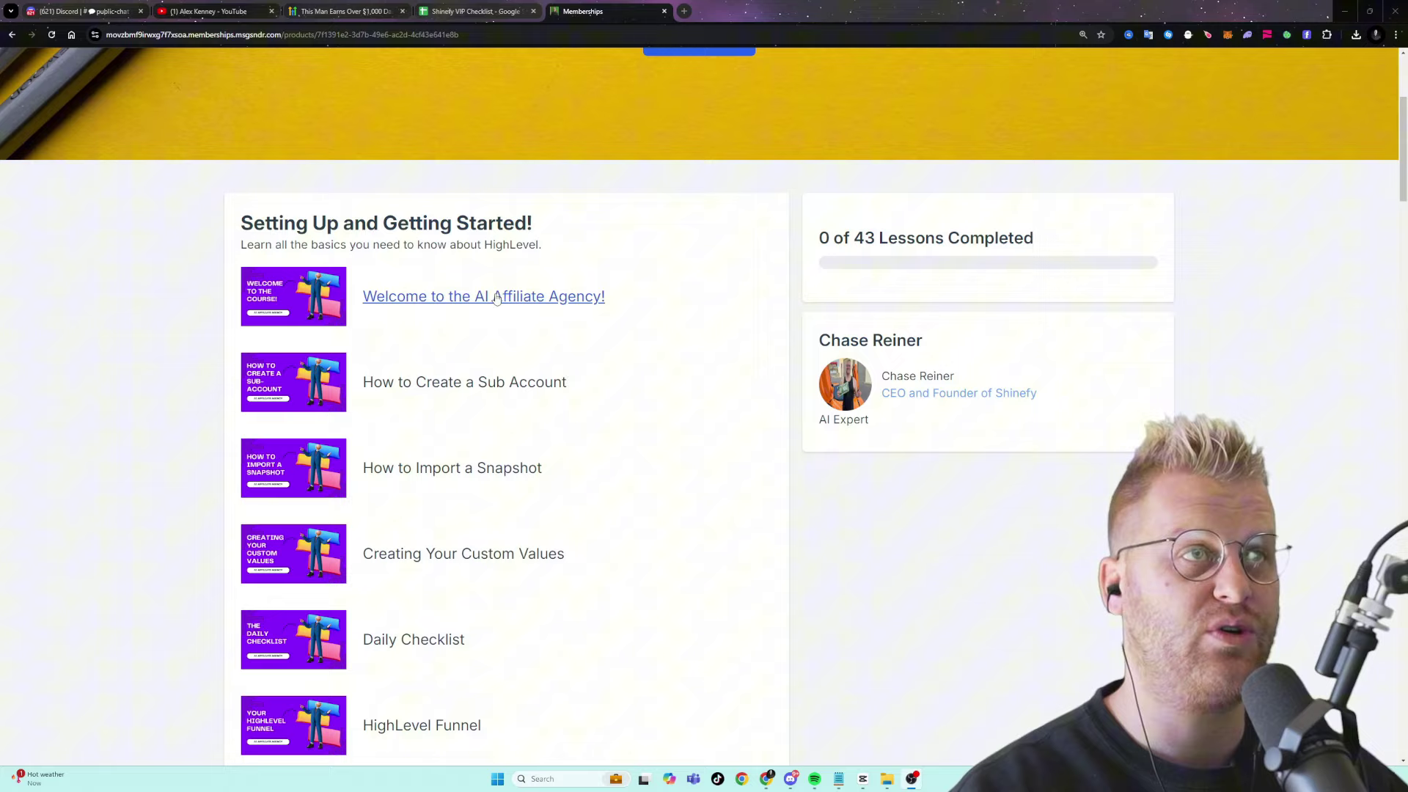
- Scroll the course's lesson list and open 'How to Import a Snapshot'
{"action": "scroll", "coordinate": [497, 298], "scroll_direction": "down", "scroll_amount": 12}
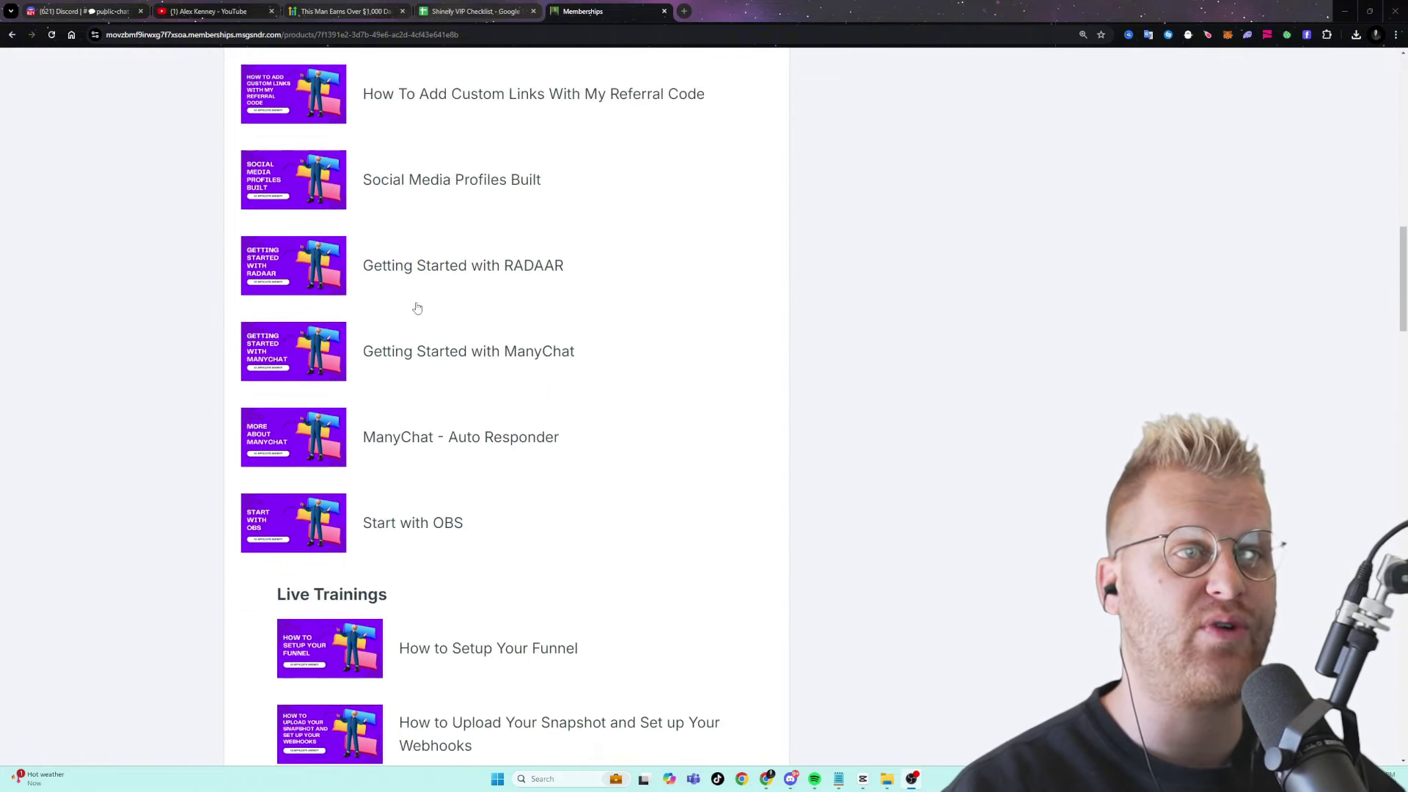
{"action": "scroll", "coordinate": [418, 308], "scroll_direction": "down", "scroll_amount": 6}
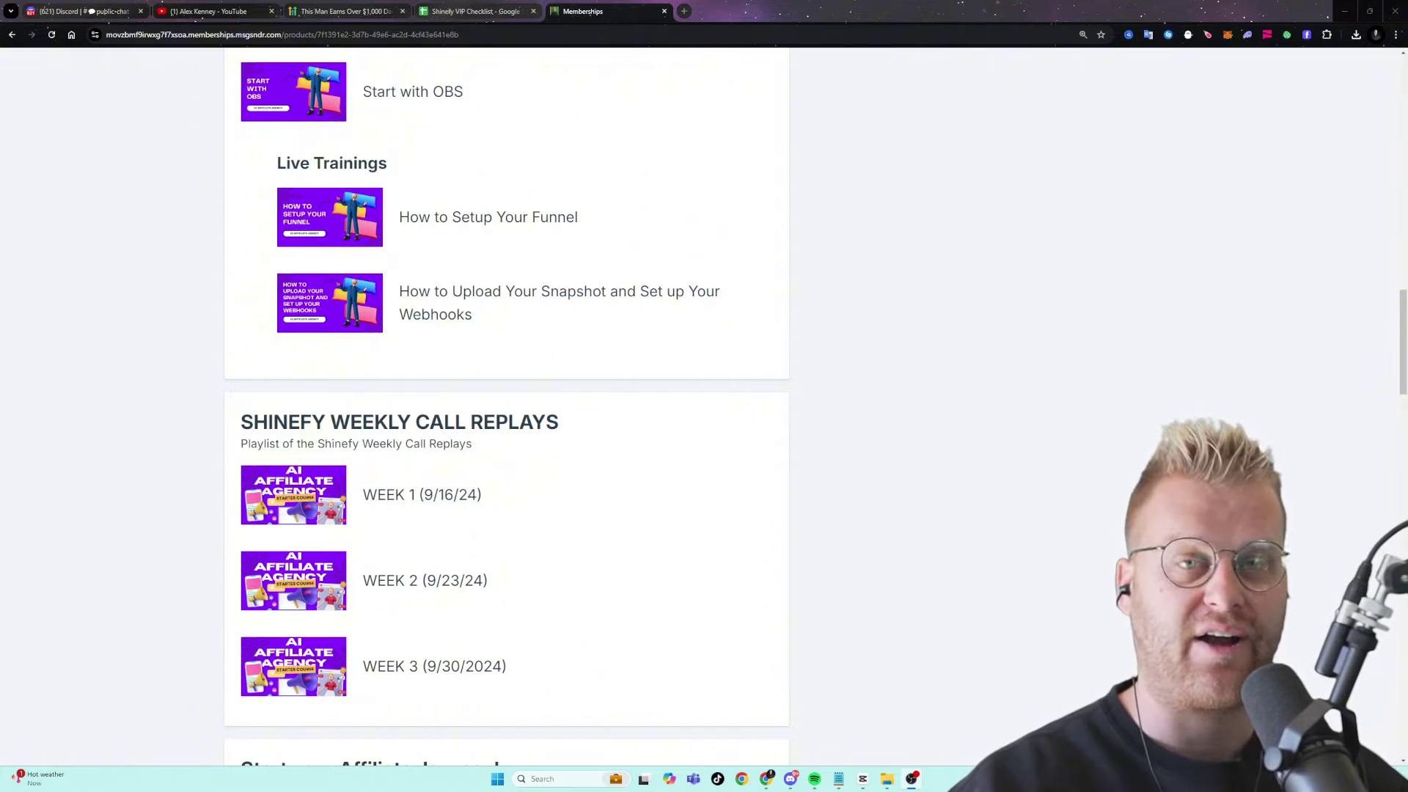
{"action": "scroll", "coordinate": [144, 556], "scroll_direction": "down", "scroll_amount": 10}
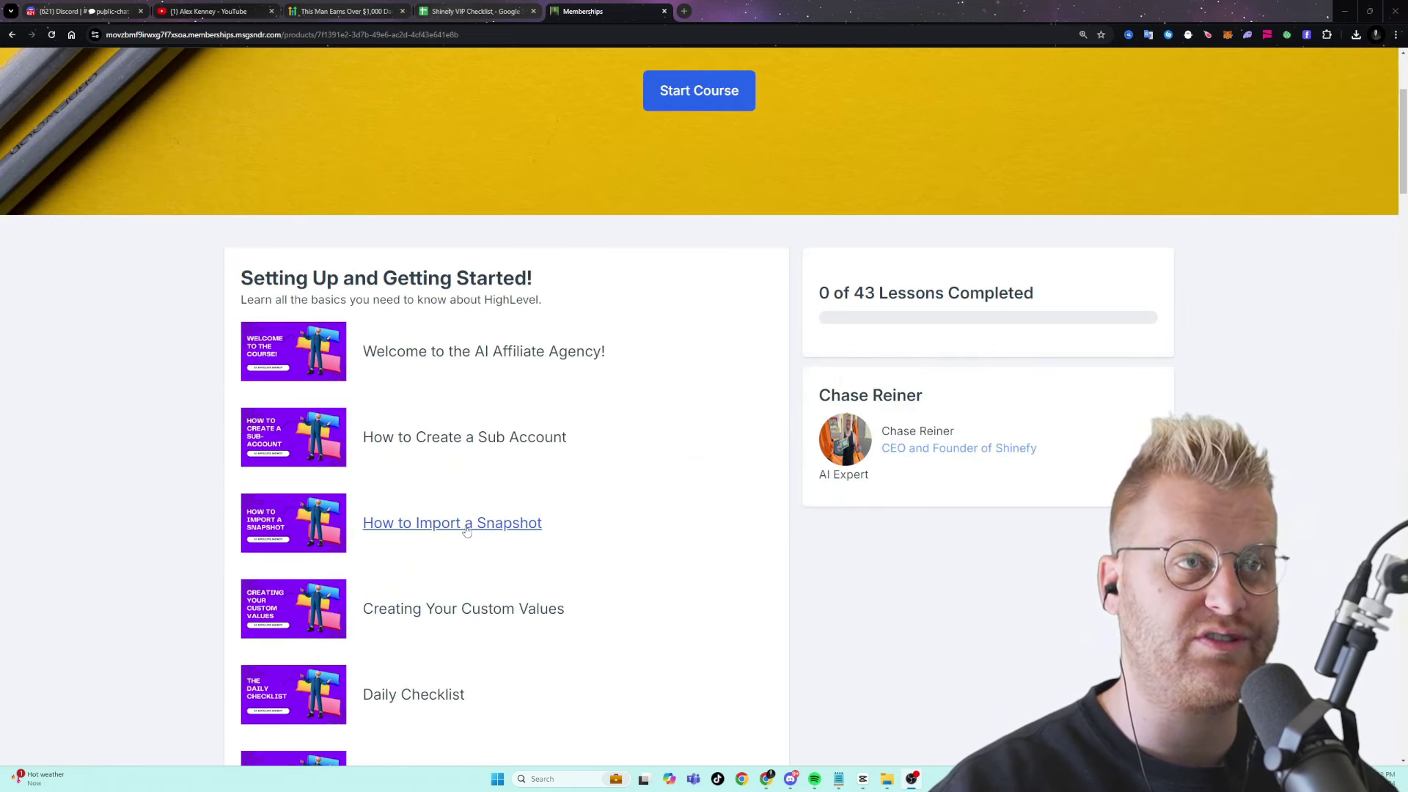
{"action": "left_click", "coordinate": [501, 531]}
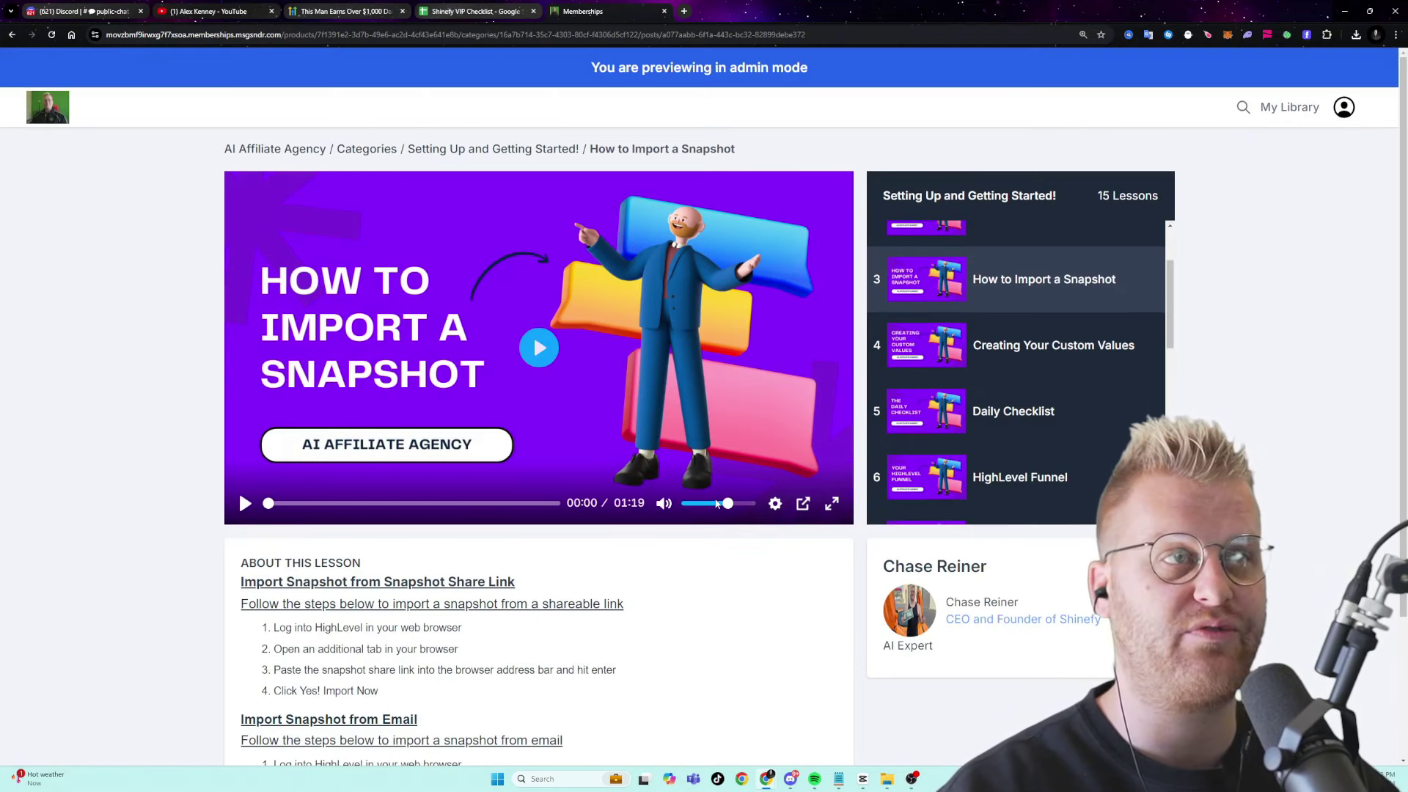
- Mute the snapshot lesson video and start it playing
{"action": "left_click_drag", "start_coordinate": [718, 503], "coordinate": [683, 503]}
{"action": "left_click", "coordinate": [245, 503]}
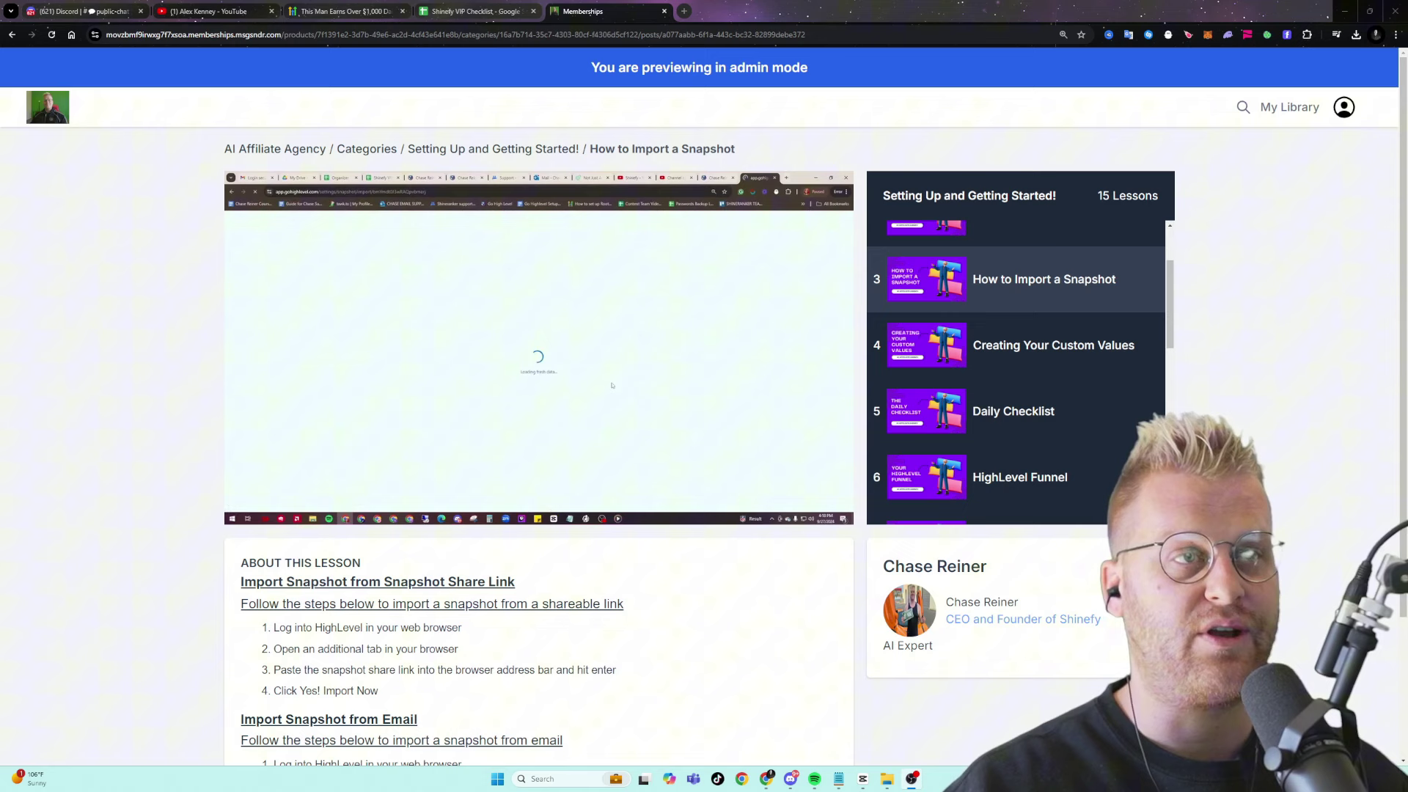
{"action": "scroll", "coordinate": [395, 569], "scroll_direction": "down", "scroll_amount": 2}
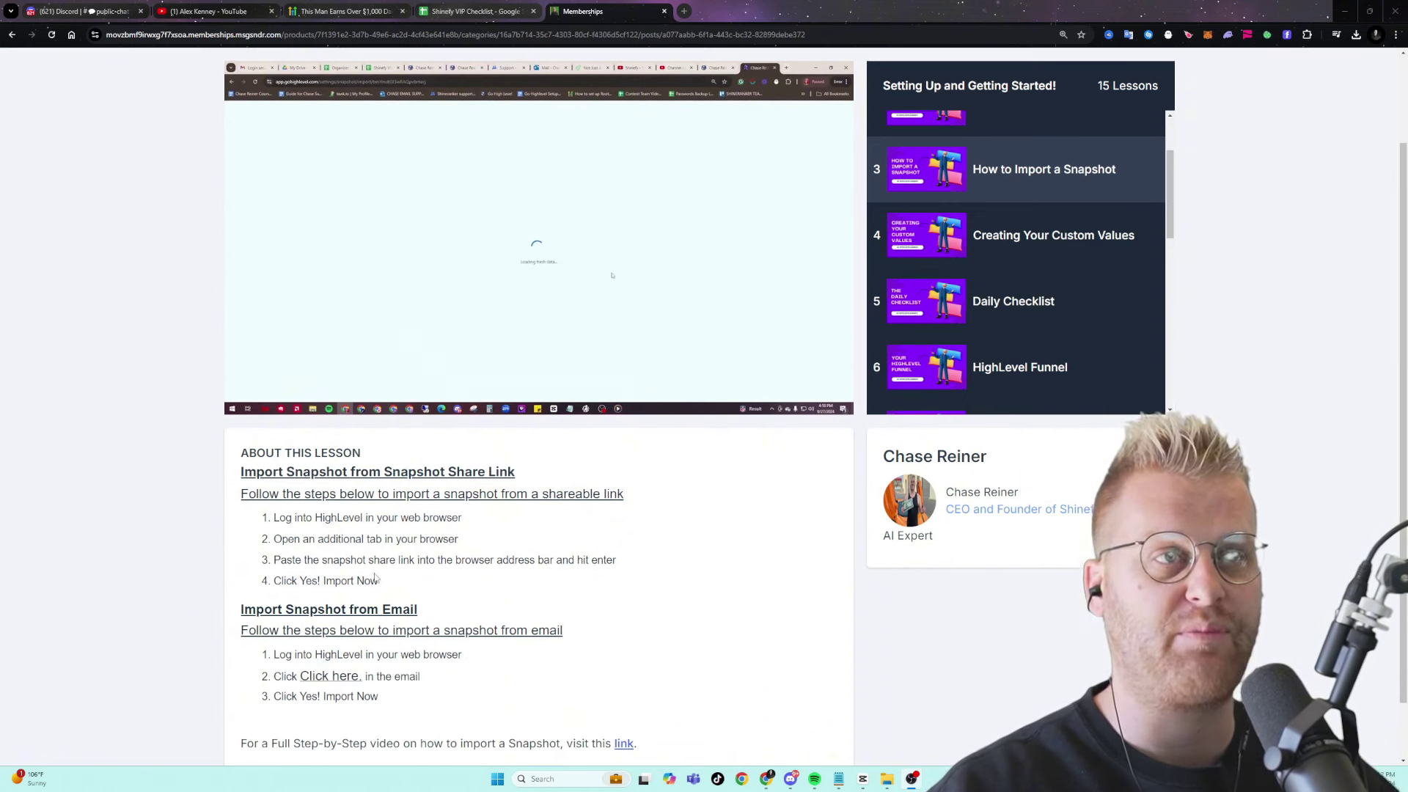
{"action": "key", "text": "ctrl+shift+Tab"}
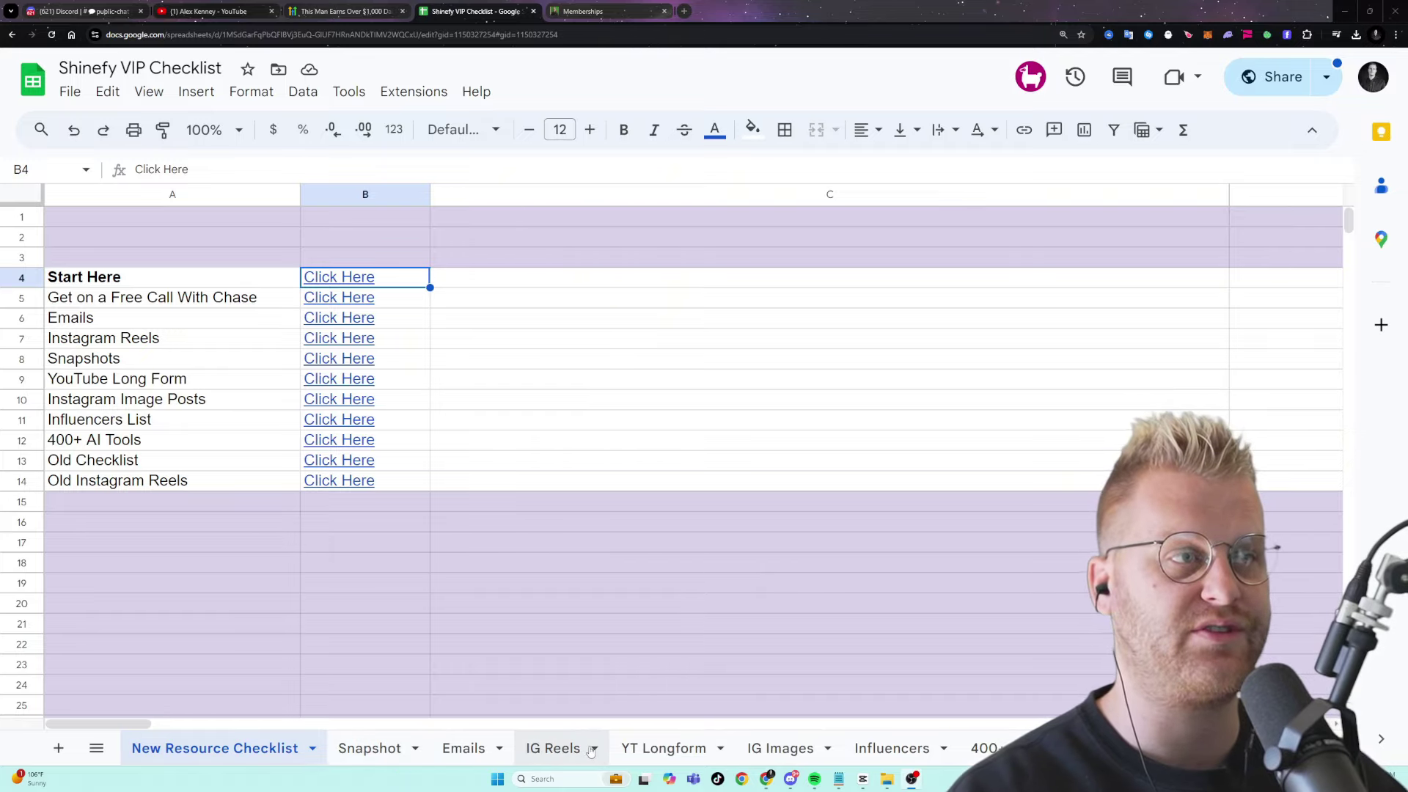
- Browse the IG Reels, YT Longform and IG Images sheets and copy the HighLevel snapshot link
{"action": "left_click", "coordinate": [591, 750]}
{"action": "scroll", "coordinate": [414, 458], "scroll_direction": "down", "scroll_amount": 4}
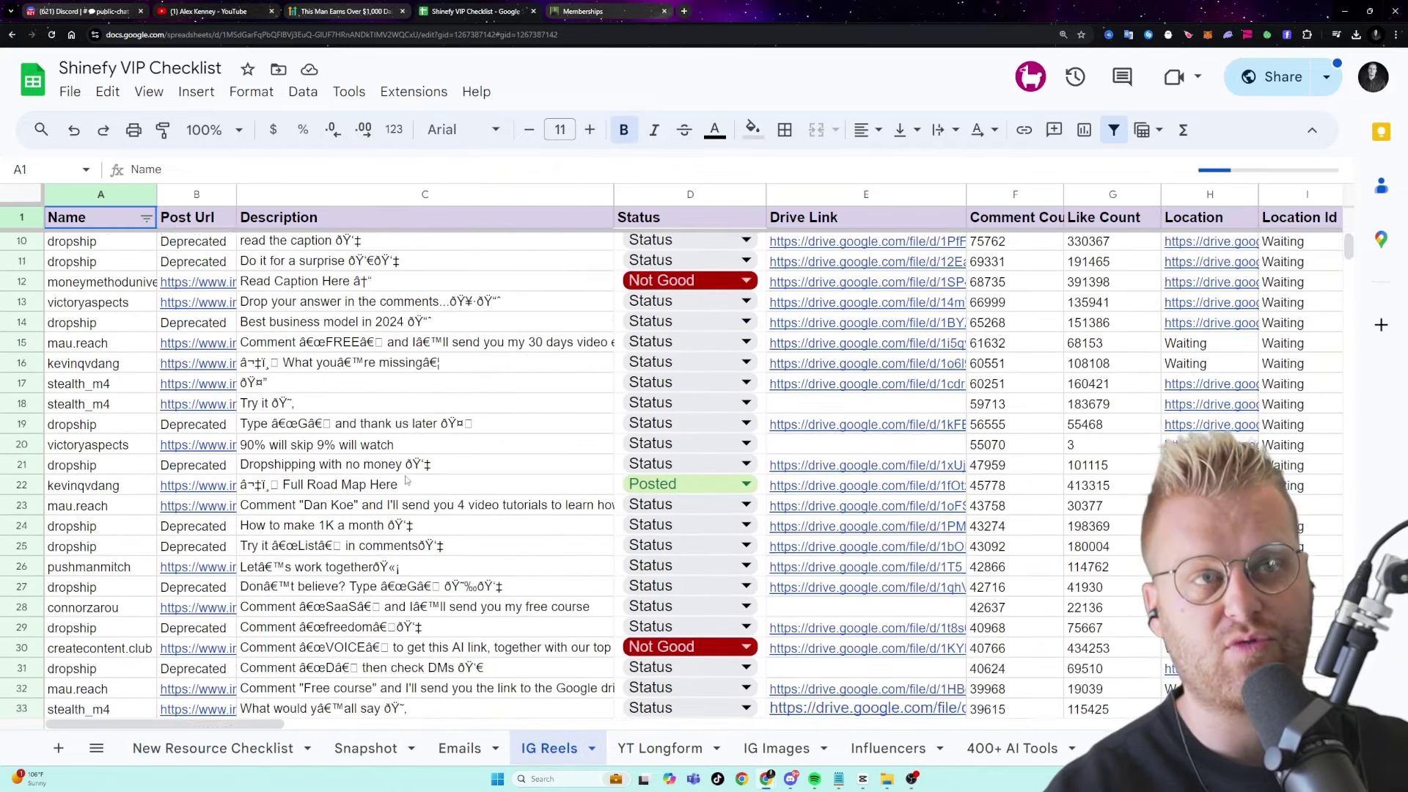
{"action": "scroll", "coordinate": [407, 481], "scroll_direction": "up", "scroll_amount": 4}
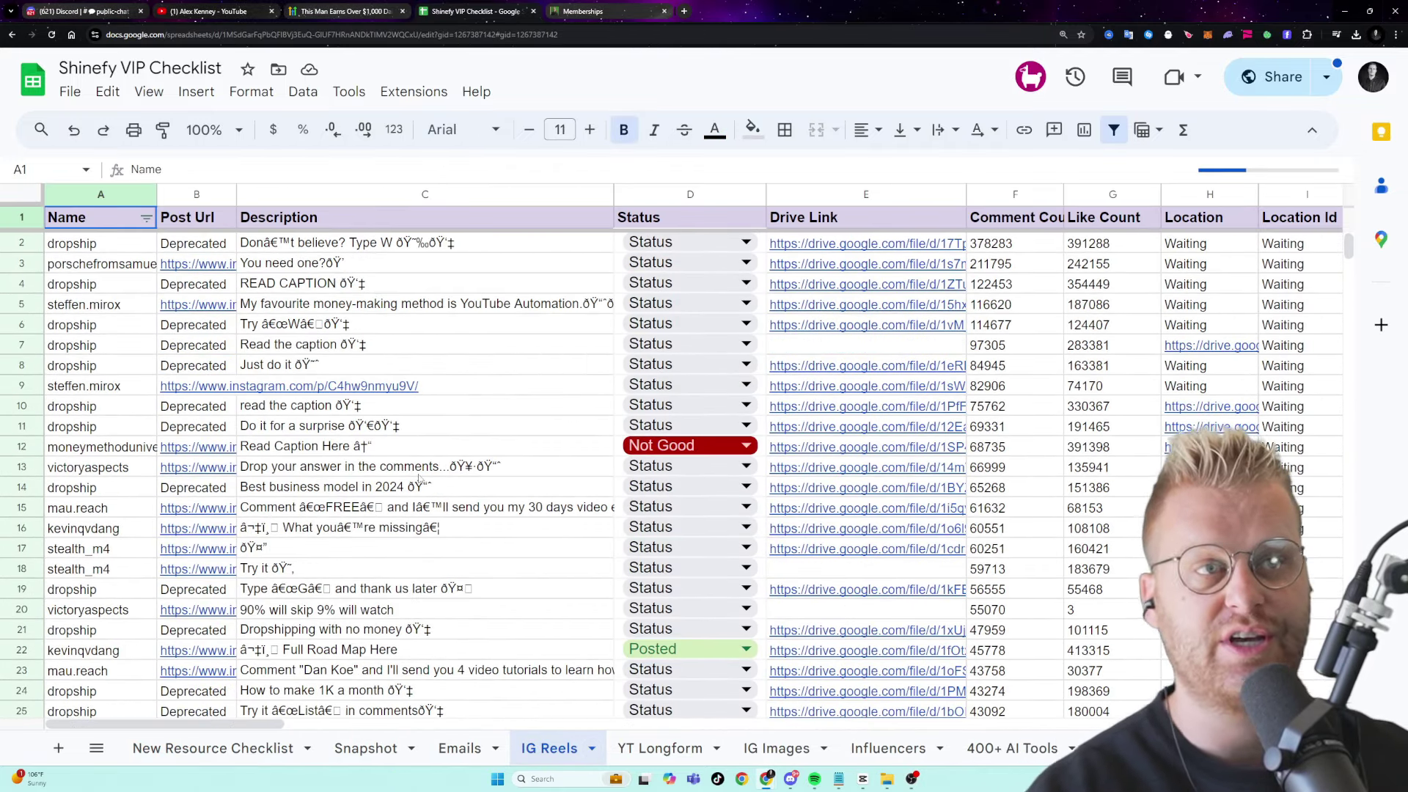
{"action": "left_click", "coordinate": [672, 748]}
{"action": "left_click", "coordinate": [776, 748]}
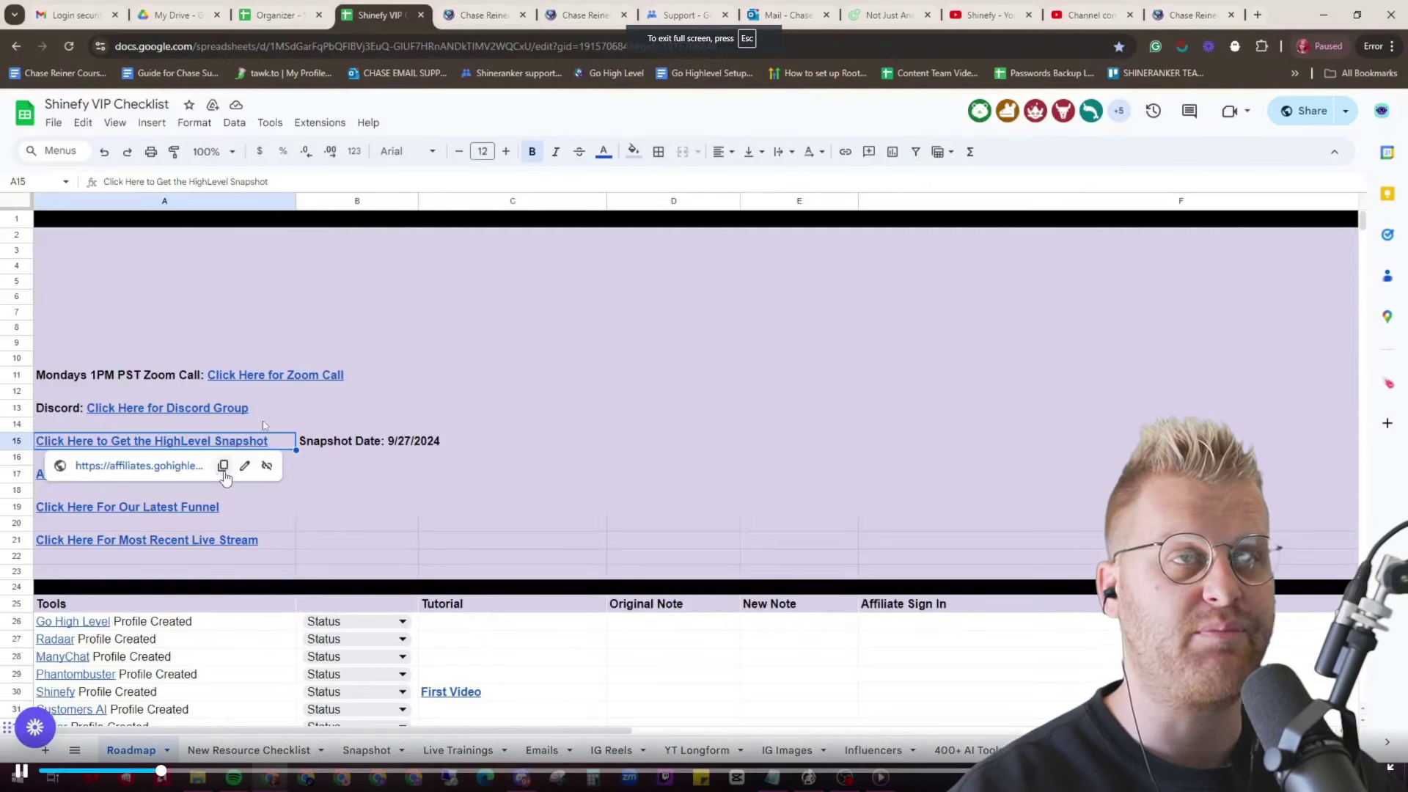
{"action": "left_click", "coordinate": [223, 470]}
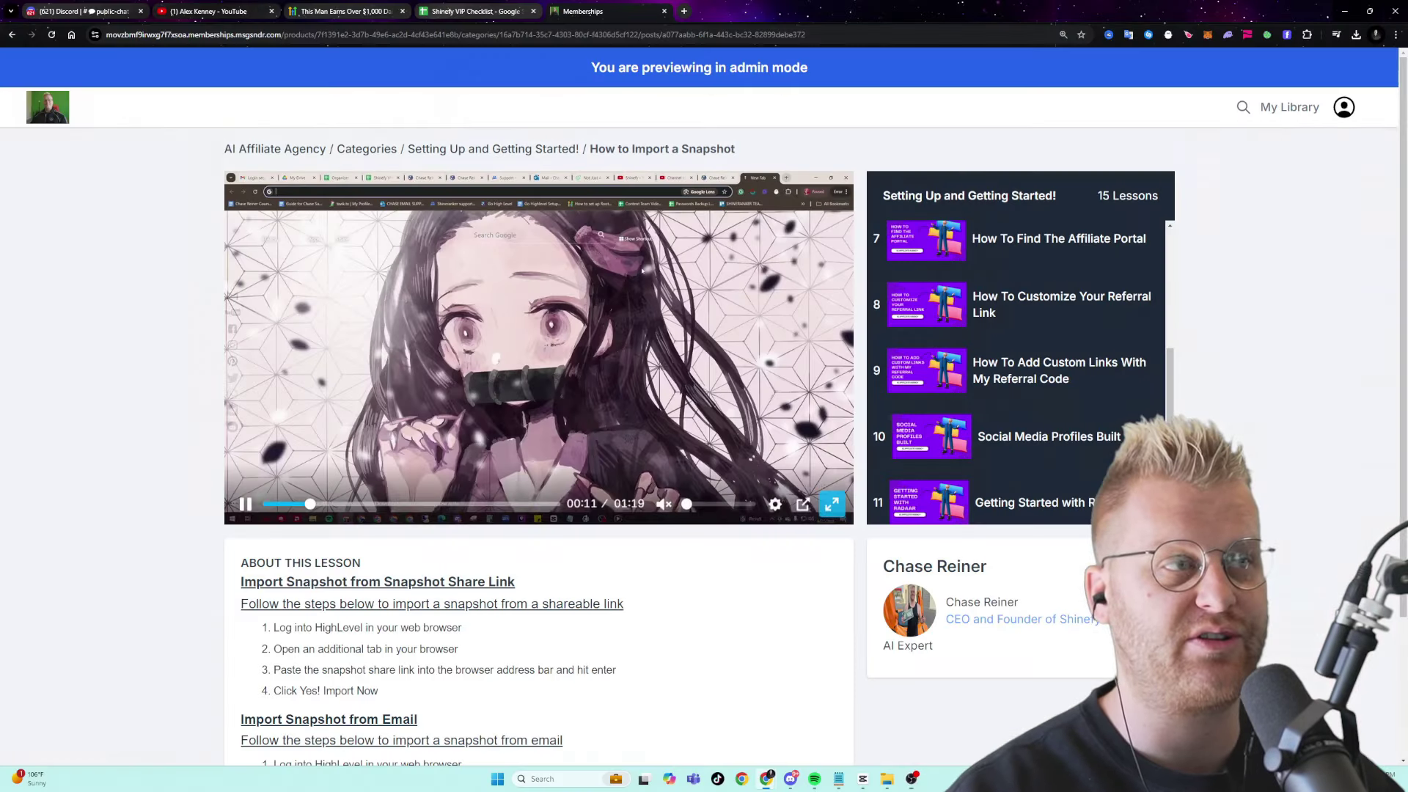
{"action": "scroll", "coordinate": [728, 483], "scroll_direction": "down", "scroll_amount": 2}
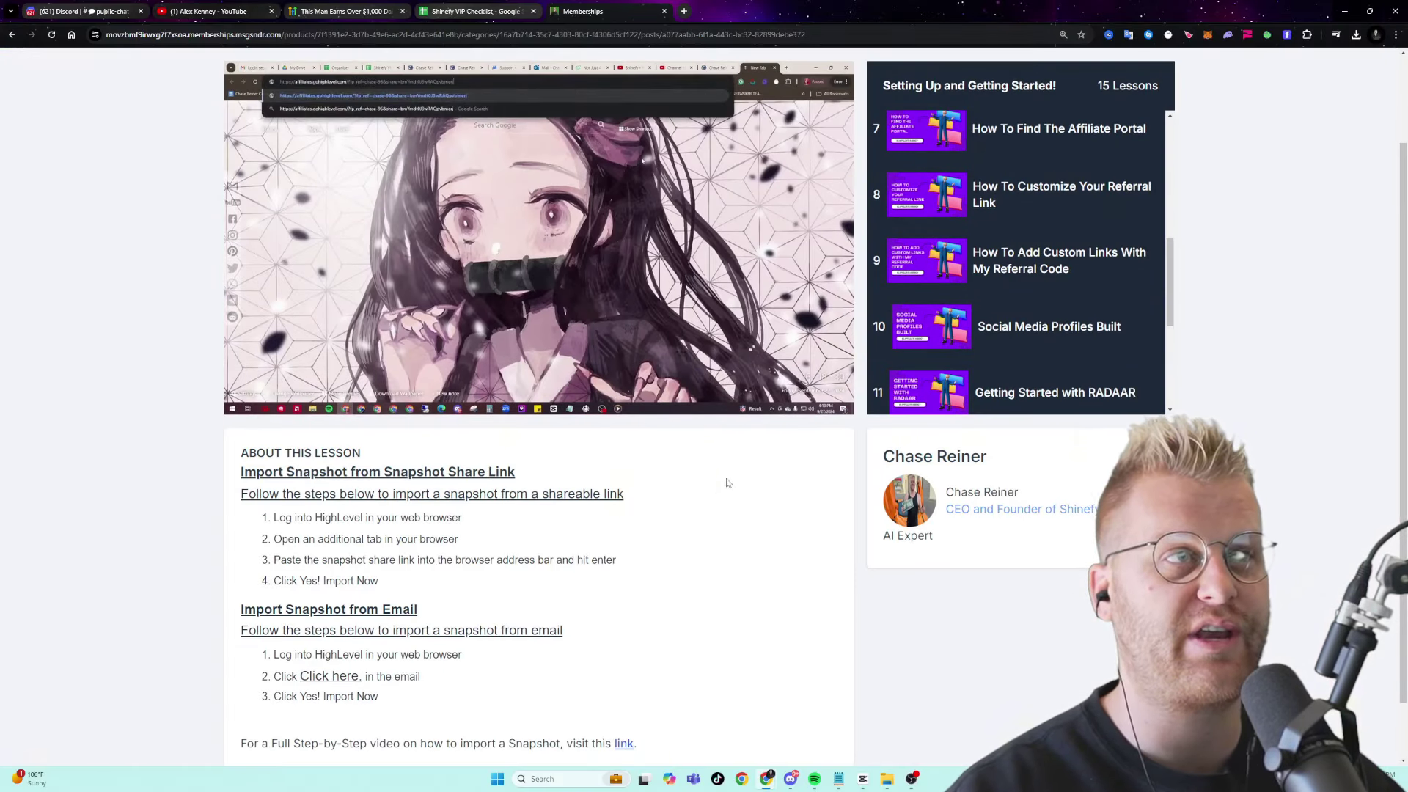
{"action": "scroll", "coordinate": [729, 482], "scroll_direction": "up", "scroll_amount": 2}
- Play the snapshot lesson video full screen and skip past 00:23 to the Account Snapshots part
{"action": "left_click", "coordinate": [832, 506]}
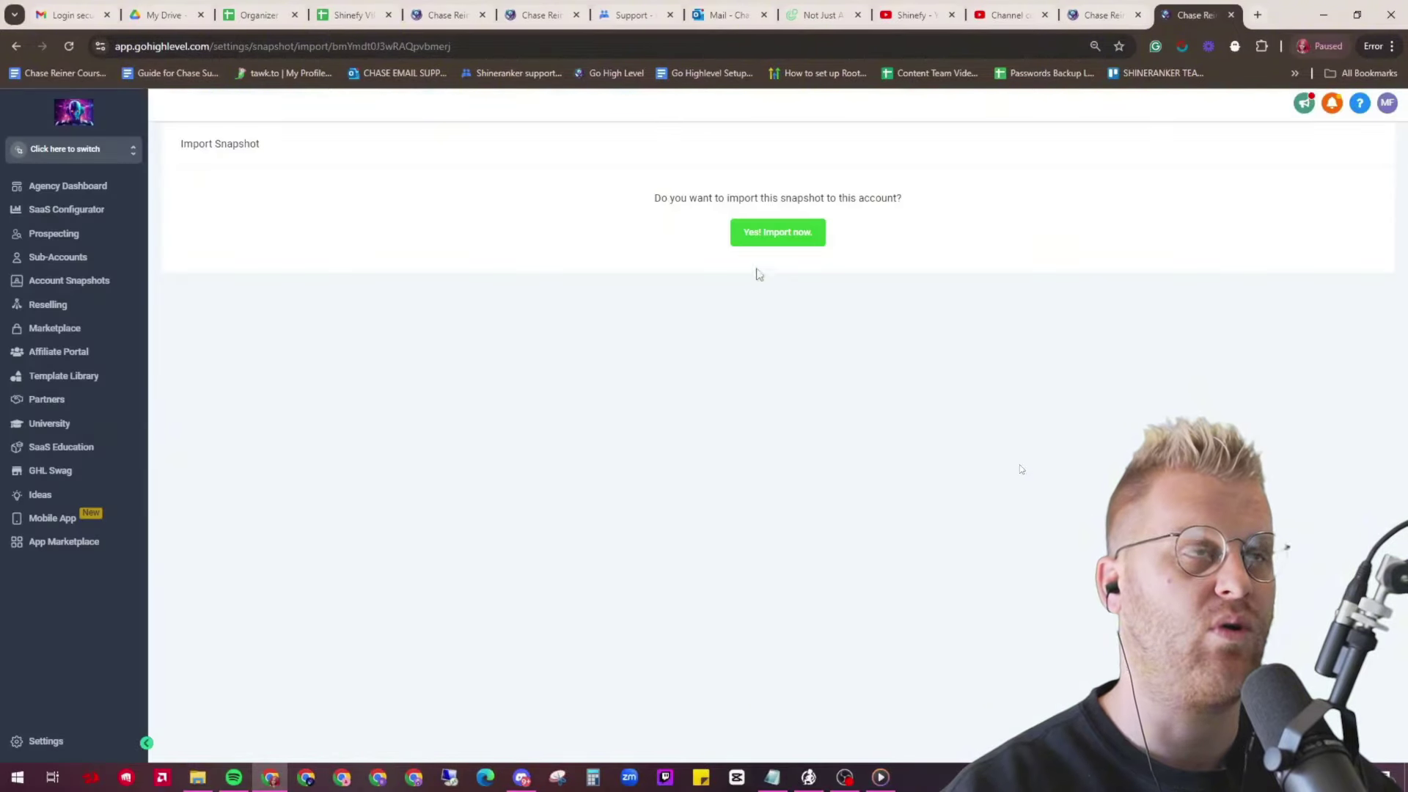
{"action": "left_click", "coordinate": [355, 772]}
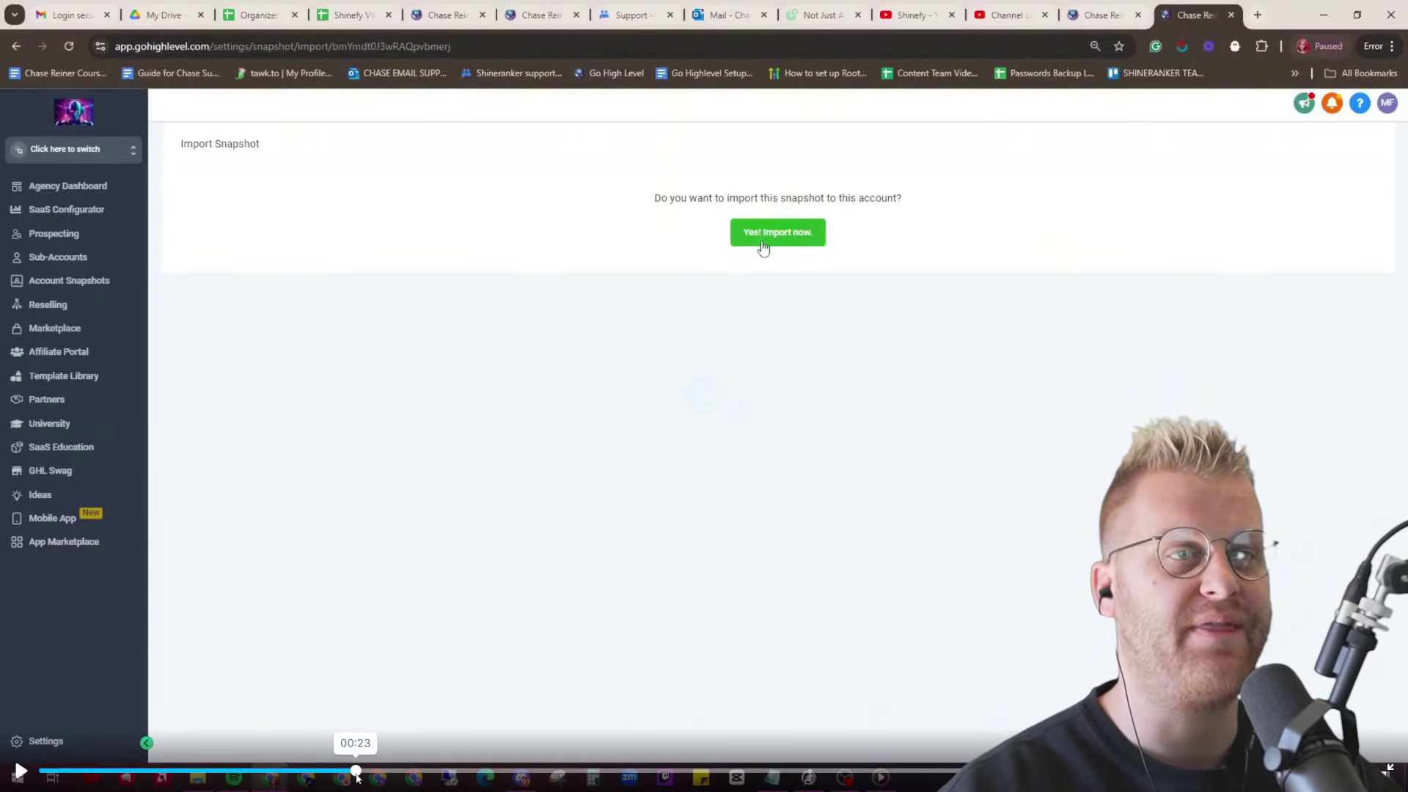
{"action": "left_click", "coordinate": [482, 772]}
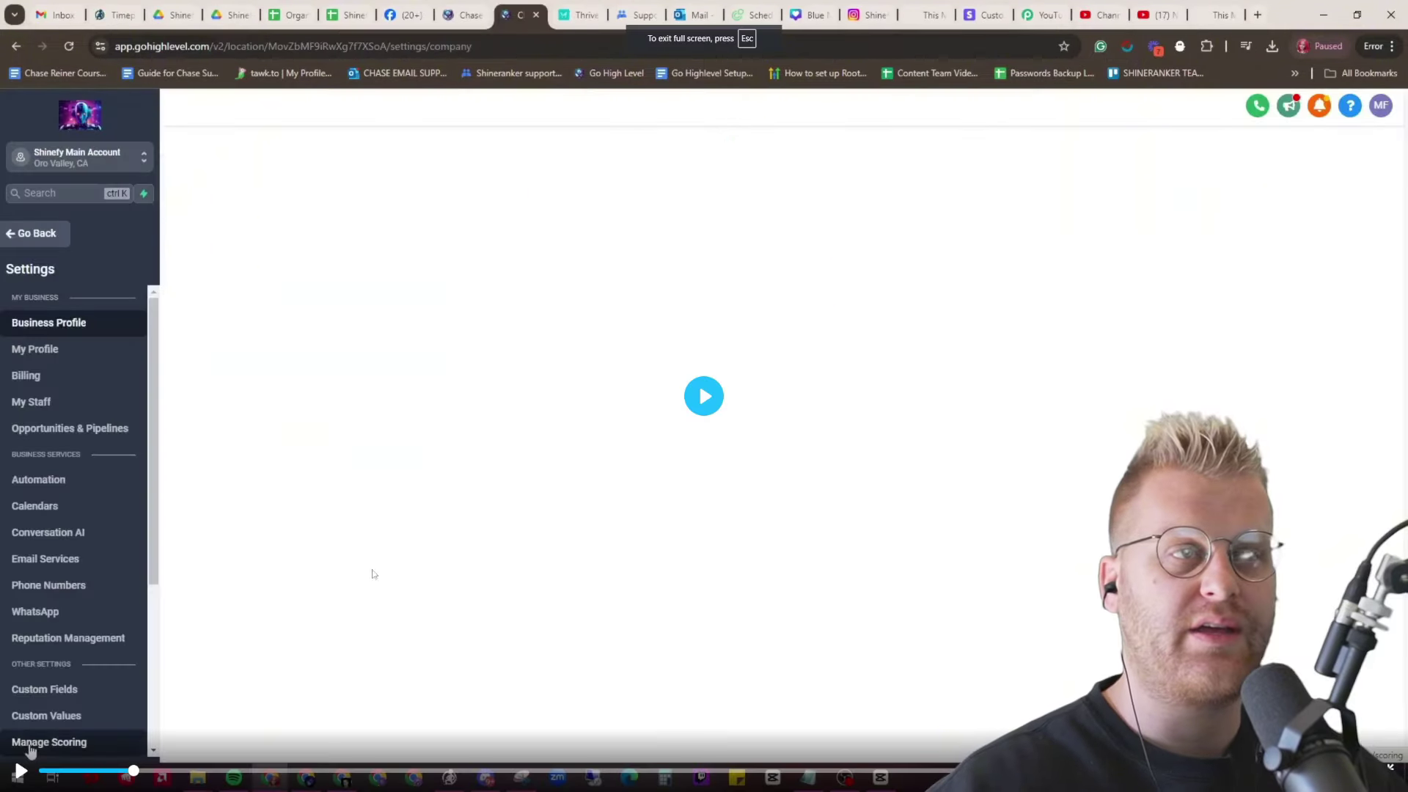
- Resume playback of the snapshot import lesson video
{"action": "left_click", "coordinate": [373, 574]}
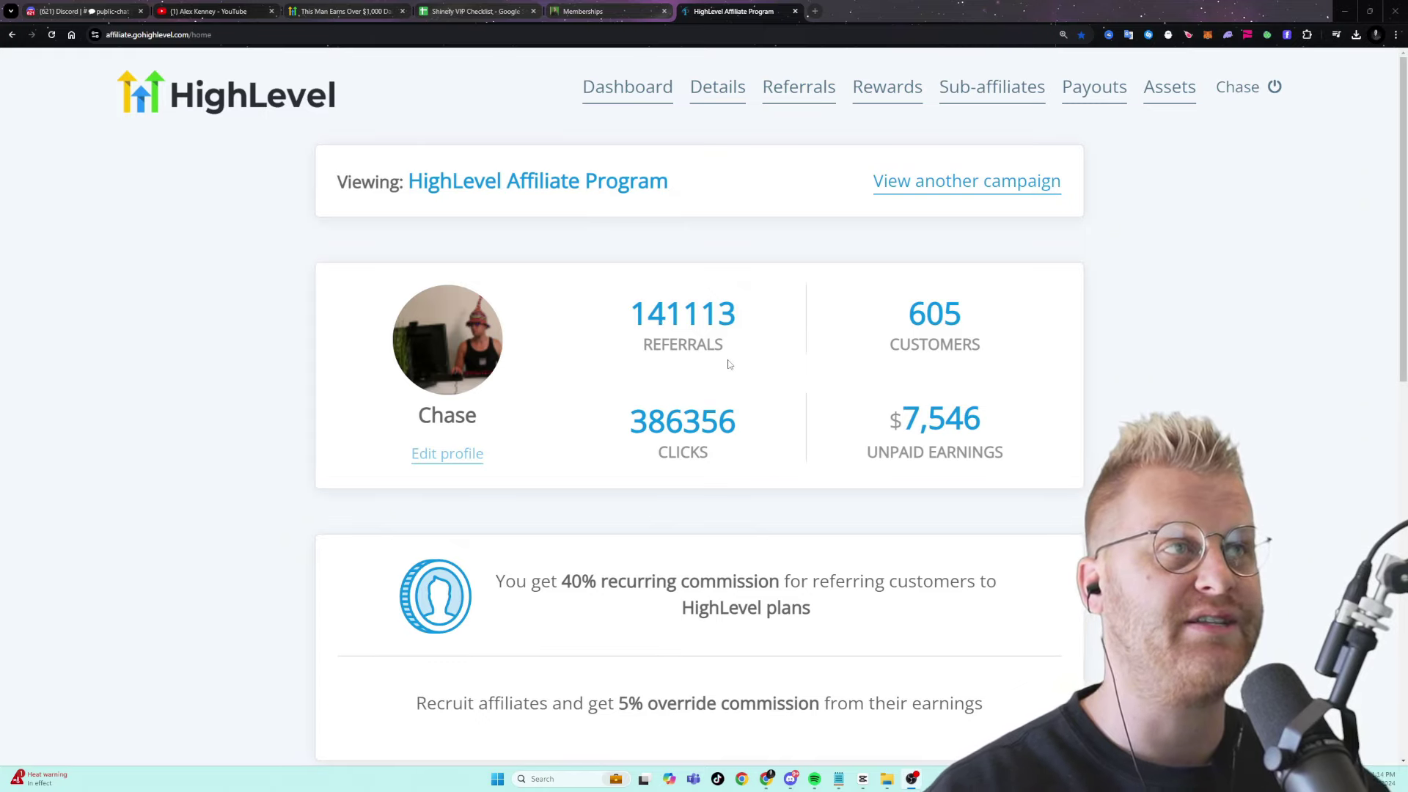
- Select and copy the HighLevel affiliate referral link, then switch to the funnel page tab
{"action": "scroll", "coordinate": [729, 365], "scroll_direction": "down", "scroll_amount": 4}
{"action": "scroll", "coordinate": [880, 360], "scroll_direction": "up", "scroll_amount": 4}
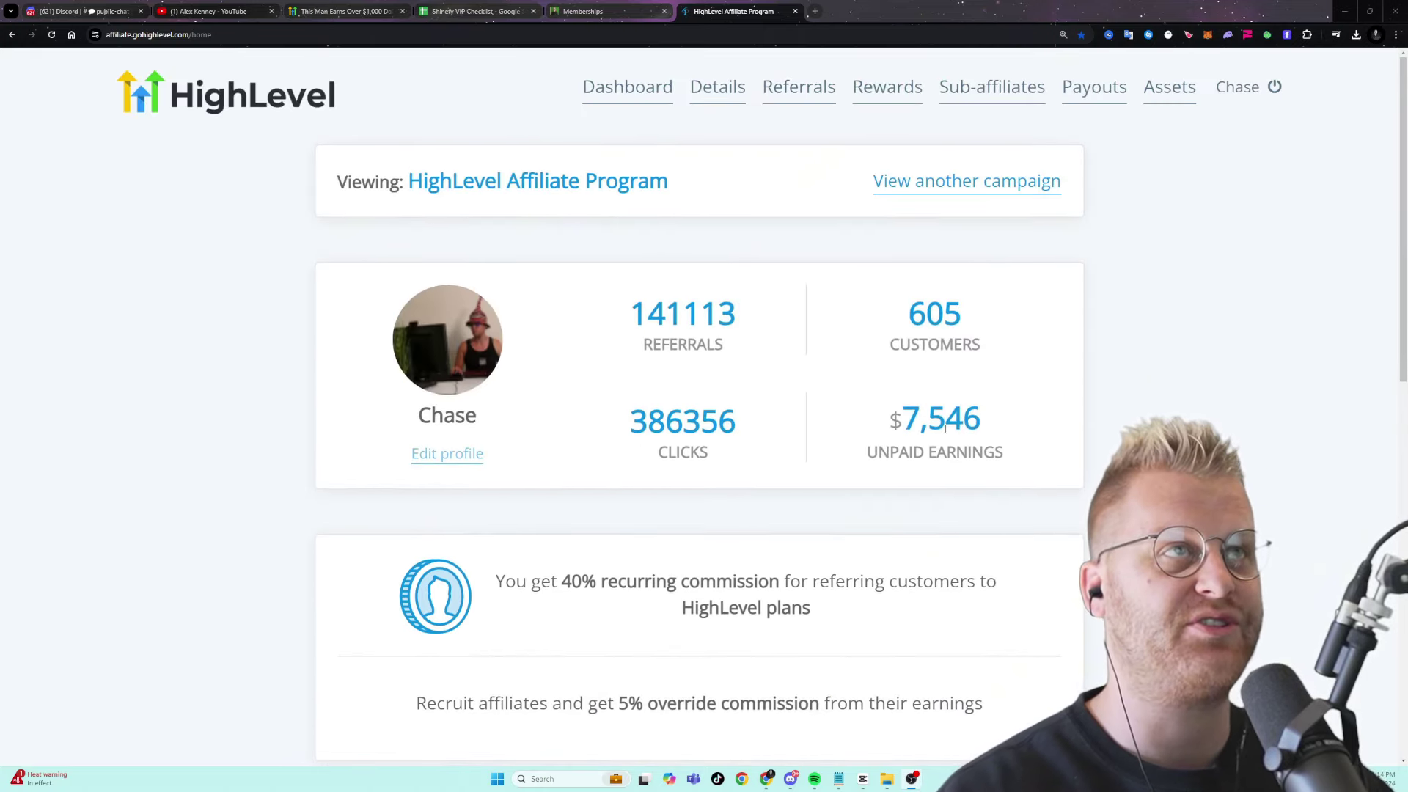
{"action": "scroll", "coordinate": [917, 411], "scroll_direction": "down", "scroll_amount": 1}
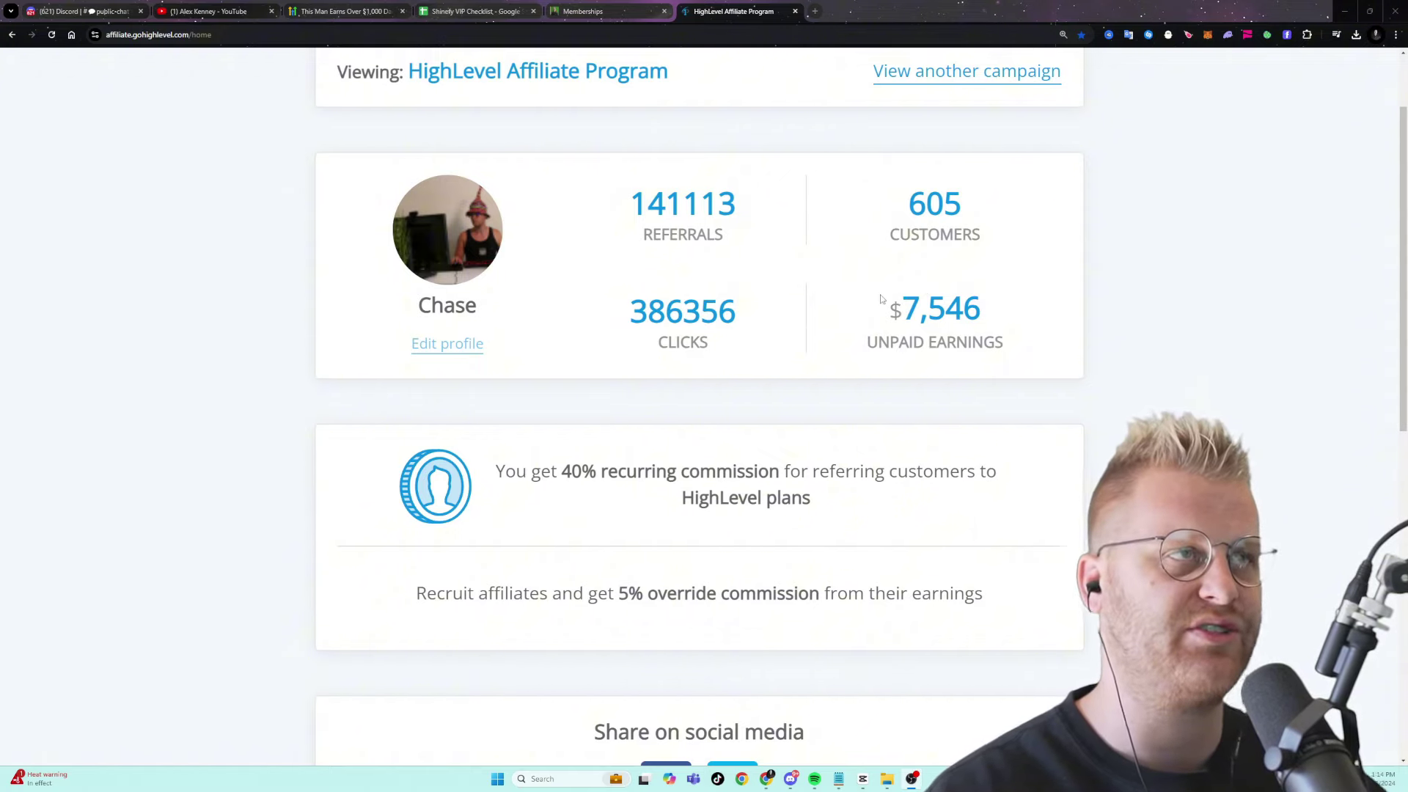
{"action": "scroll", "coordinate": [812, 511], "scroll_direction": "down", "scroll_amount": 4}
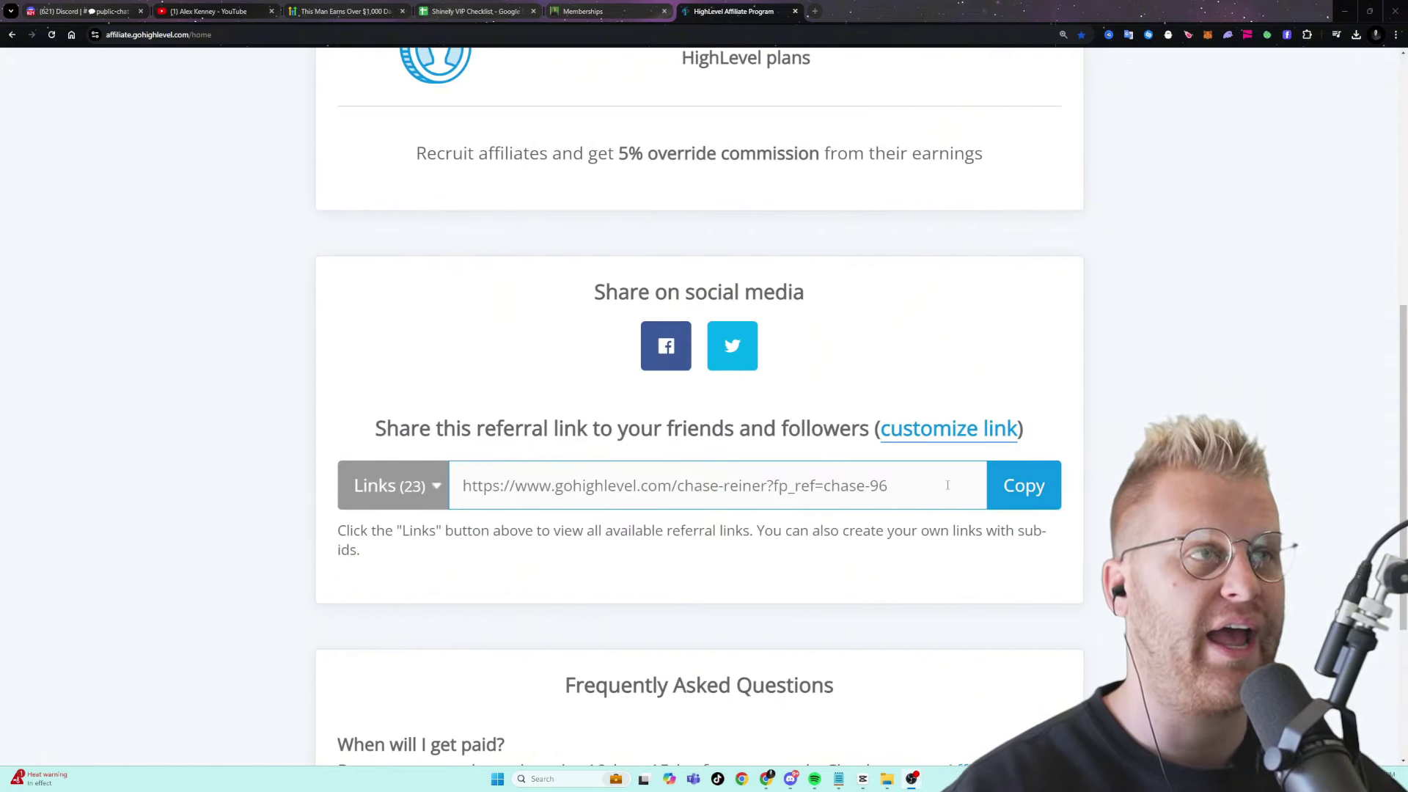
{"action": "left_click_drag", "start_coordinate": [948, 485], "coordinate": [411, 485]}
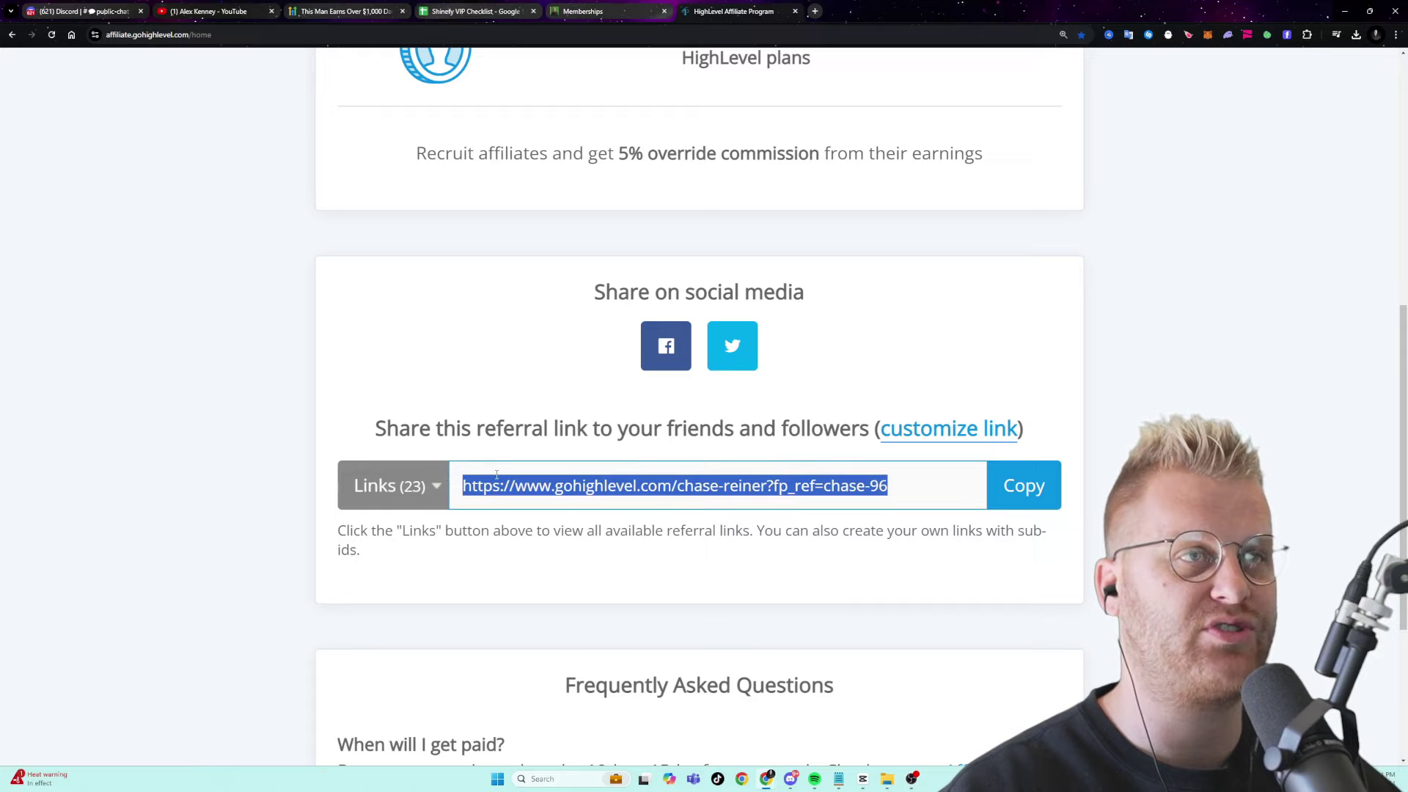
{"action": "left_click", "coordinate": [1016, 486]}
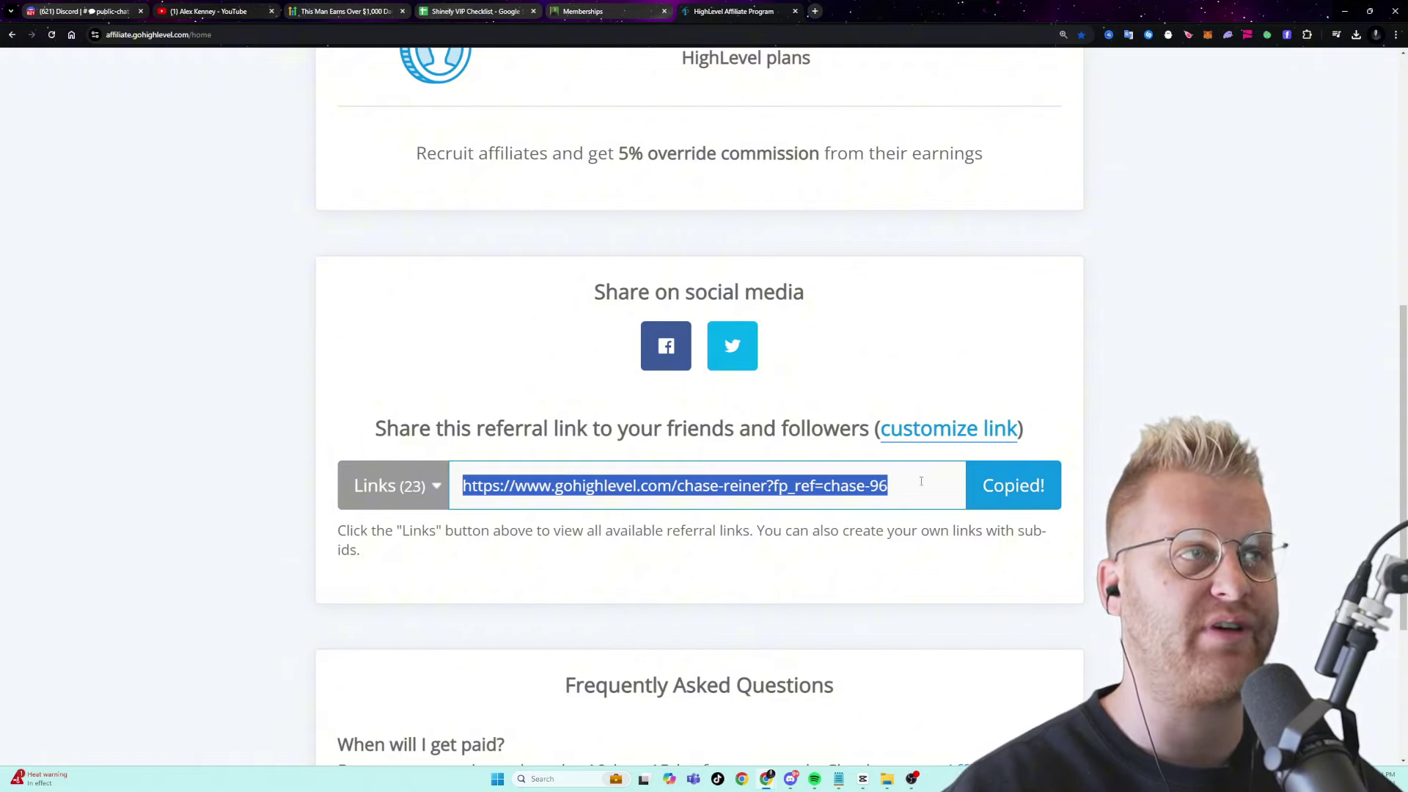
{"action": "left_click", "coordinate": [619, 12]}
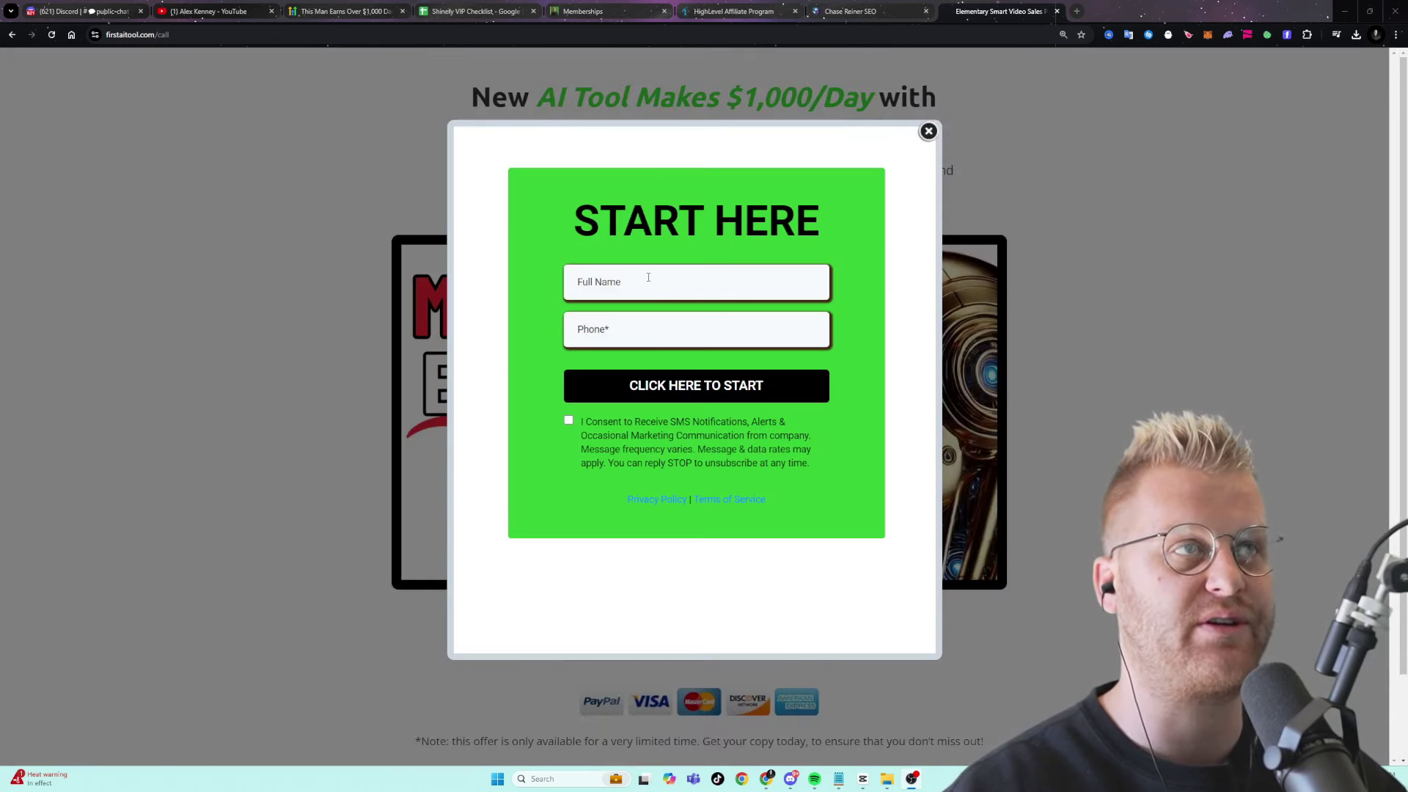
- Submit the START HERE form with an autofilled name, phone number and SMS consent, then return to the spreadsheet
{"action": "left_click", "coordinate": [649, 277]}
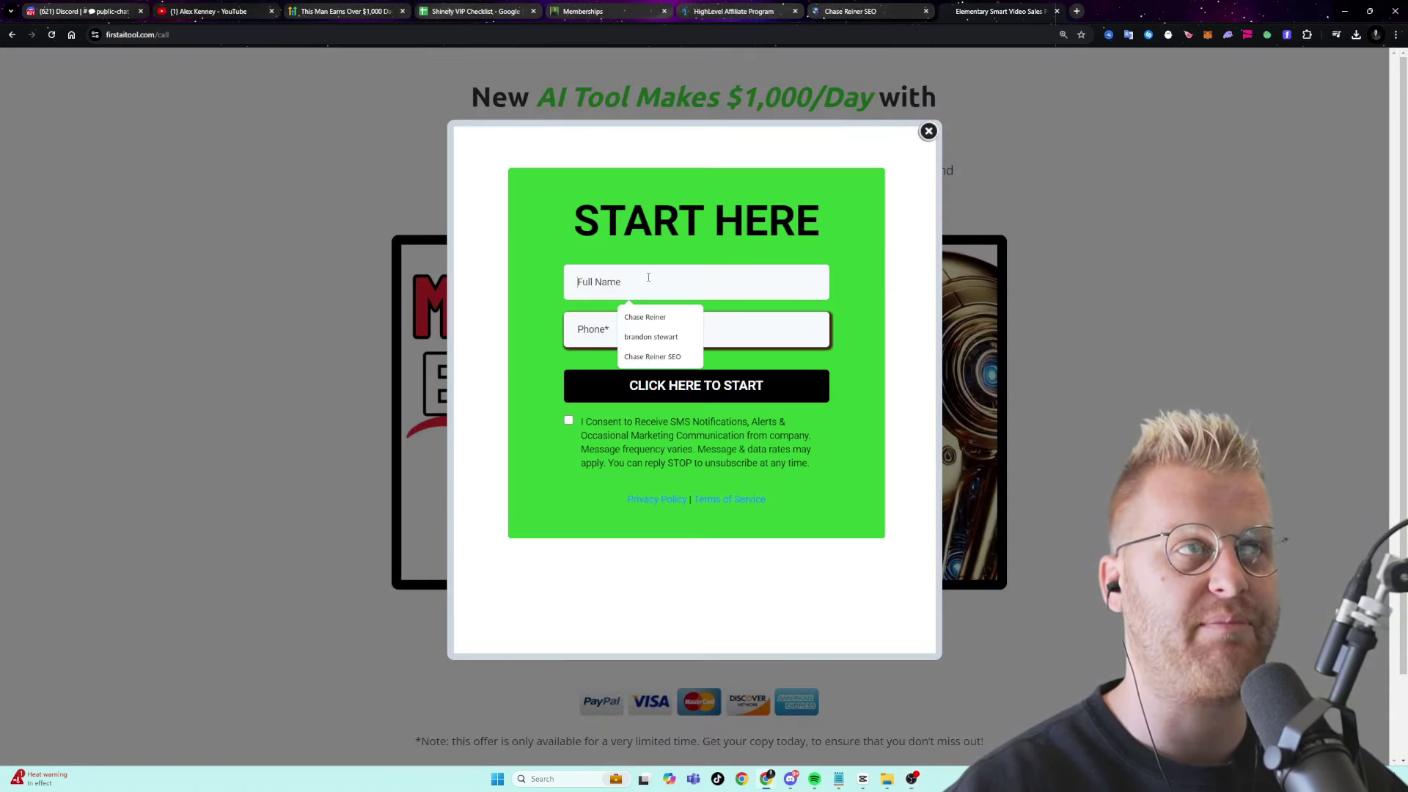
{"action": "left_click", "coordinate": [634, 328]}
{"action": "left_click", "coordinate": [626, 338]}
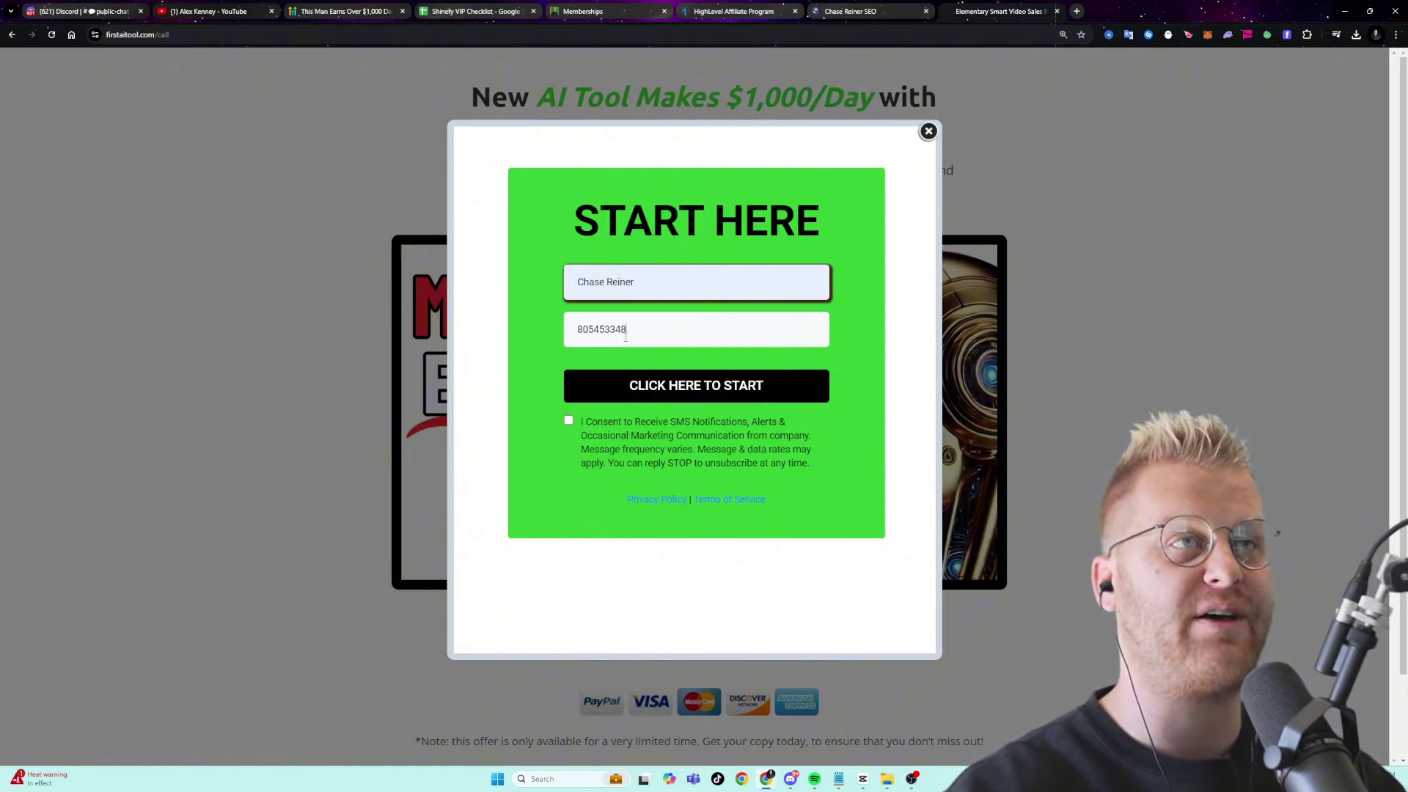
{"action": "key", "text": "BackSpace"}
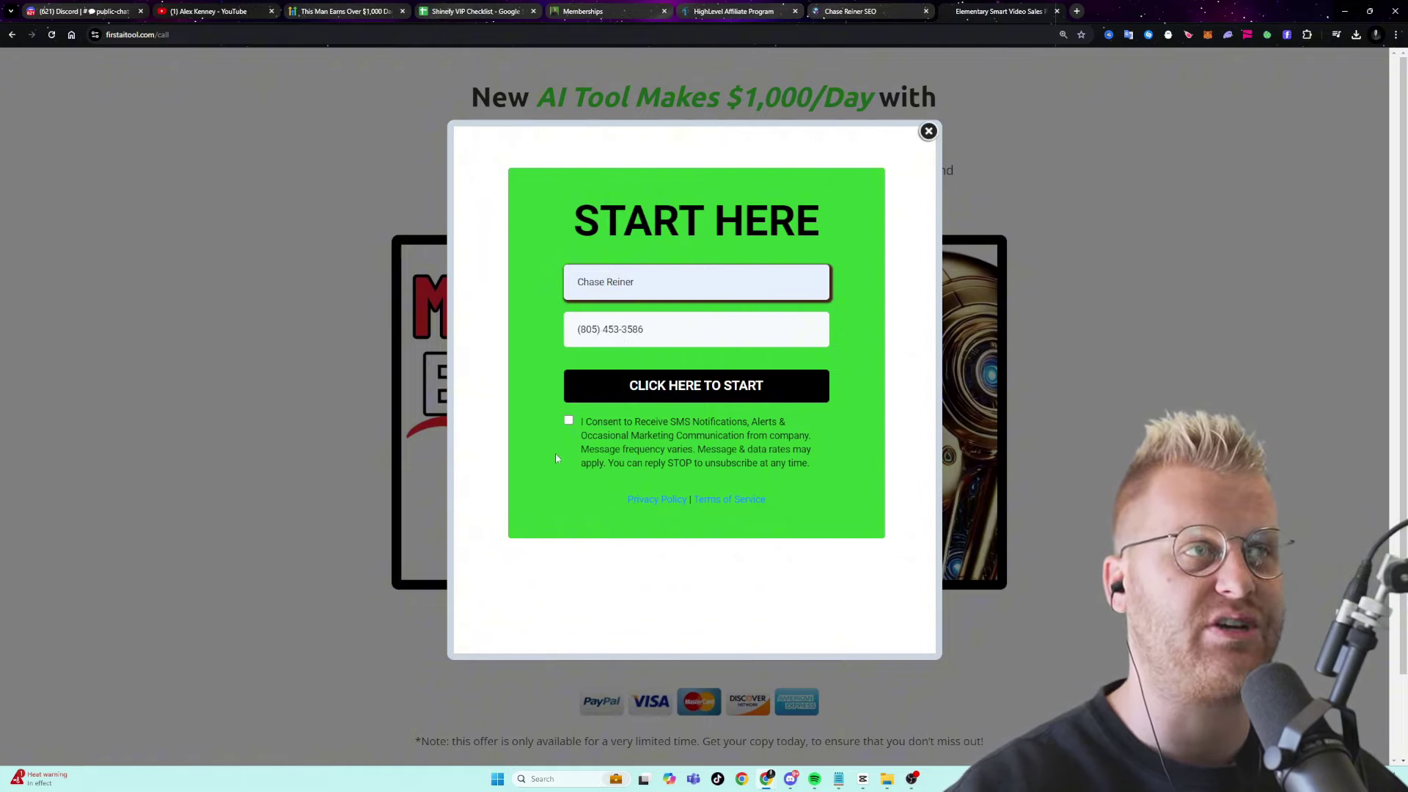
{"action": "left_click", "coordinate": [569, 420]}
{"action": "left_click", "coordinate": [696, 386]}
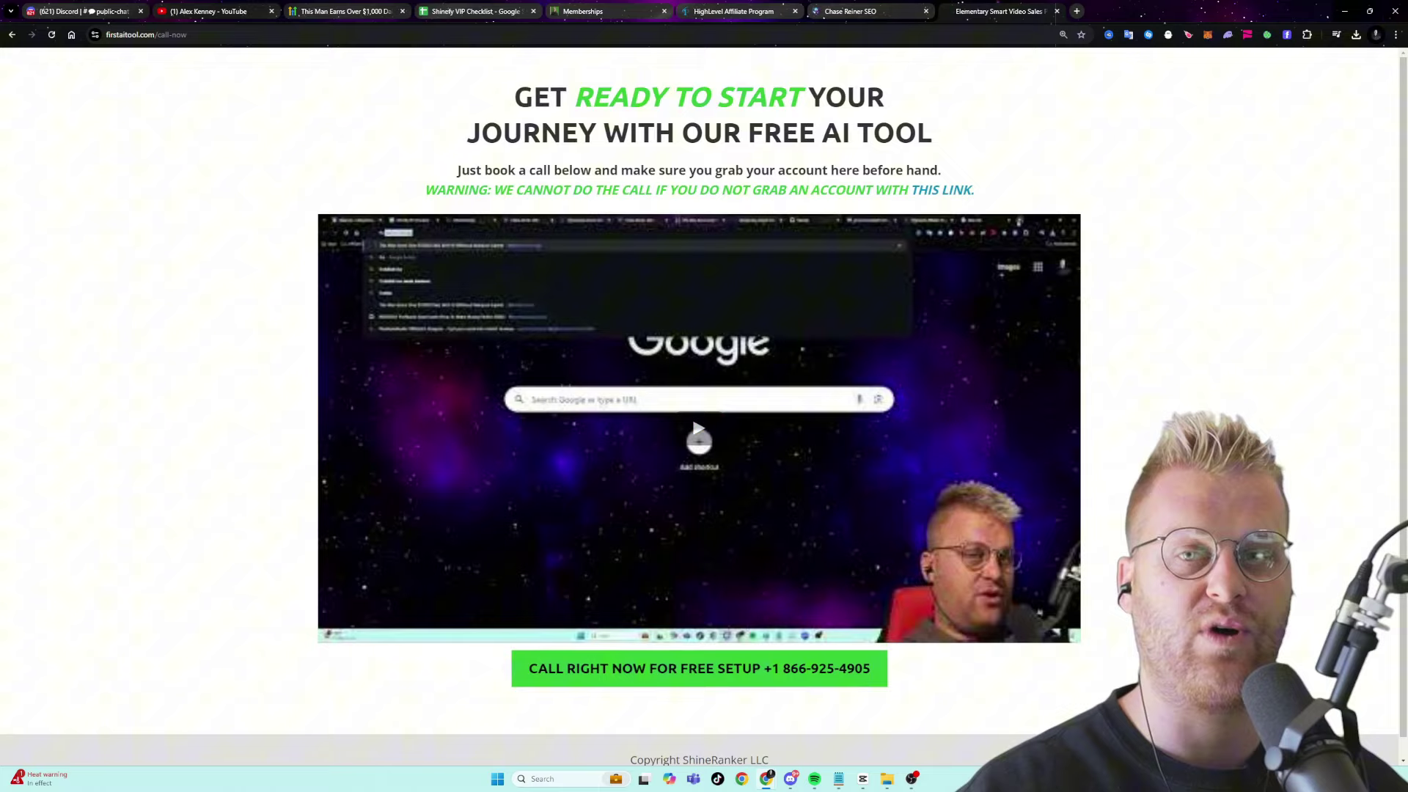
{"action": "key", "text": "ctrl+4"}
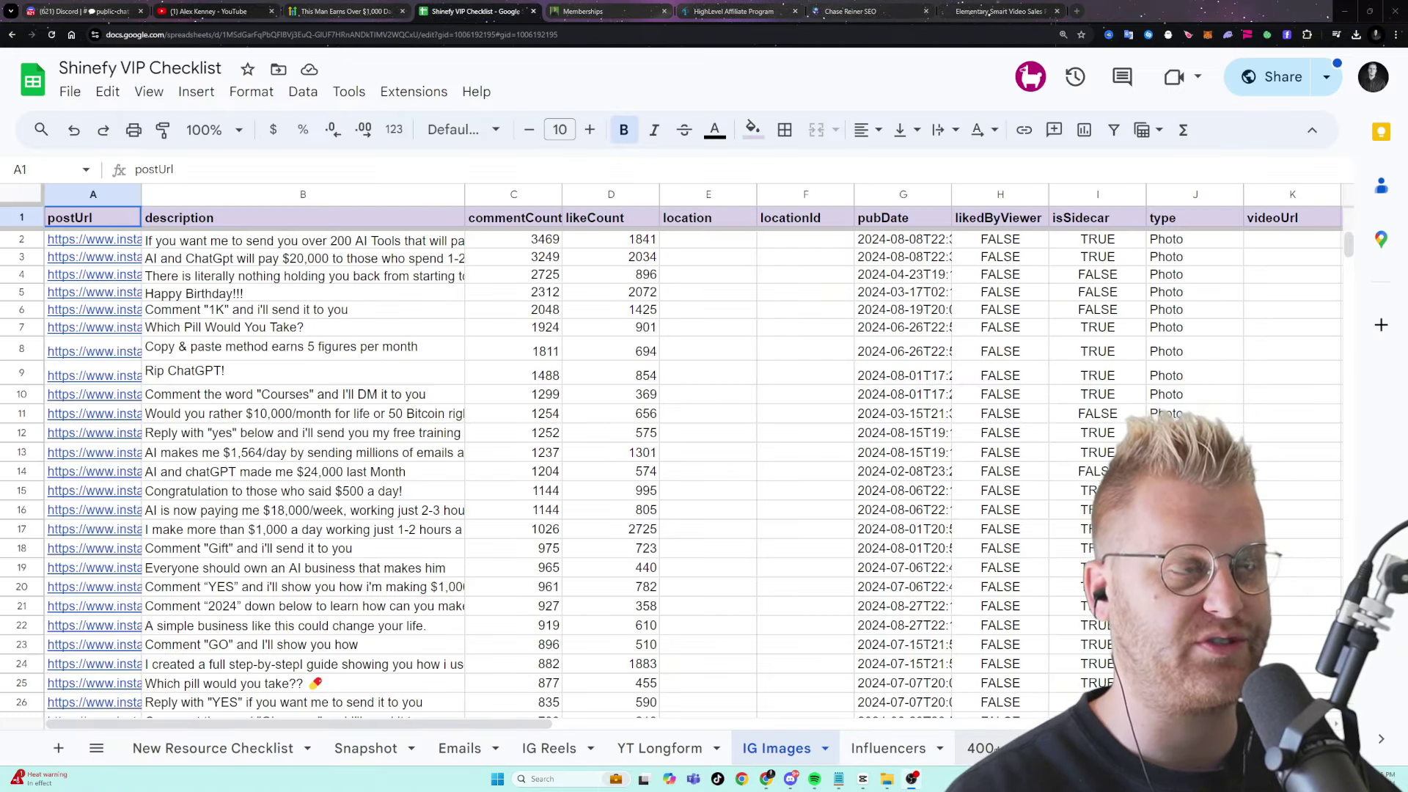
- Browse the 400+ AI Tools sheet, then switch to the HighLevel Agency Dashboard tab
{"action": "left_click", "coordinate": [981, 748]}
{"action": "scroll", "coordinate": [361, 415], "scroll_direction": "down", "scroll_amount": 20}
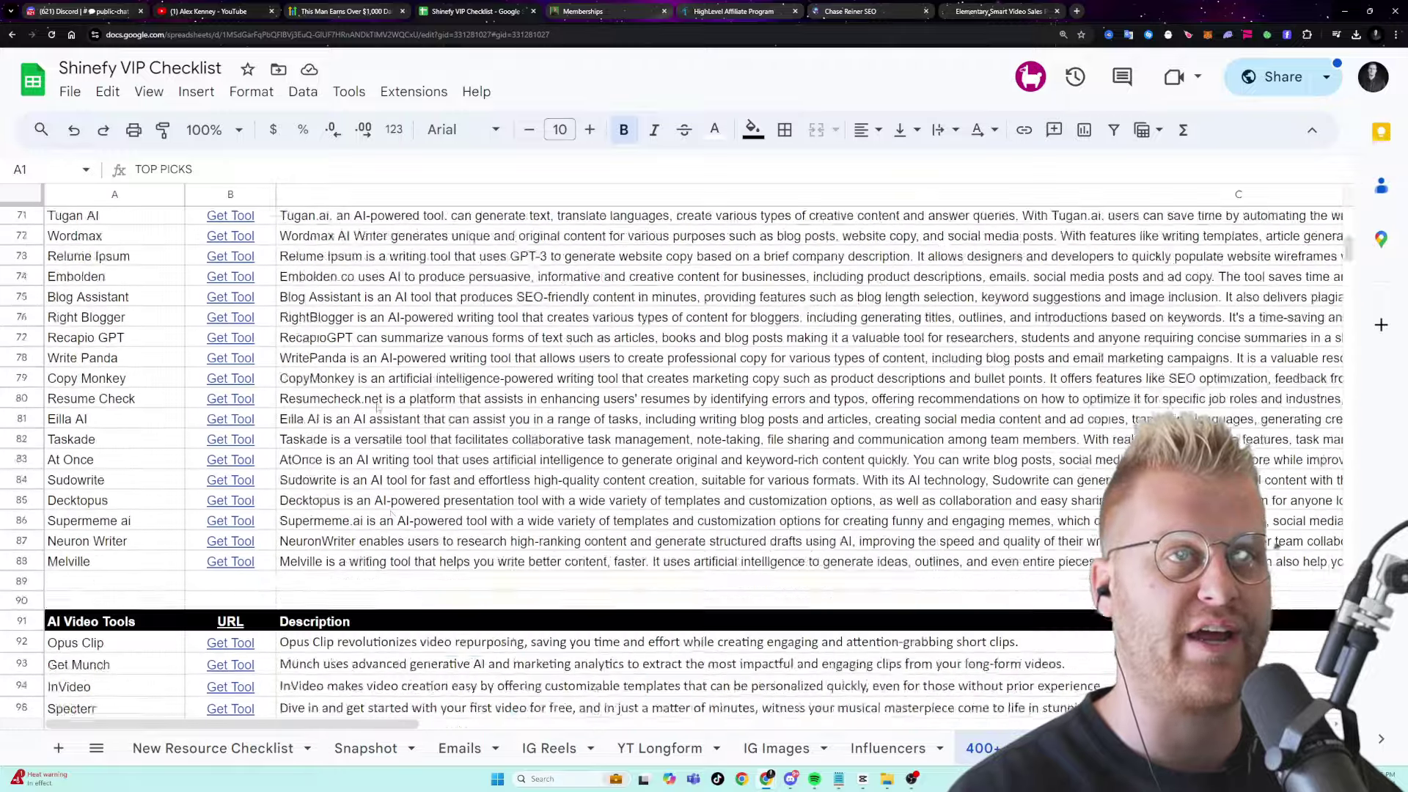
{"action": "scroll", "coordinate": [506, 421], "scroll_direction": "up", "scroll_amount": 20}
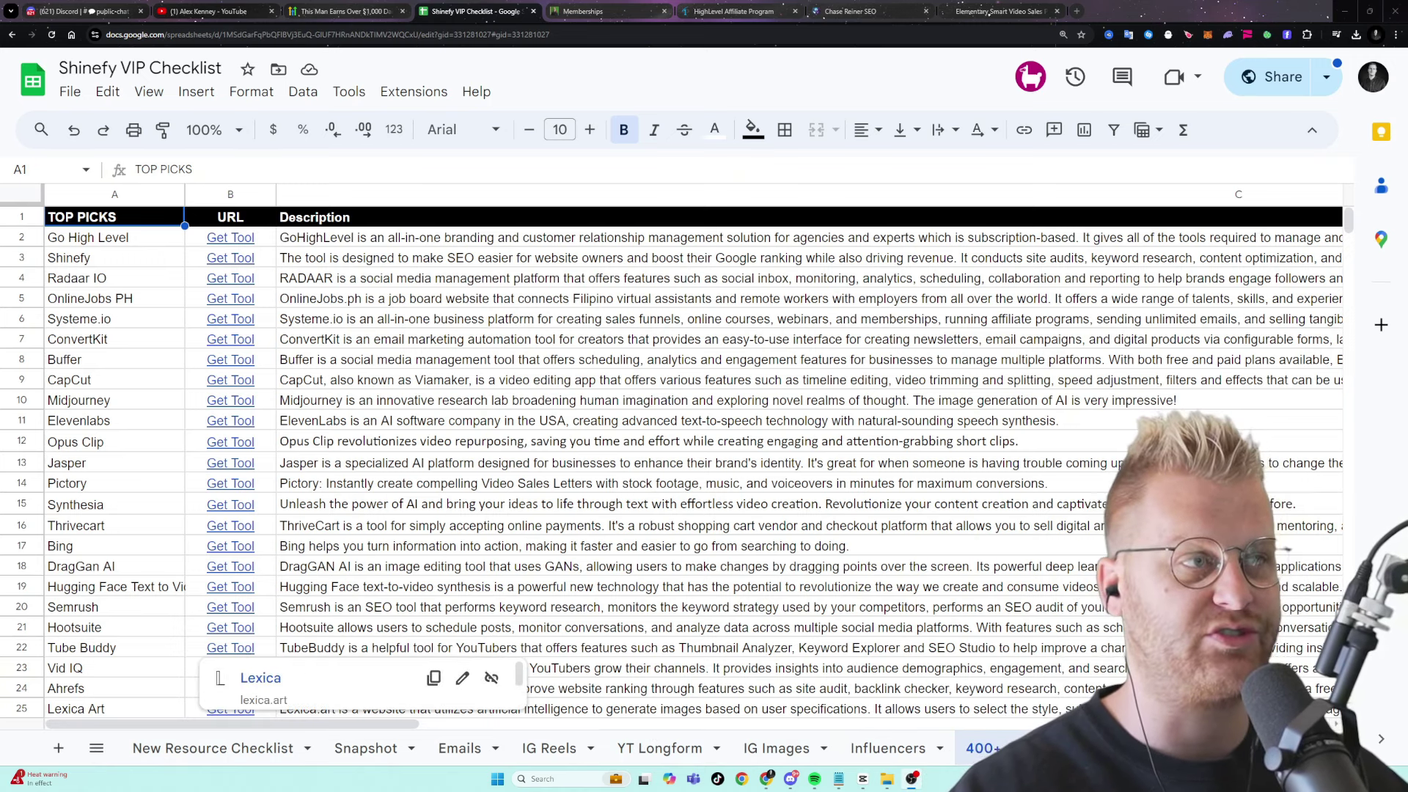
{"action": "key", "text": "ctrl+7"}
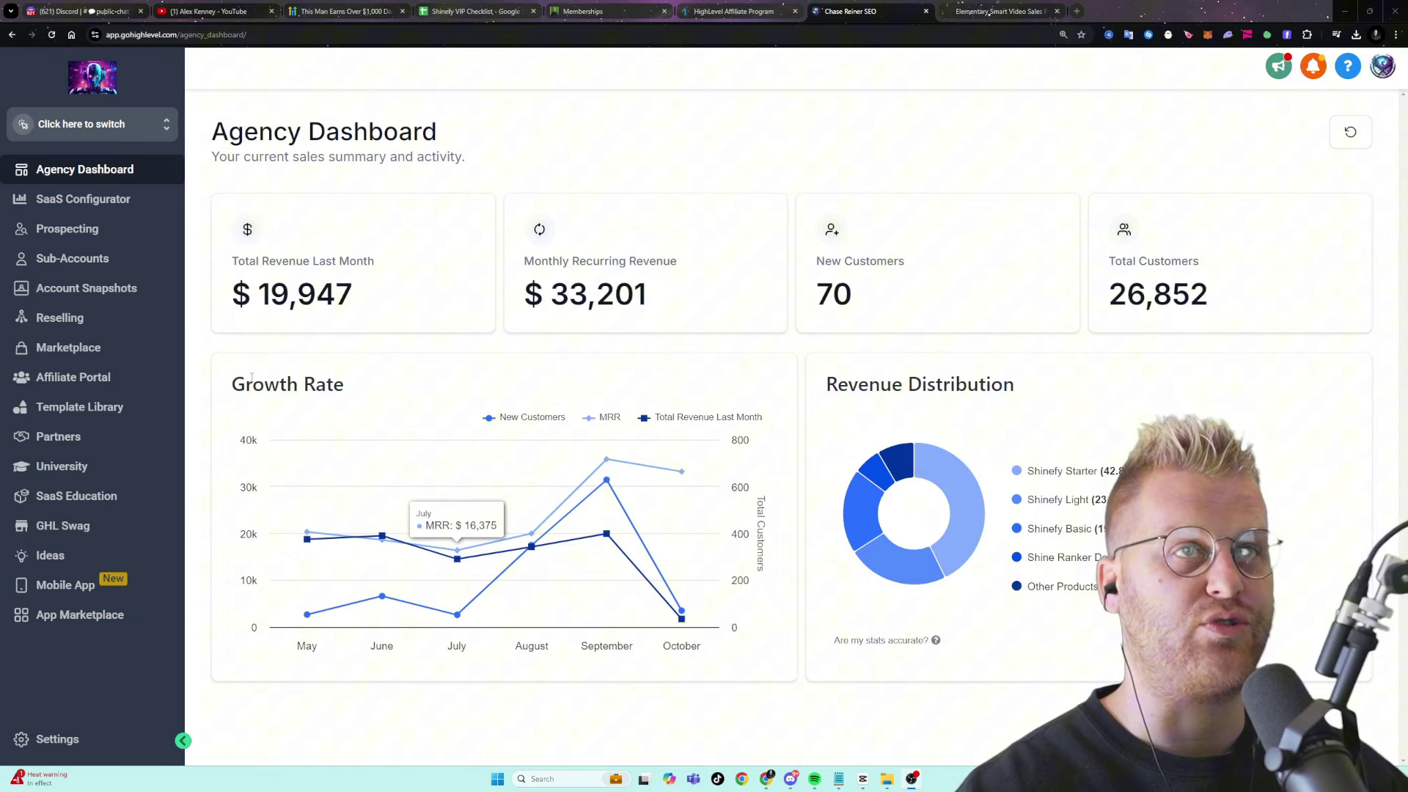
- Open the Affiliate Portal and zoom in on the highlighted lifetime earnings figure
{"action": "left_click", "coordinate": [119, 377]}
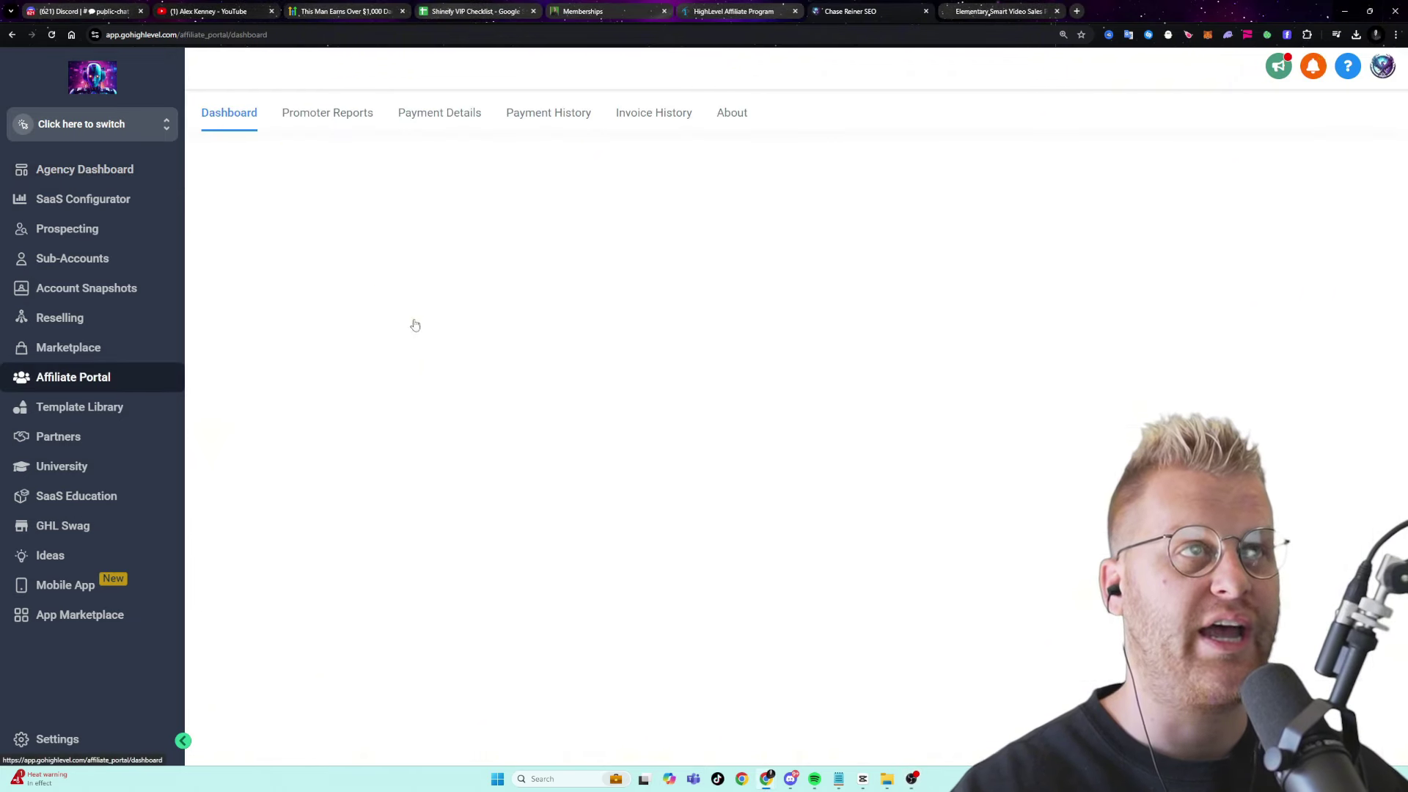
{"action": "left_click_drag", "start_coordinate": [470, 197], "coordinate": [533, 198]}
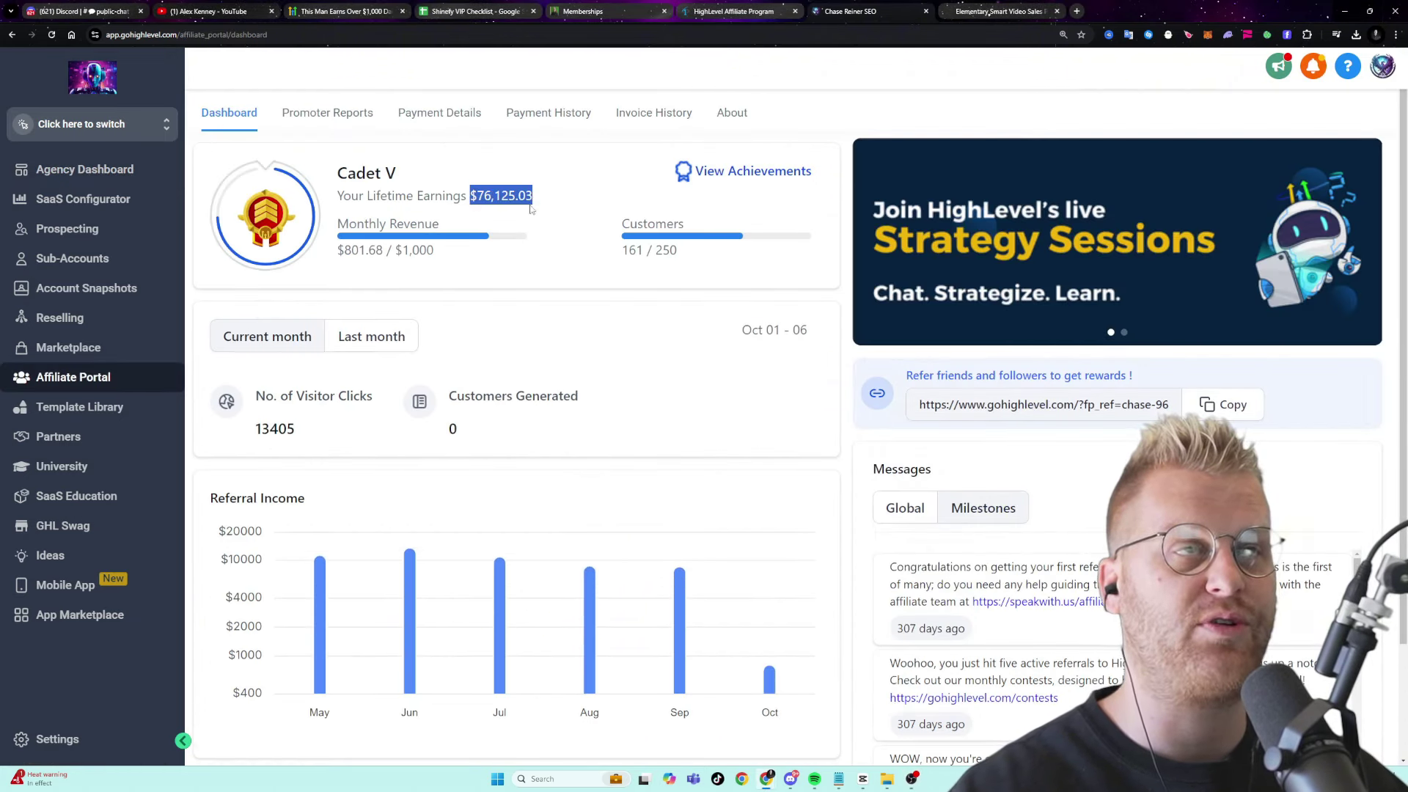
{"action": "key", "text": "ctrl+plus"}
{"action": "left_click", "coordinate": [612, 225]}
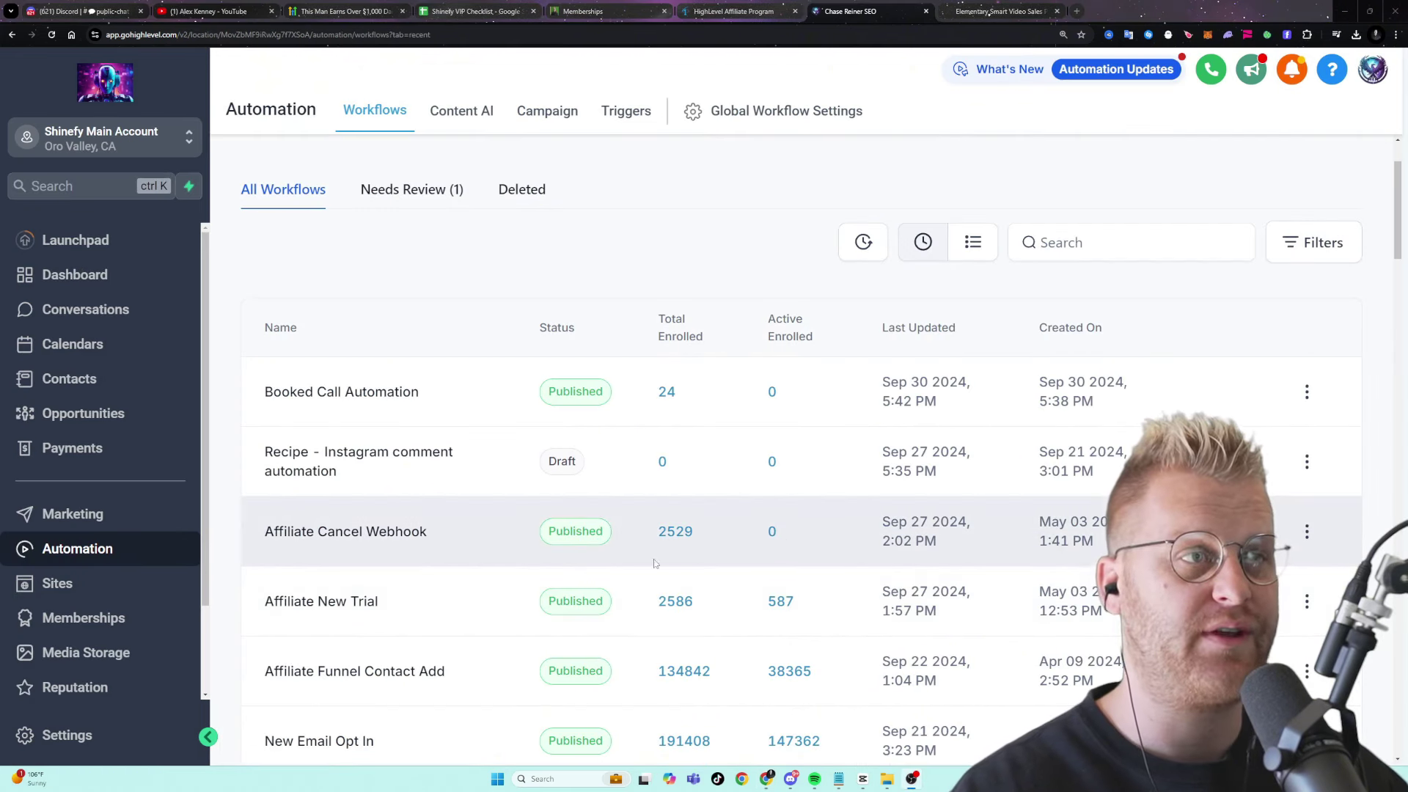
{"action": "scroll", "coordinate": [441, 596], "scroll_direction": "down", "scroll_amount": 3}
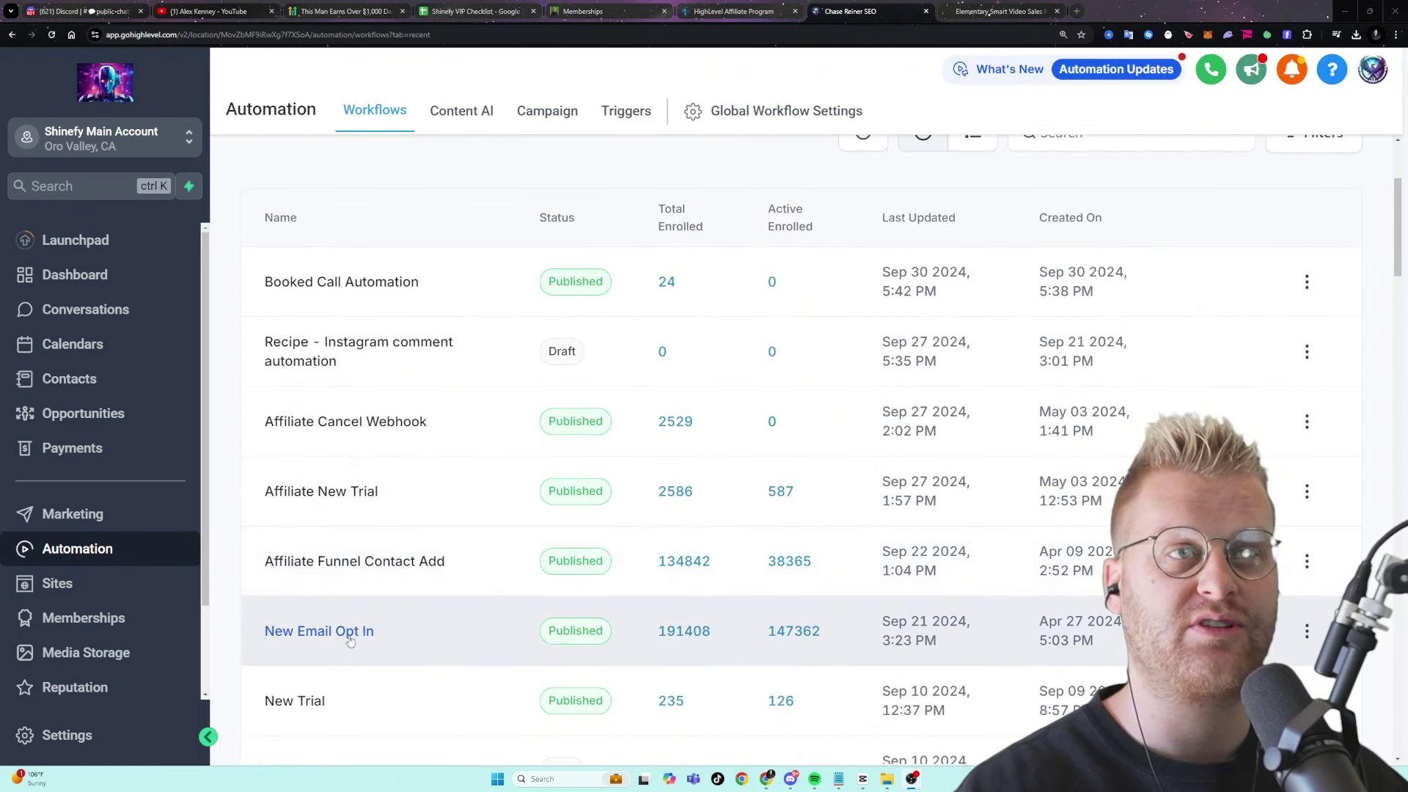
- Open the New Email Opt In workflow and inspect the Email 2, 3 and 4 settings
{"action": "left_click", "coordinate": [369, 640]}
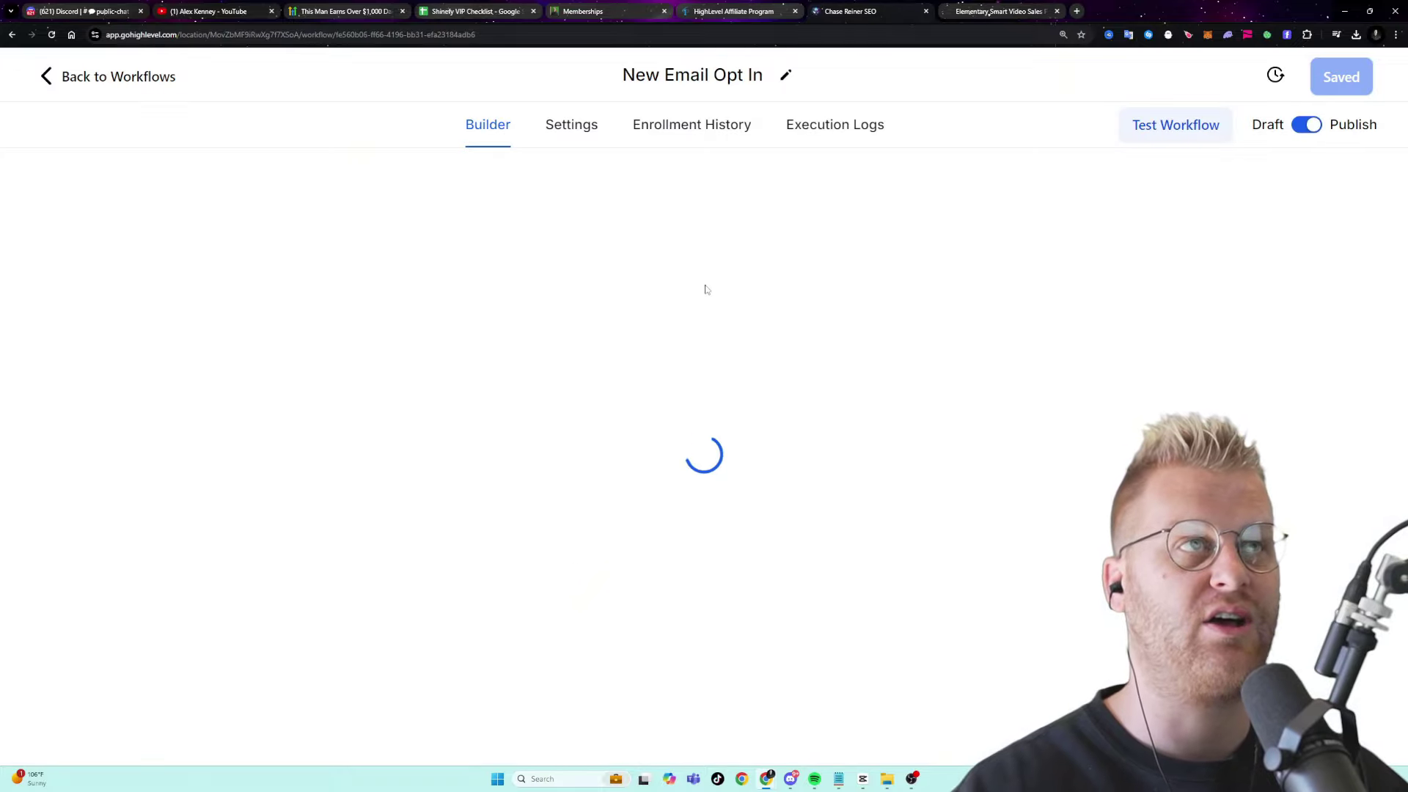
{"action": "key", "text": "ctrl+minus"}
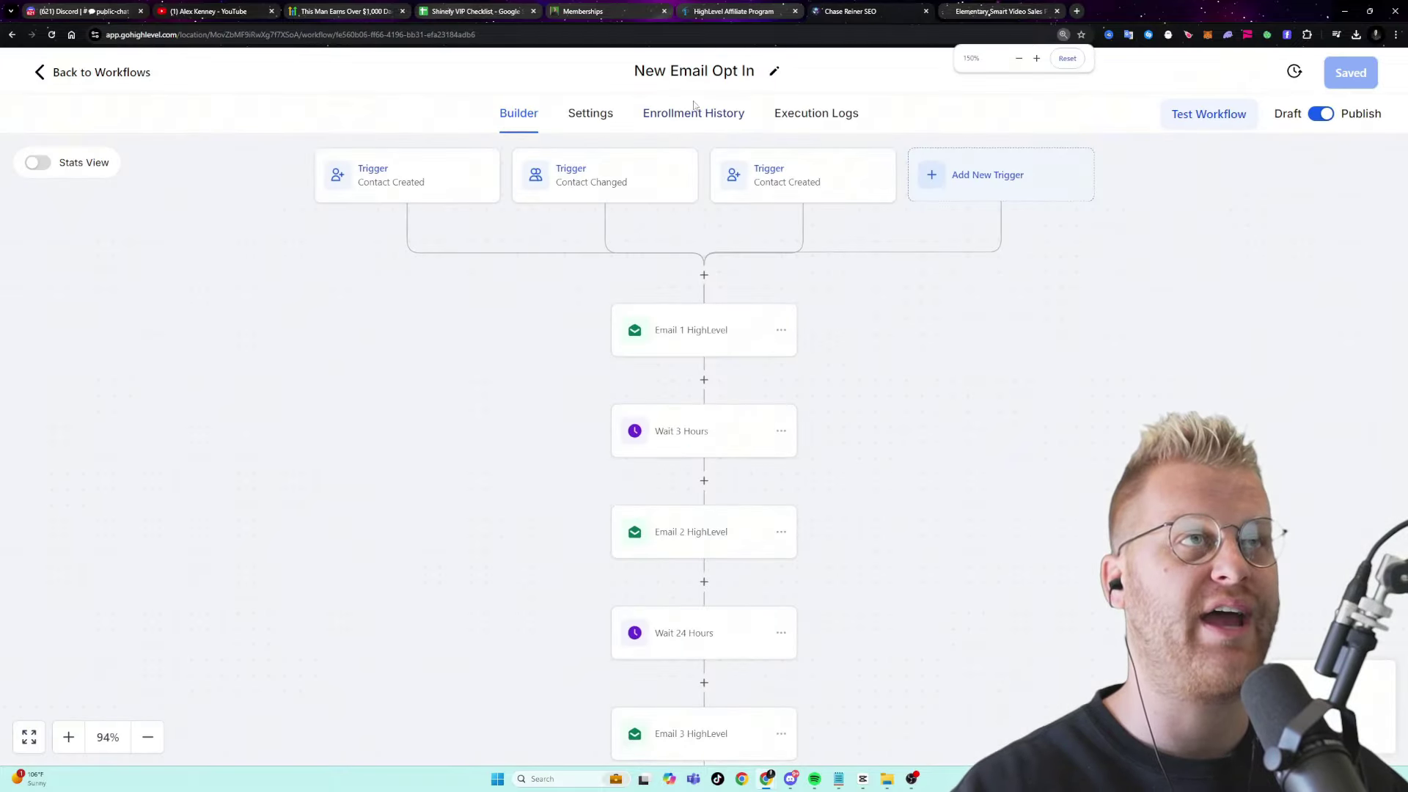
{"action": "scroll", "coordinate": [698, 225], "scroll_direction": "down", "scroll_amount": 2}
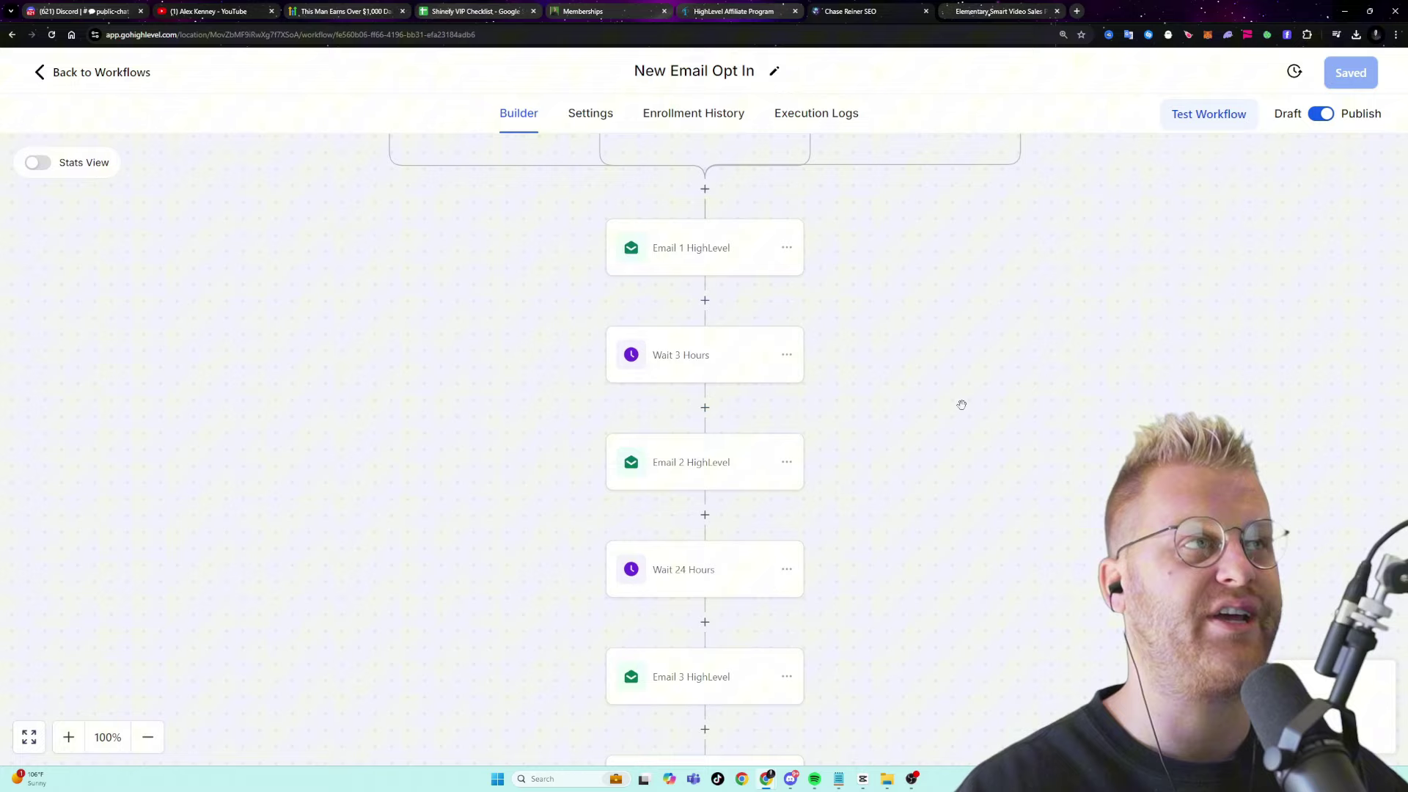
{"action": "left_click", "coordinate": [703, 453]}
{"action": "scroll", "coordinate": [1105, 392], "scroll_direction": "down", "scroll_amount": 5}
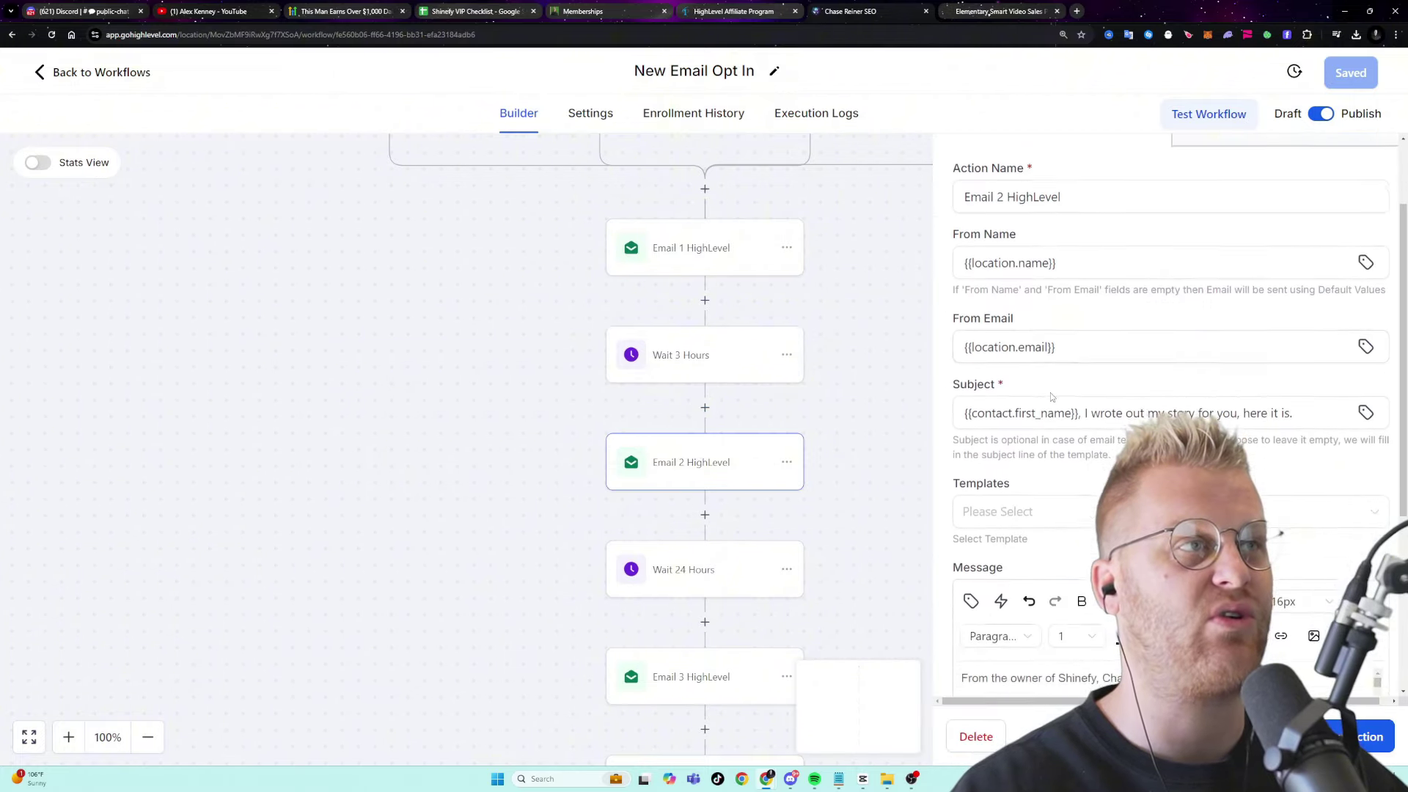
{"action": "scroll", "coordinate": [1105, 393], "scroll_direction": "up", "scroll_amount": 2}
{"action": "scroll", "coordinate": [762, 579], "scroll_direction": "down", "scroll_amount": 1}
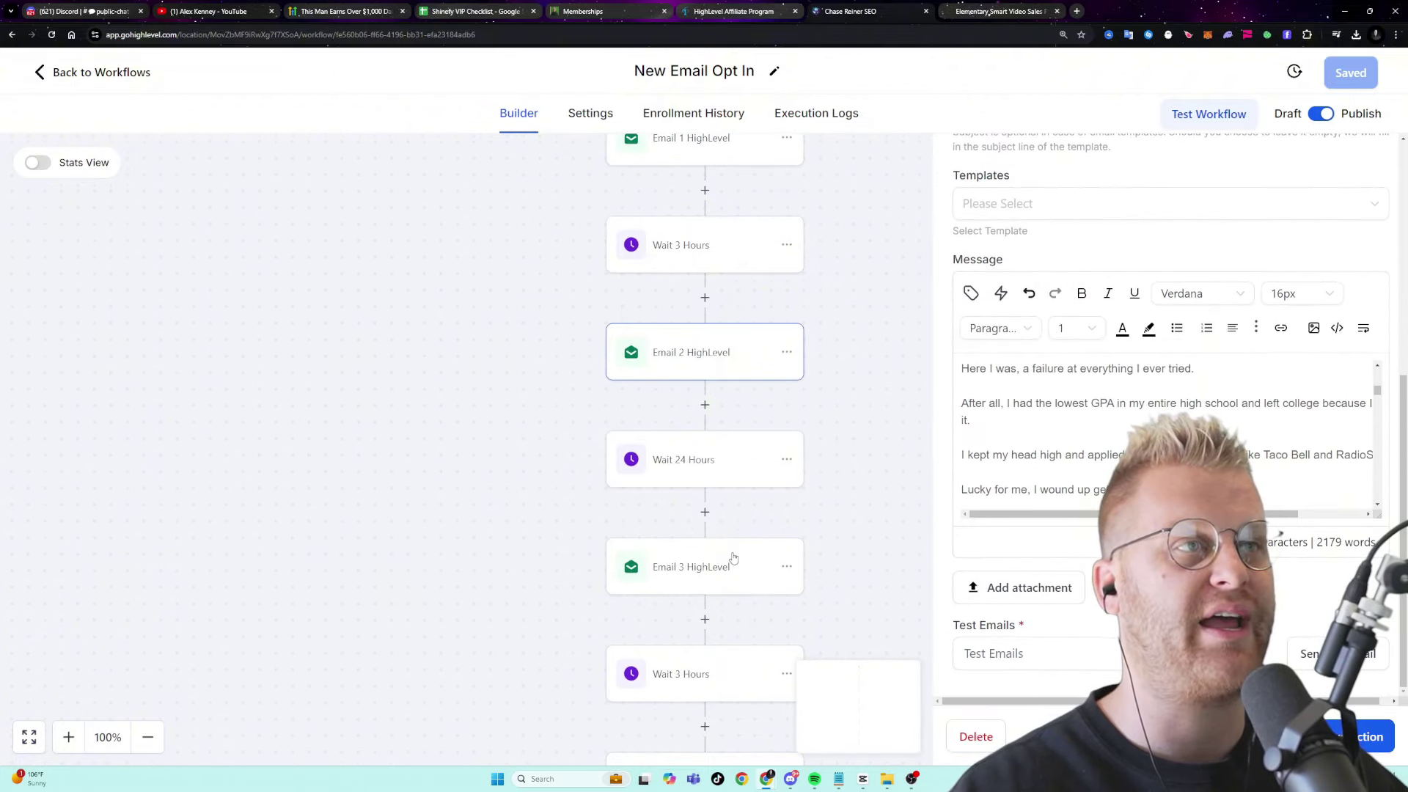
{"action": "left_click", "coordinate": [734, 561]}
{"action": "scroll", "coordinate": [746, 482], "scroll_direction": "down", "scroll_amount": 2}
{"action": "left_click", "coordinate": [724, 561]}
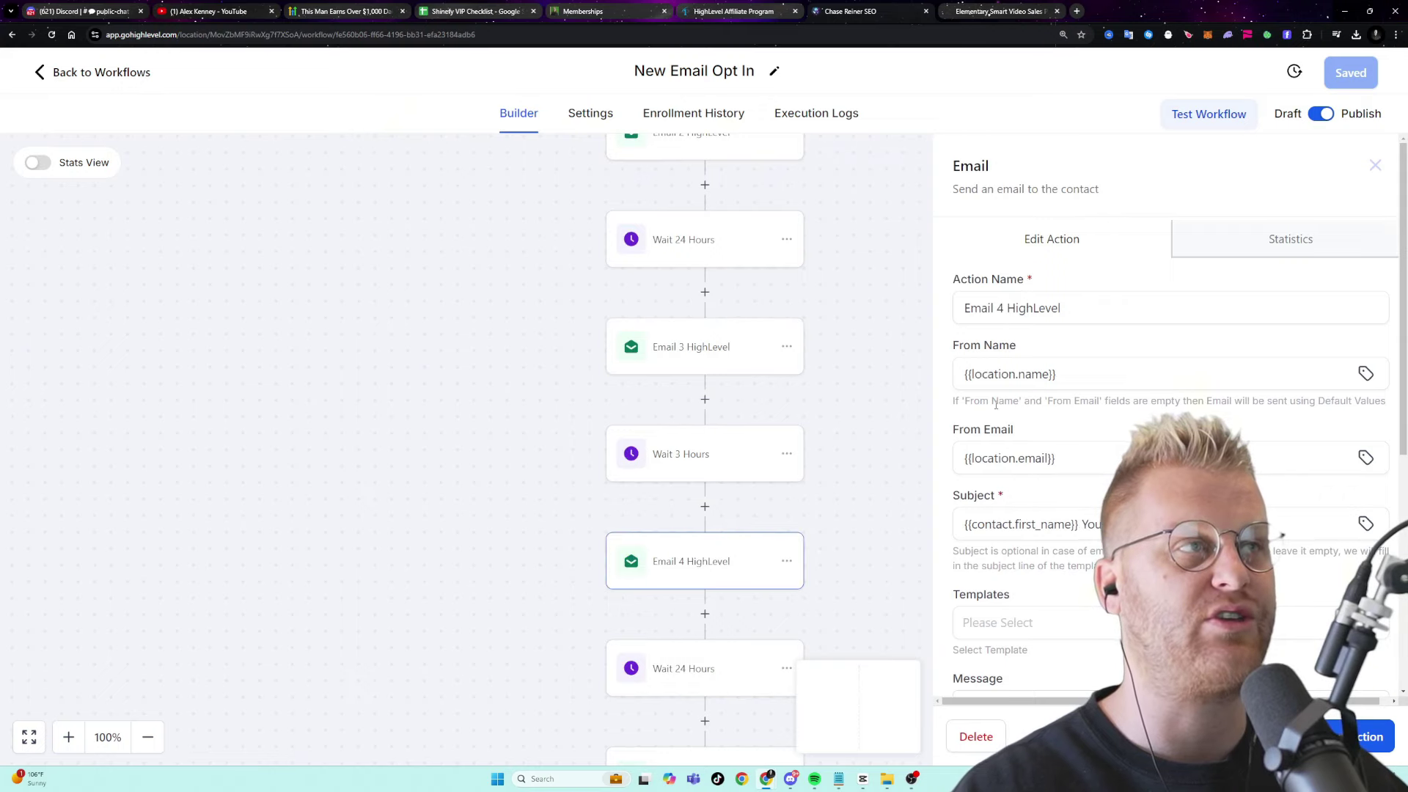
- Inspect the settings panels of Email 5, Email 6 and Email 7
{"action": "key", "text": "ctrl+minus"}
{"action": "key", "text": "ctrl+minus"}
{"action": "scroll", "coordinate": [733, 513], "scroll_direction": "down", "scroll_amount": 1}
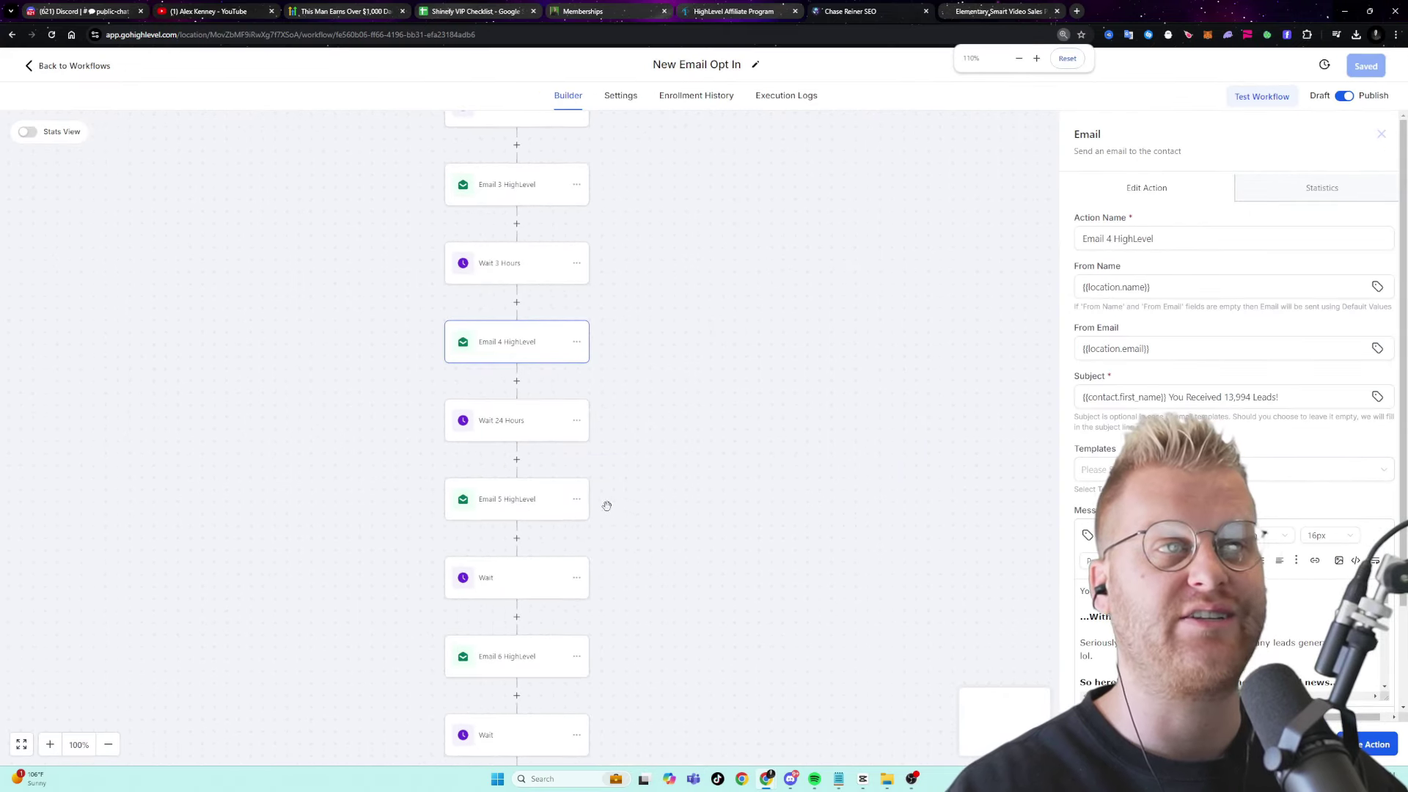
{"action": "left_click", "coordinate": [533, 501]}
{"action": "scroll", "coordinate": [1210, 440], "scroll_direction": "down", "scroll_amount": 2}
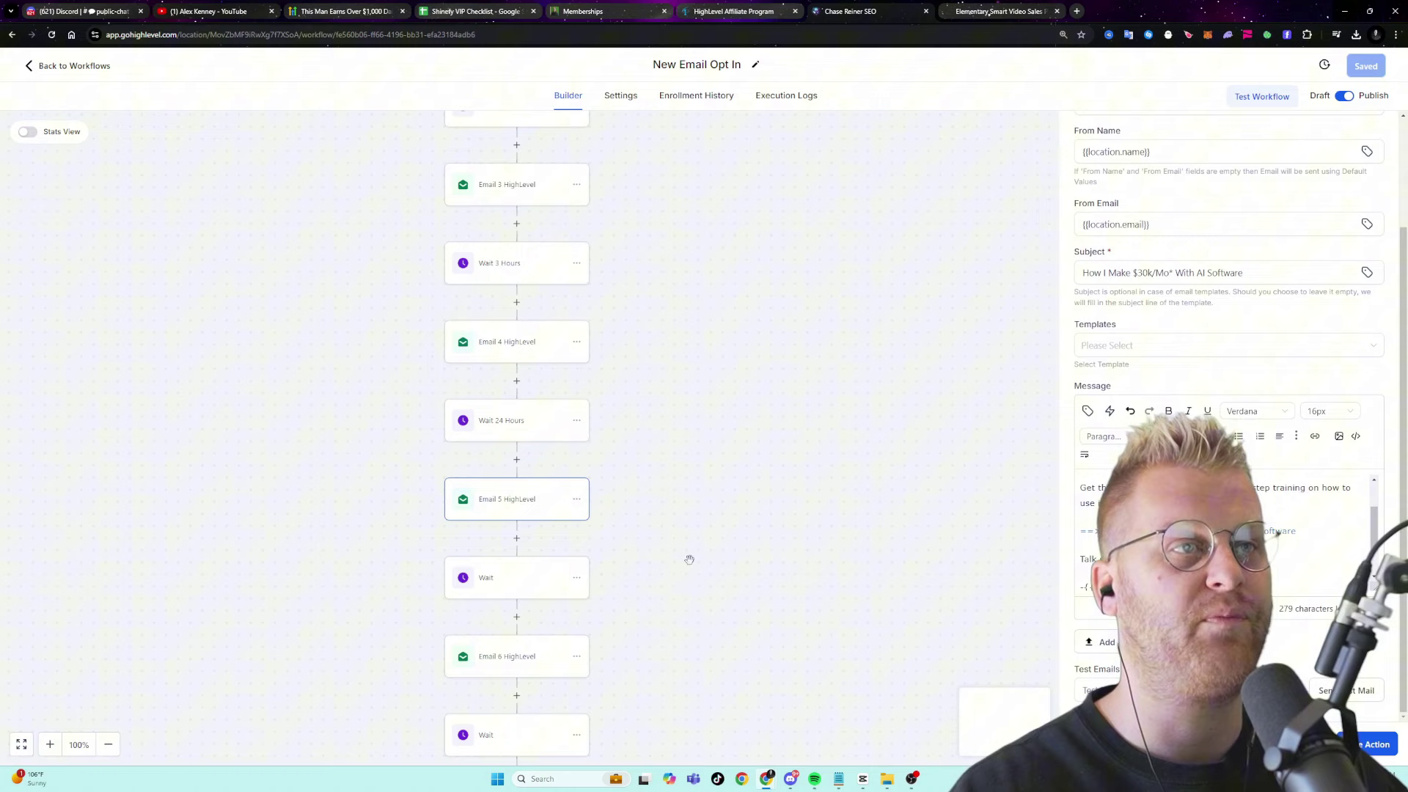
{"action": "scroll", "coordinate": [689, 560], "scroll_direction": "down", "scroll_amount": 1}
{"action": "left_click", "coordinate": [535, 630]}
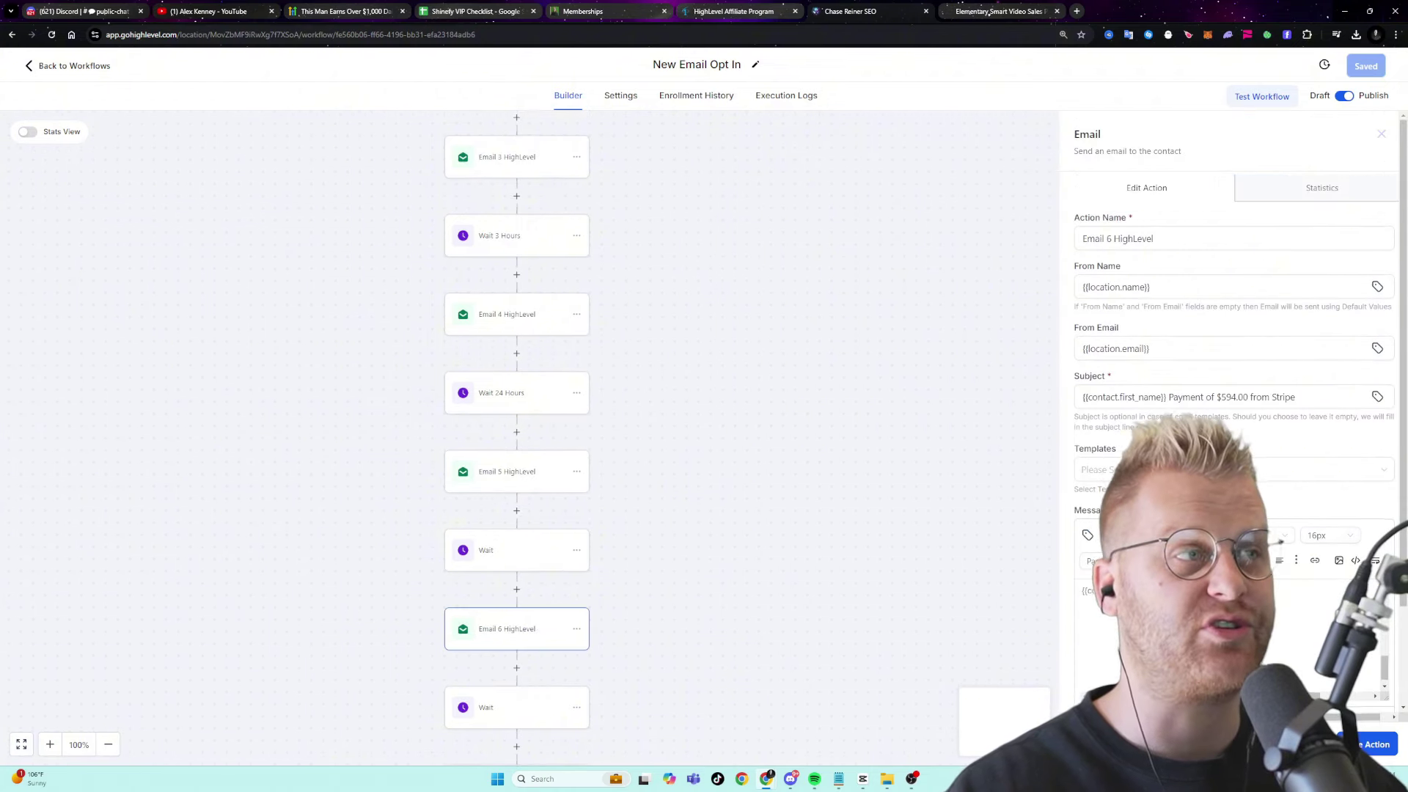
{"action": "scroll", "coordinate": [535, 648], "scroll_direction": "down", "scroll_amount": 1}
{"action": "left_click", "coordinate": [511, 710]}
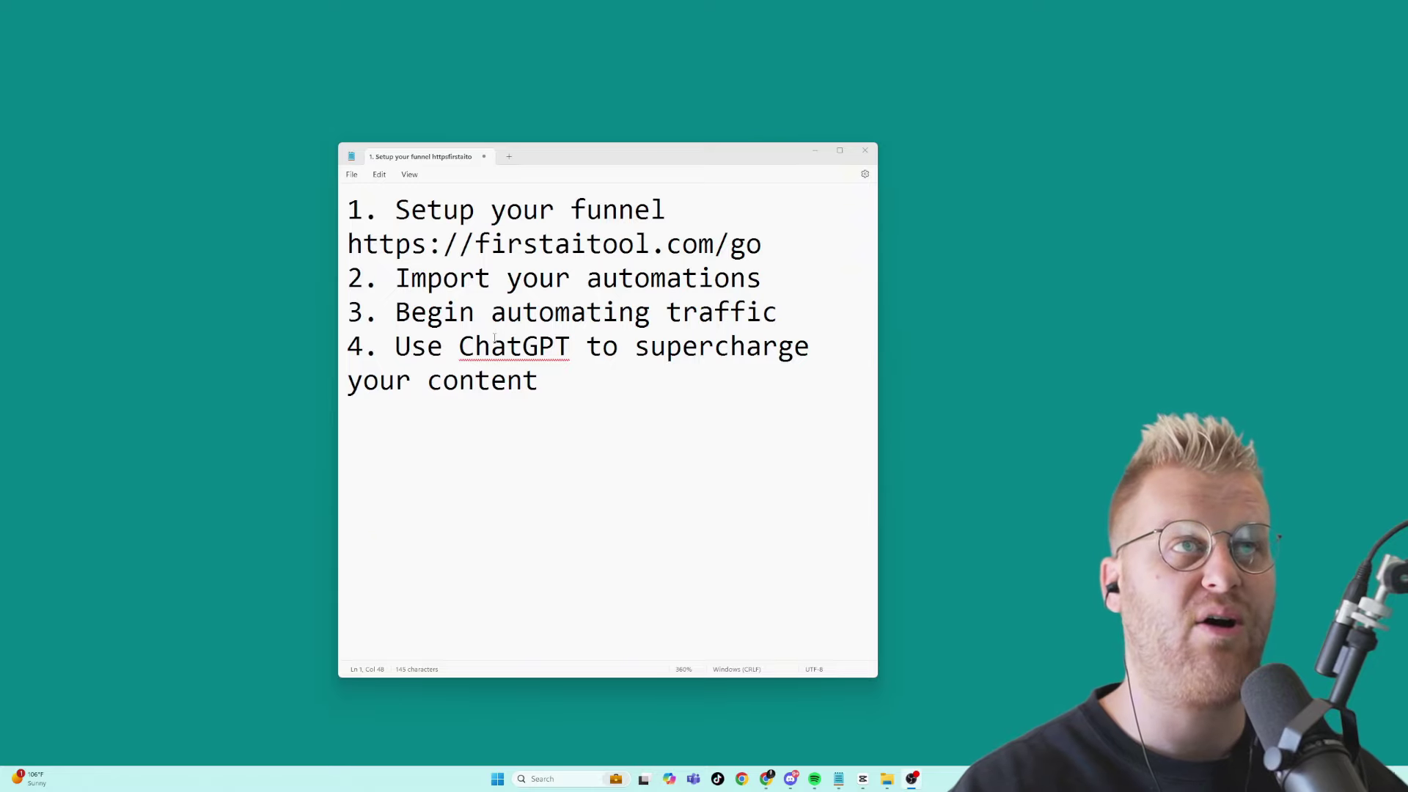
{"action": "left_click_drag", "start_coordinate": [396, 279], "coordinate": [636, 279]}
{"action": "left_click", "coordinate": [699, 279]}
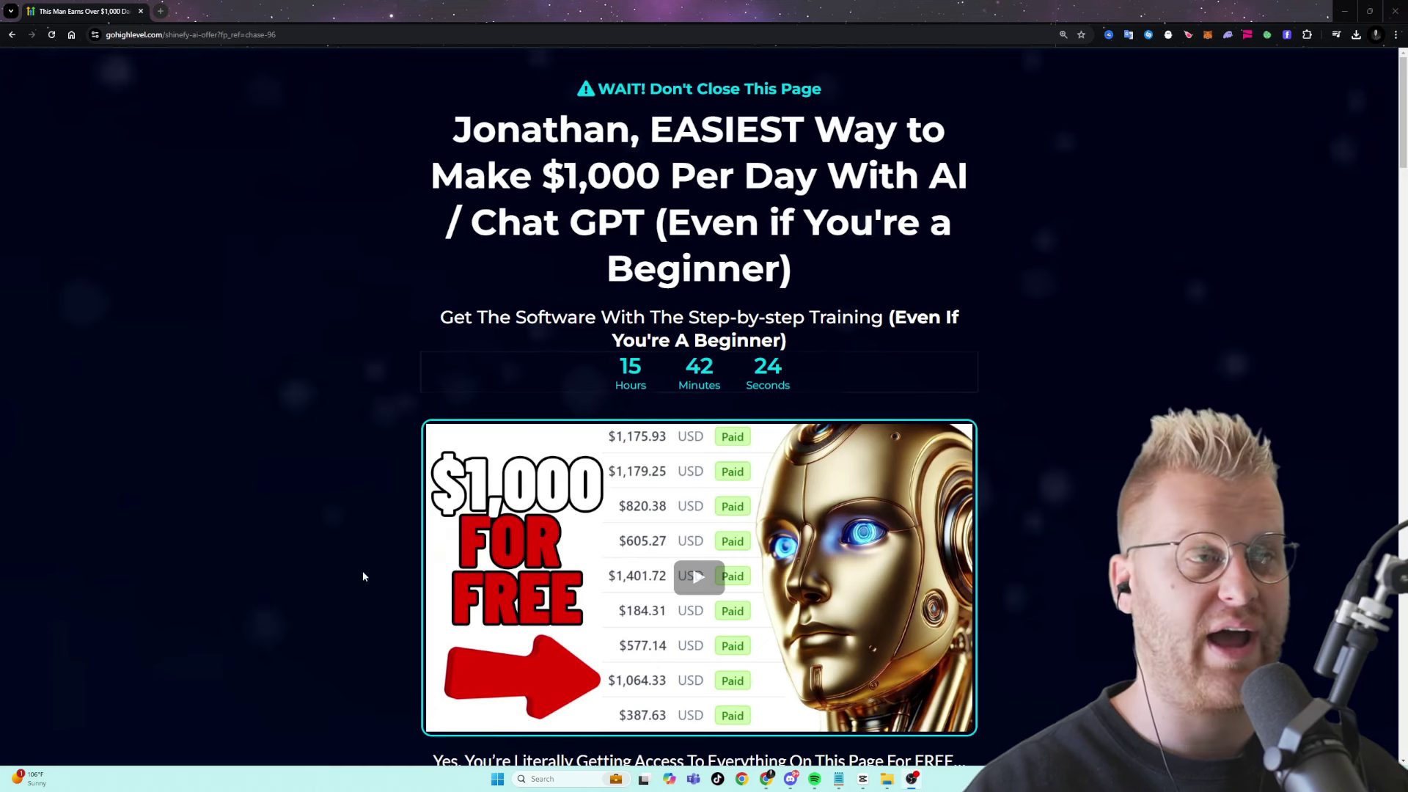
- Load shinefy.com in a new tab and scroll through the site
{"action": "scroll", "coordinate": [638, 677], "scroll_direction": "down", "scroll_amount": 2}
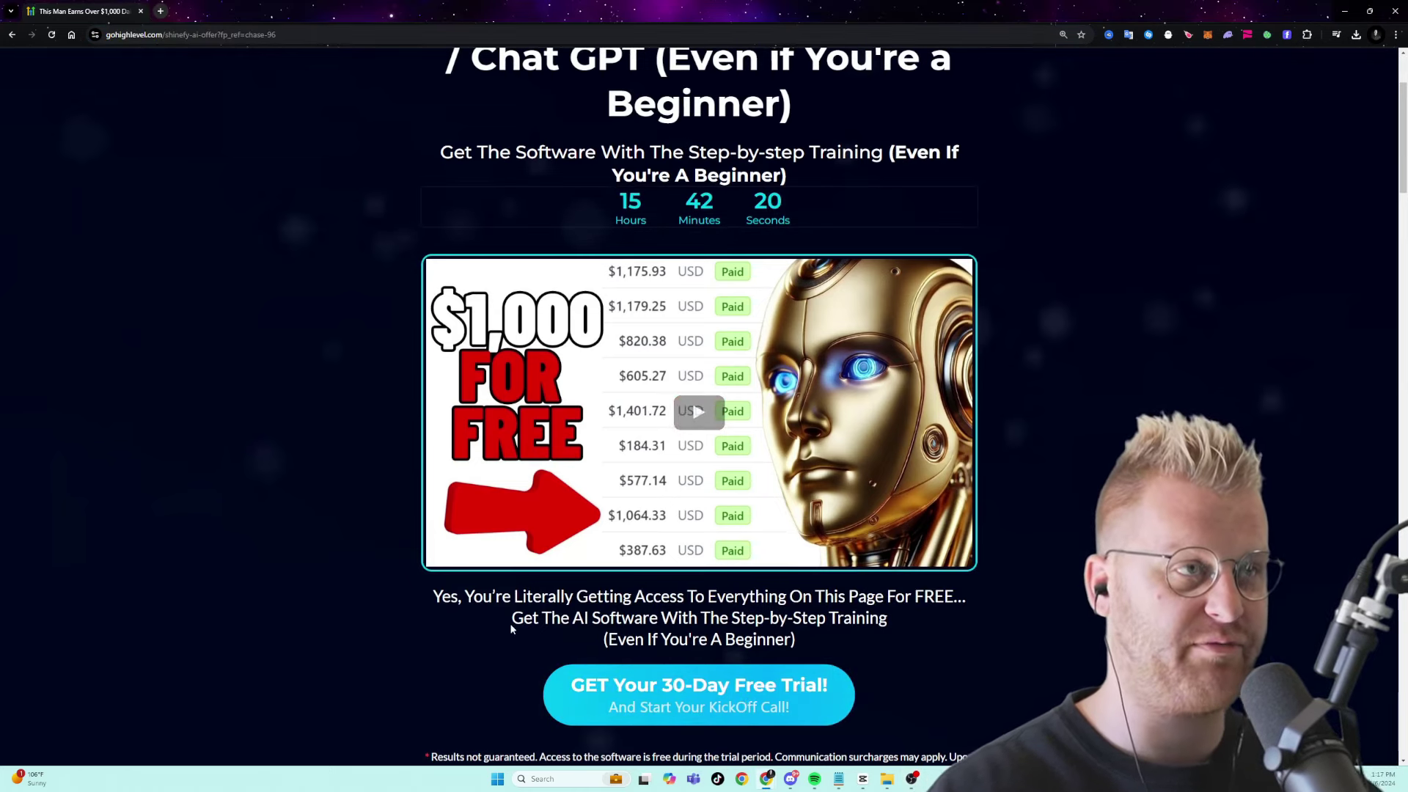
{"action": "left_click", "coordinate": [160, 11]}
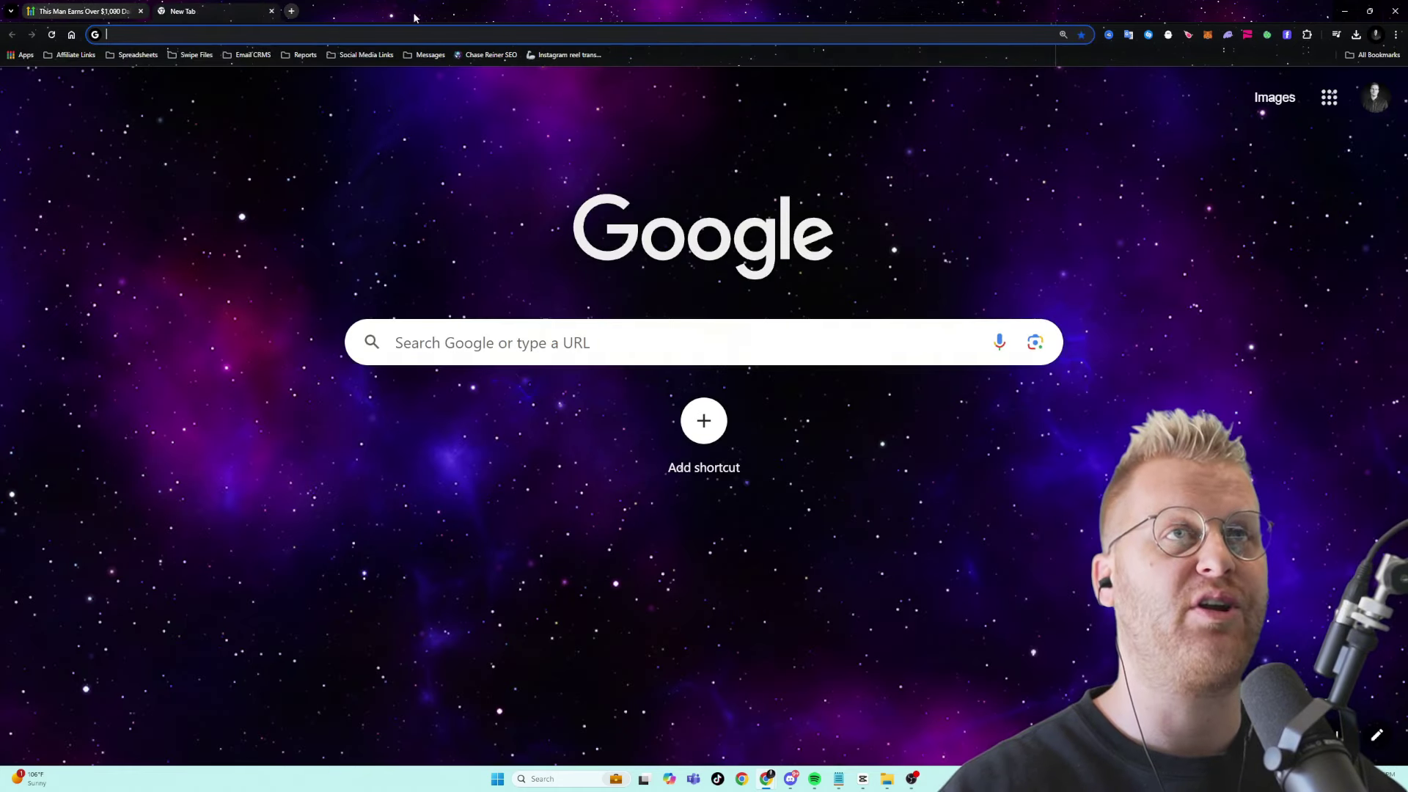
{"action": "type", "text": "shinefy.com"}
{"action": "key", "text": "Return"}
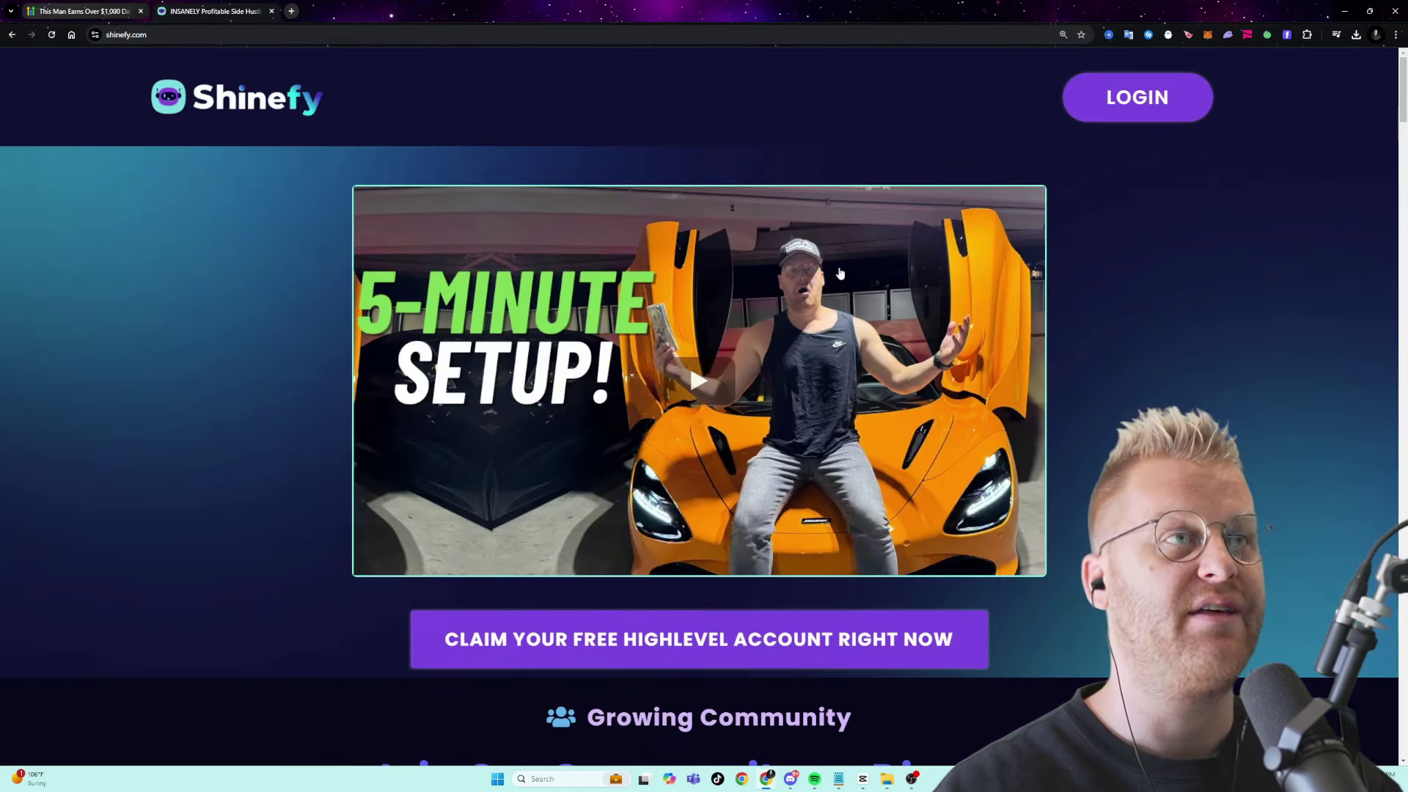
{"action": "scroll", "coordinate": [812, 493], "scroll_direction": "down", "scroll_amount": 10}
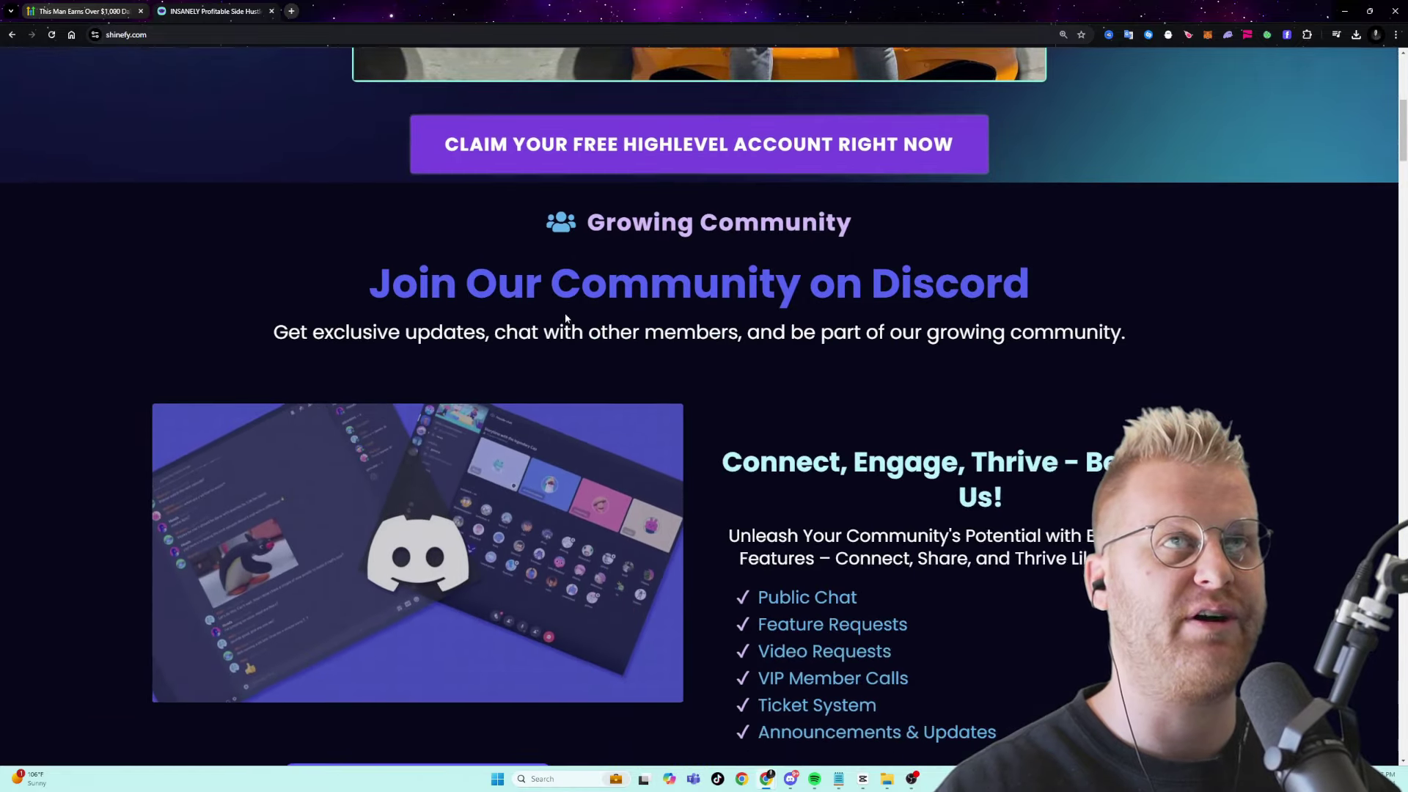
{"action": "scroll", "coordinate": [548, 326], "scroll_direction": "down", "scroll_amount": 15}
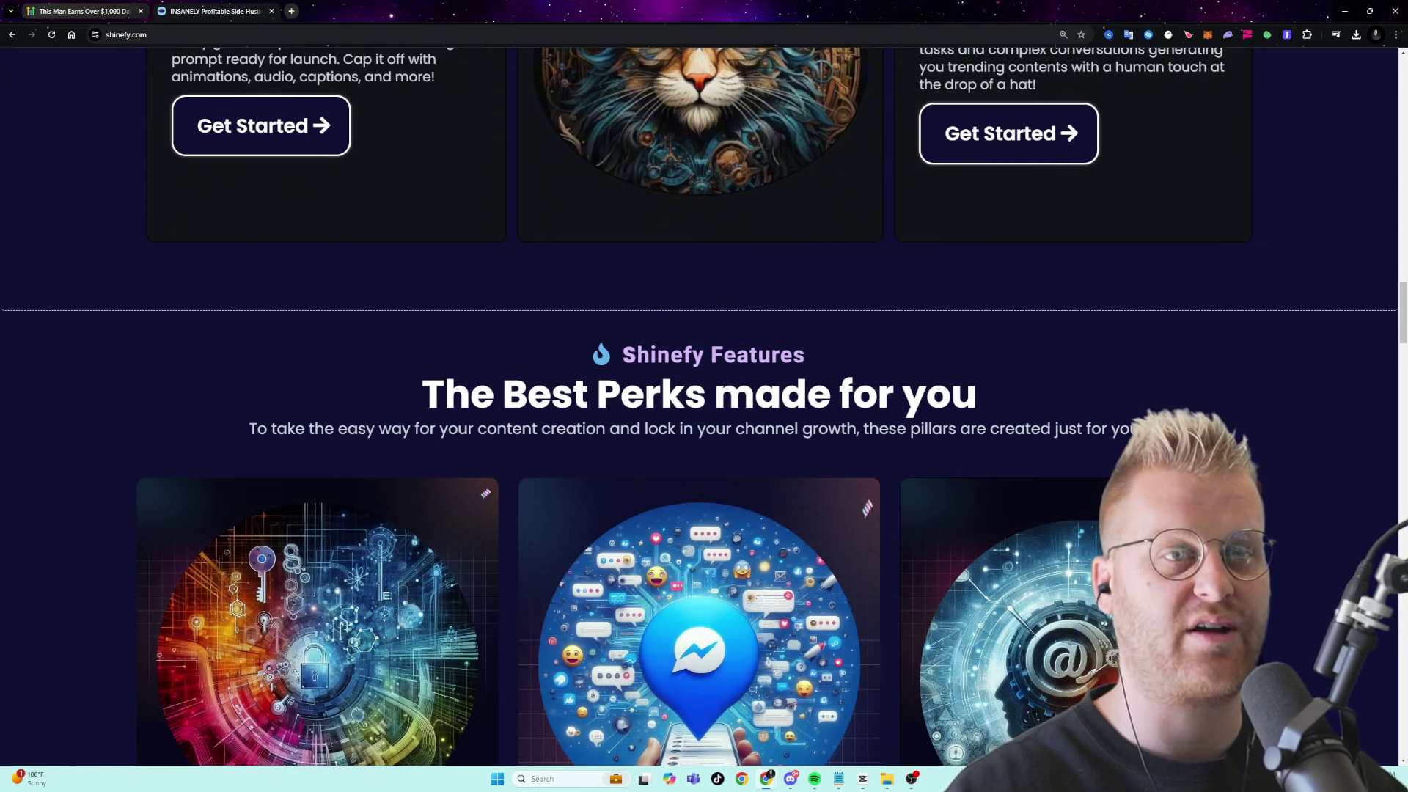
- Open the Affiliates - MPP bookmark, highlight the 16658.82 USD balance, then open the Daily Checklist lesson
{"action": "key", "text": "ctrl+t"}
{"action": "left_click", "coordinate": [71, 54]}
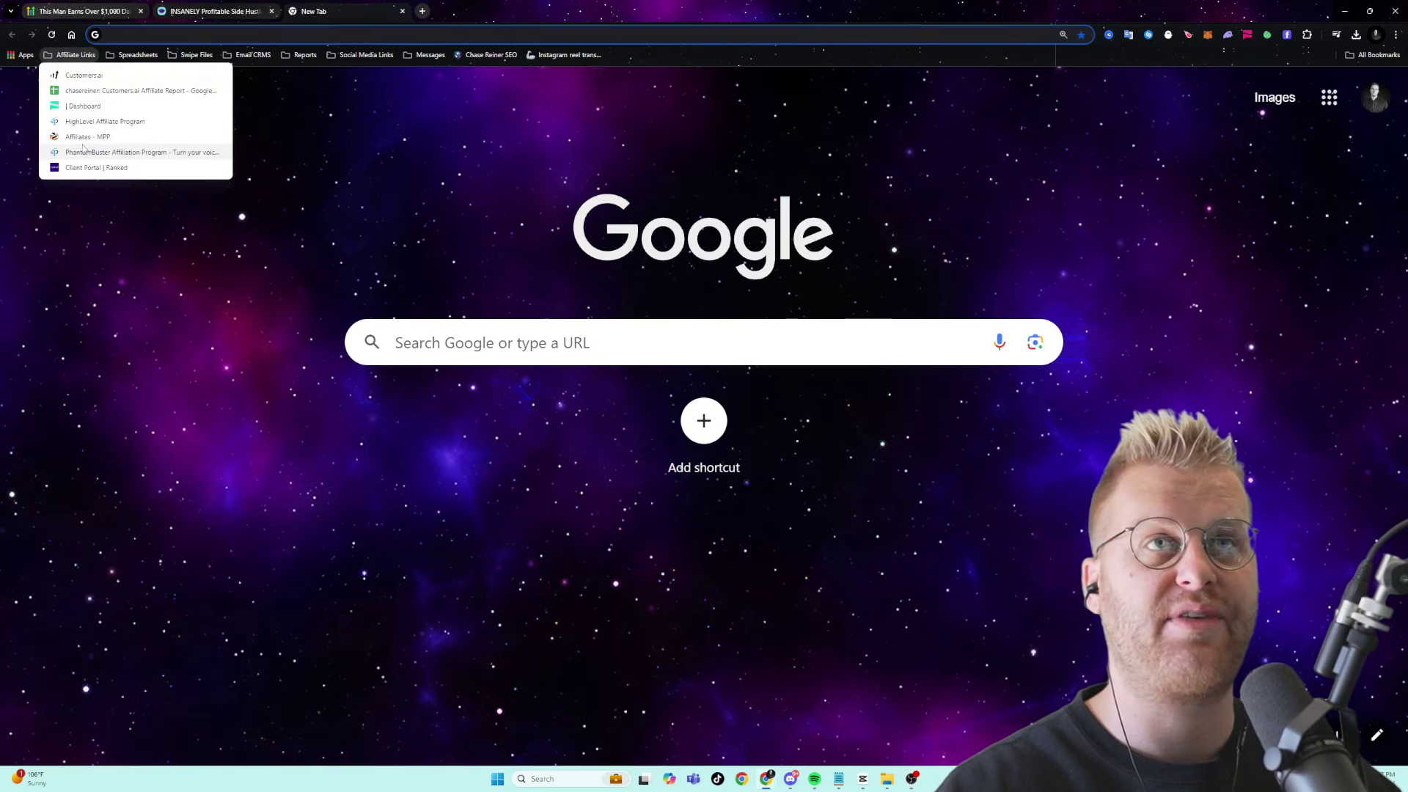
{"action": "left_click", "coordinate": [88, 138]}
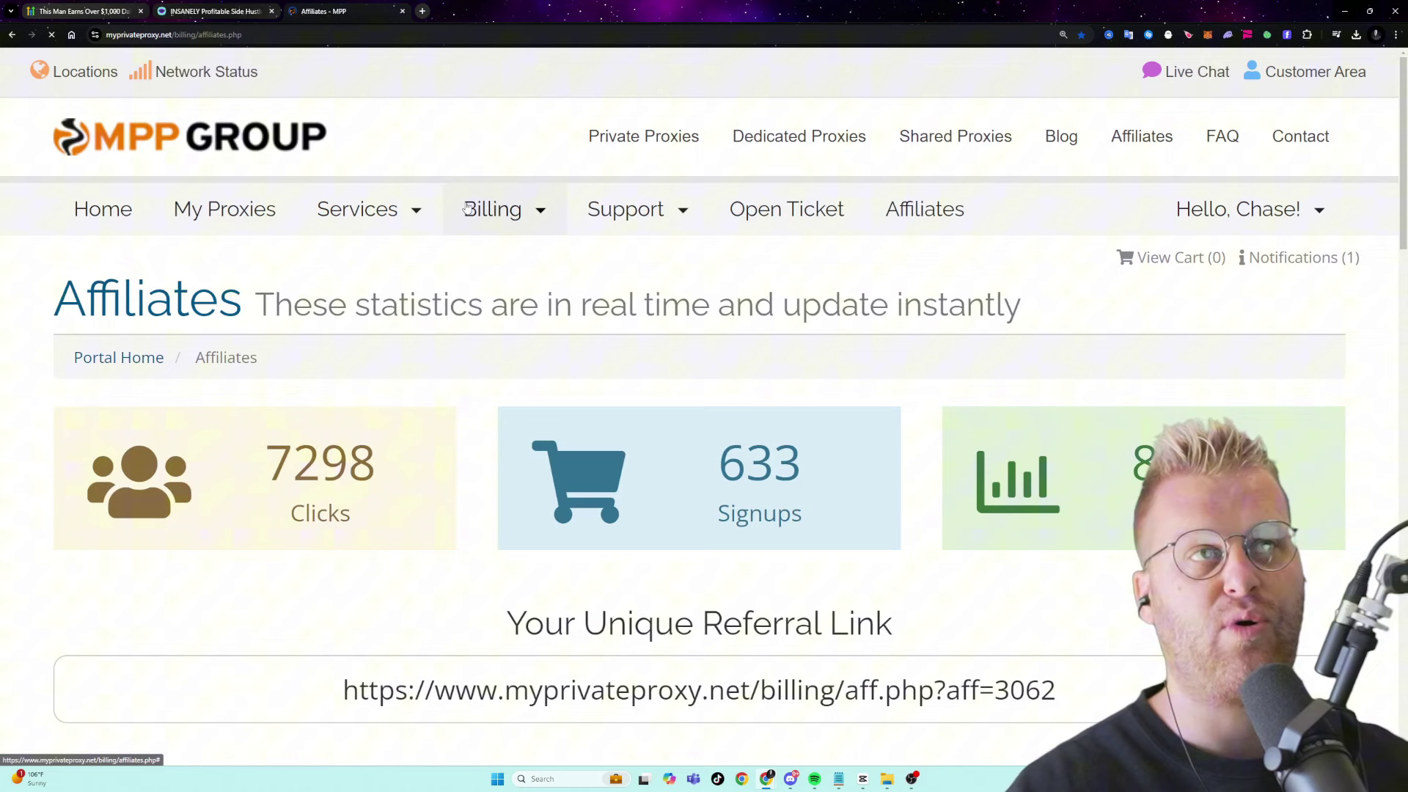
{"action": "scroll", "coordinate": [690, 407], "scroll_direction": "down", "scroll_amount": 3}
{"action": "scroll", "coordinate": [749, 427], "scroll_direction": "down", "scroll_amount": 1}
{"action": "left_click_drag", "start_coordinate": [1015, 631], "coordinate": [999, 632]}
{"action": "left_click", "coordinate": [873, 632]}
{"action": "left_click", "coordinate": [871, 699]}
{"action": "scroll", "coordinate": [711, 514], "scroll_direction": "up", "scroll_amount": 3}
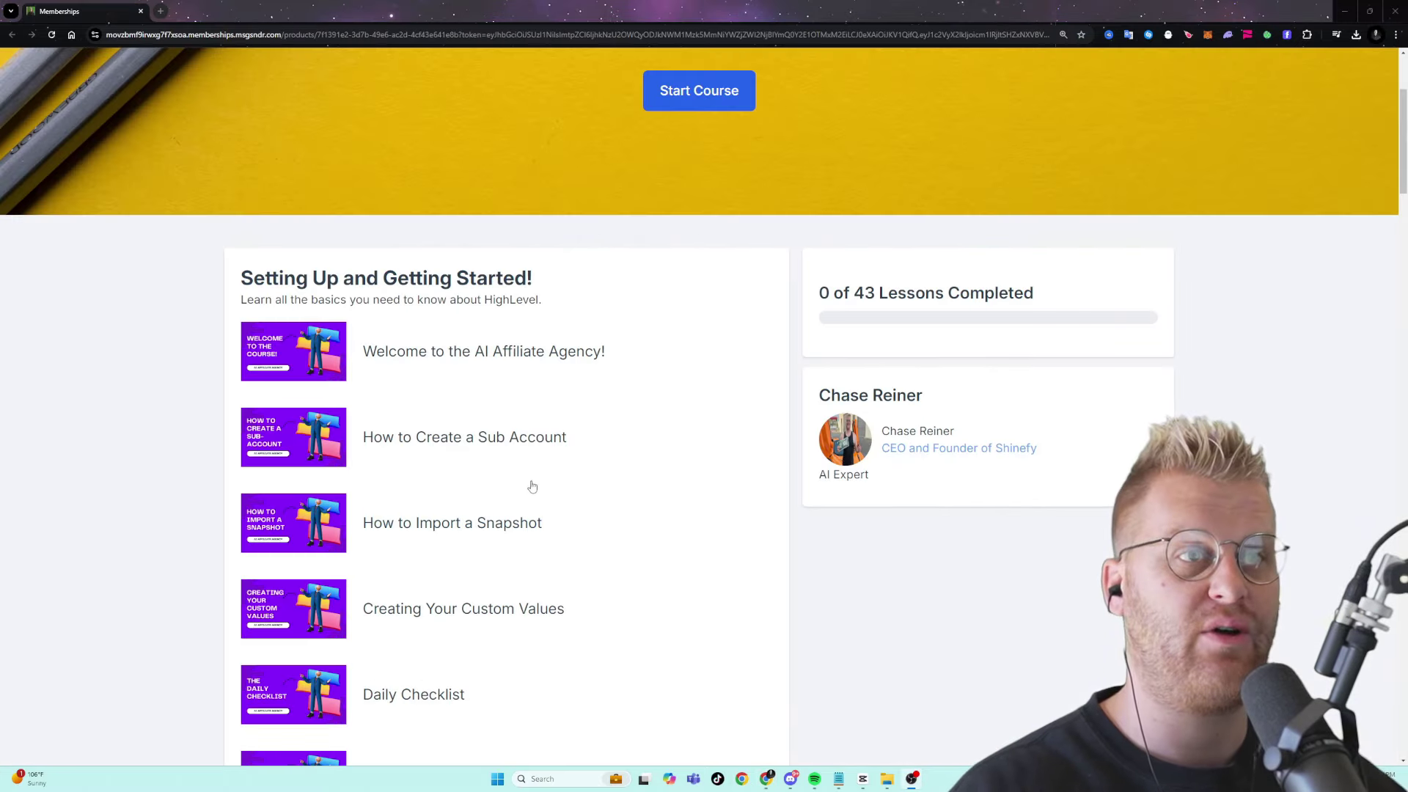
{"action": "scroll", "coordinate": [532, 487], "scroll_direction": "down", "scroll_amount": 2}
{"action": "left_click", "coordinate": [410, 583]}
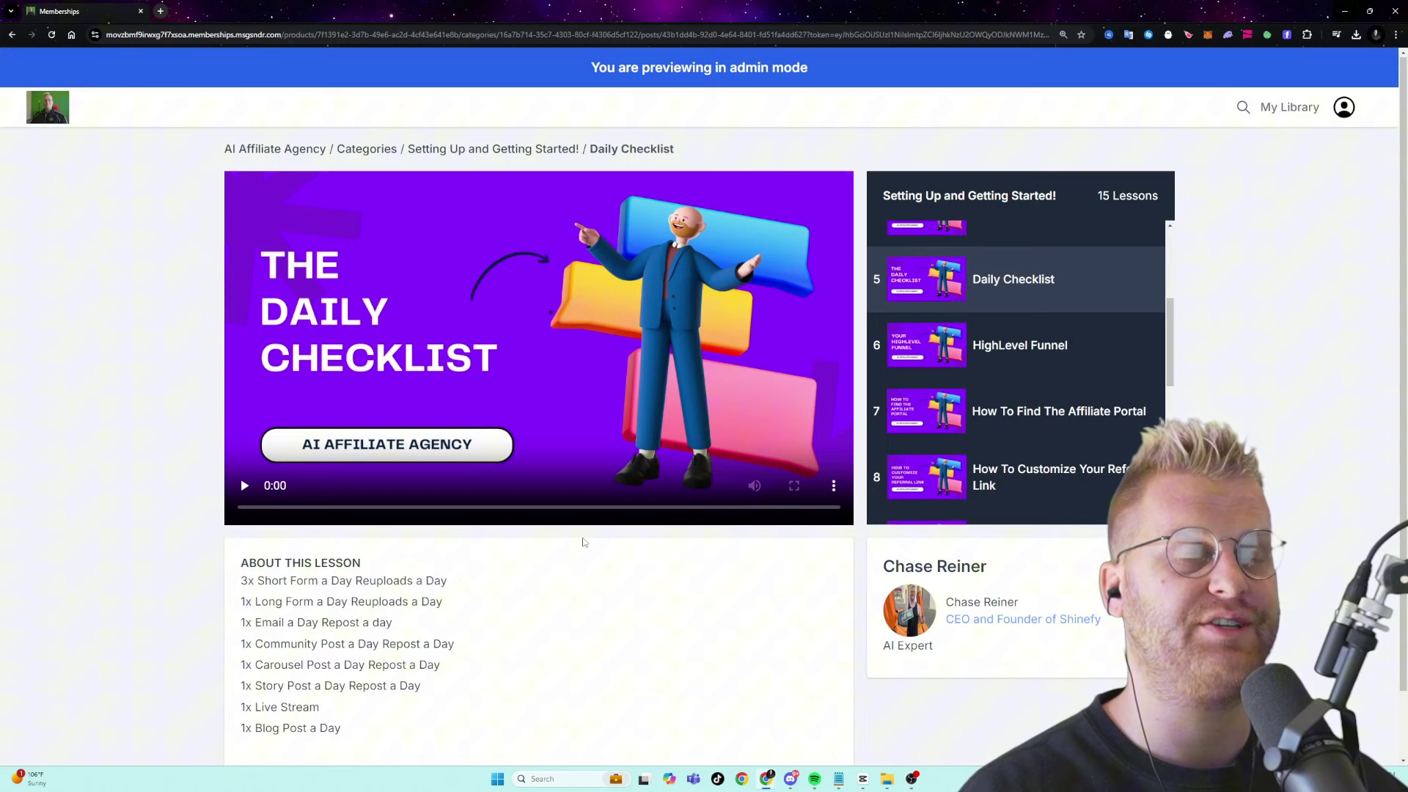
{"action": "scroll", "coordinate": [407, 490], "scroll_direction": "down", "scroll_amount": 1}
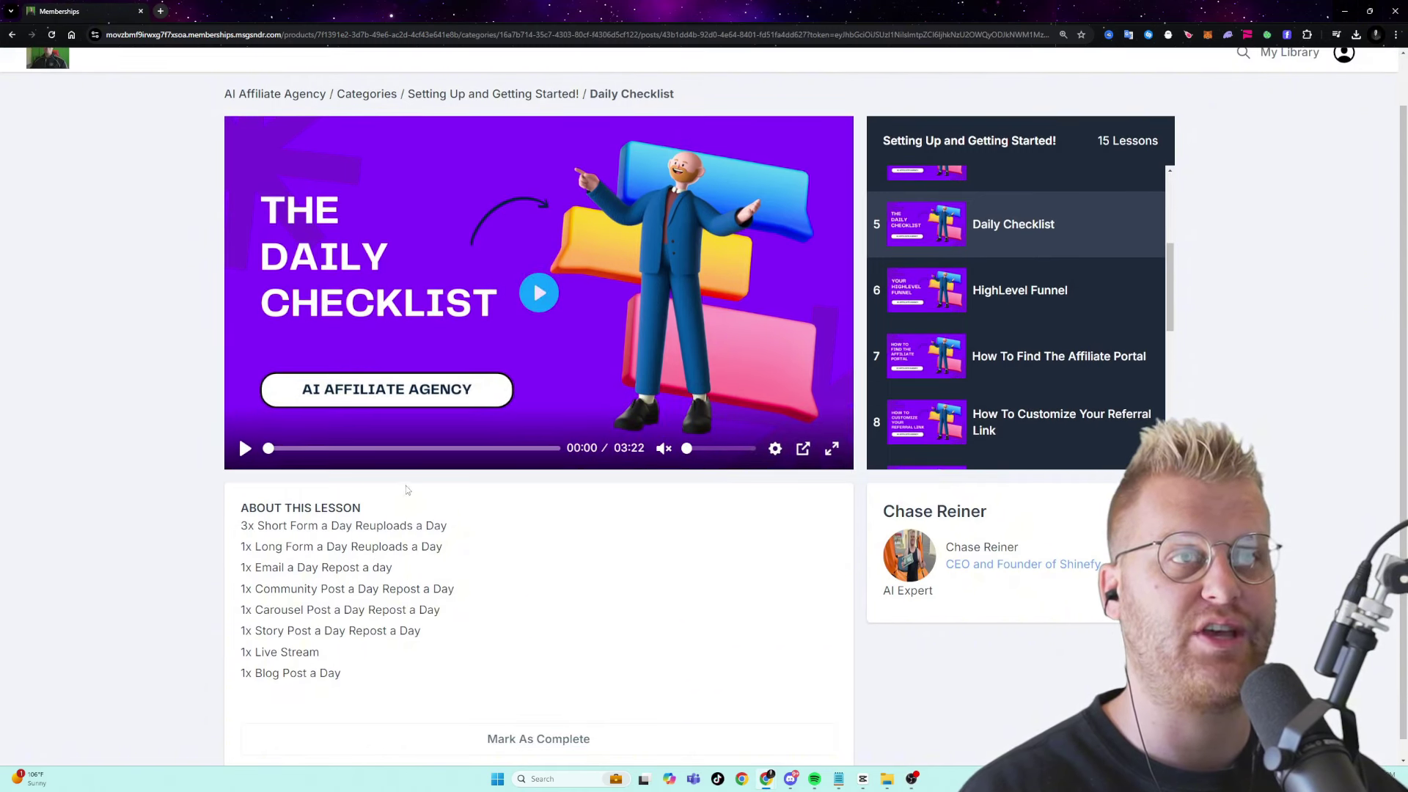
{"action": "left_click", "coordinate": [244, 447]}
{"action": "left_click_drag", "start_coordinate": [242, 526], "coordinate": [449, 540]}
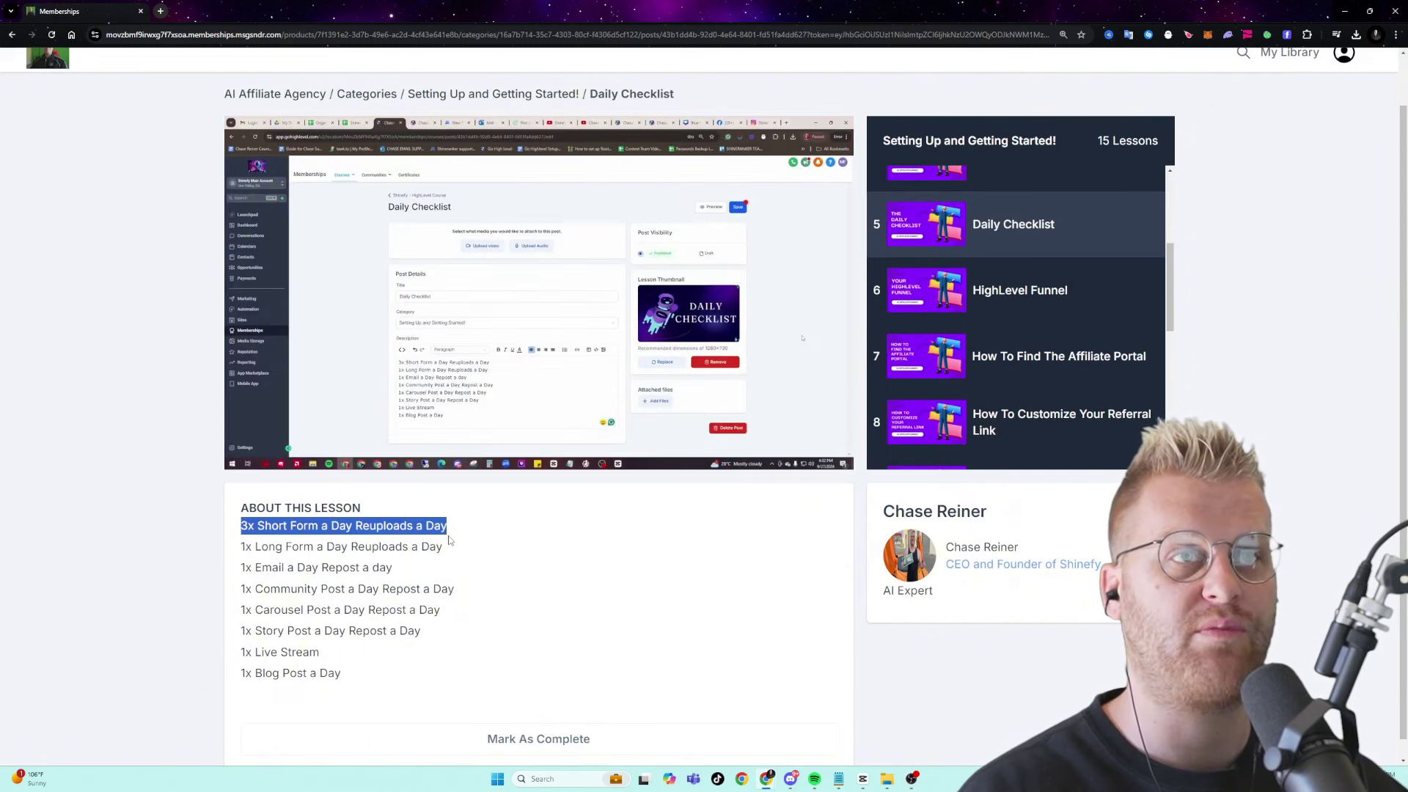
{"action": "left_click", "coordinate": [449, 539]}
{"action": "double_click", "coordinate": [434, 528]}
{"action": "triple_click", "coordinate": [378, 571]}
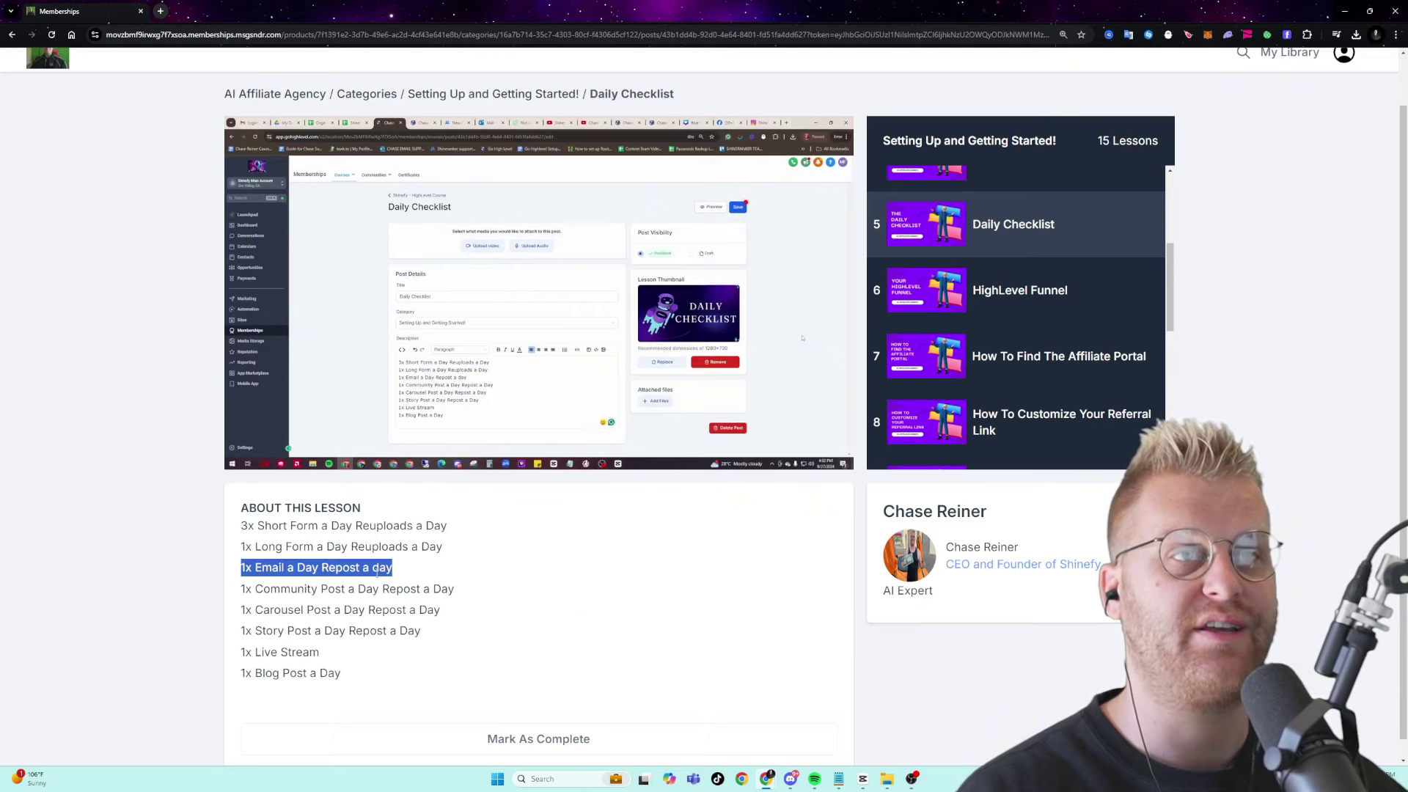
{"action": "left_click", "coordinate": [377, 572]}
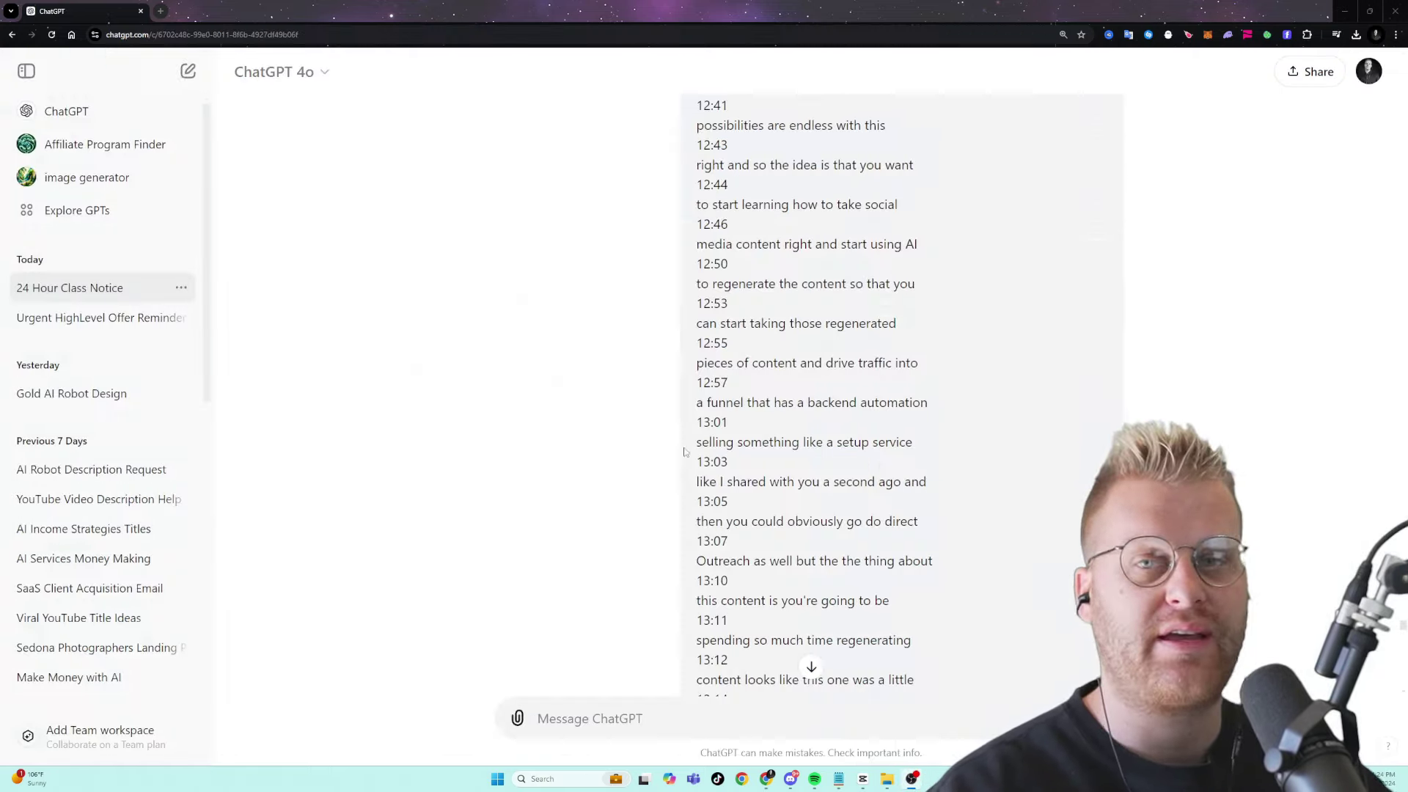
- Scroll back up through the pasted transcript and down to the end of ChatGPT's reply
{"action": "scroll", "coordinate": [807, 396], "scroll_direction": "up", "scroll_amount": 8}
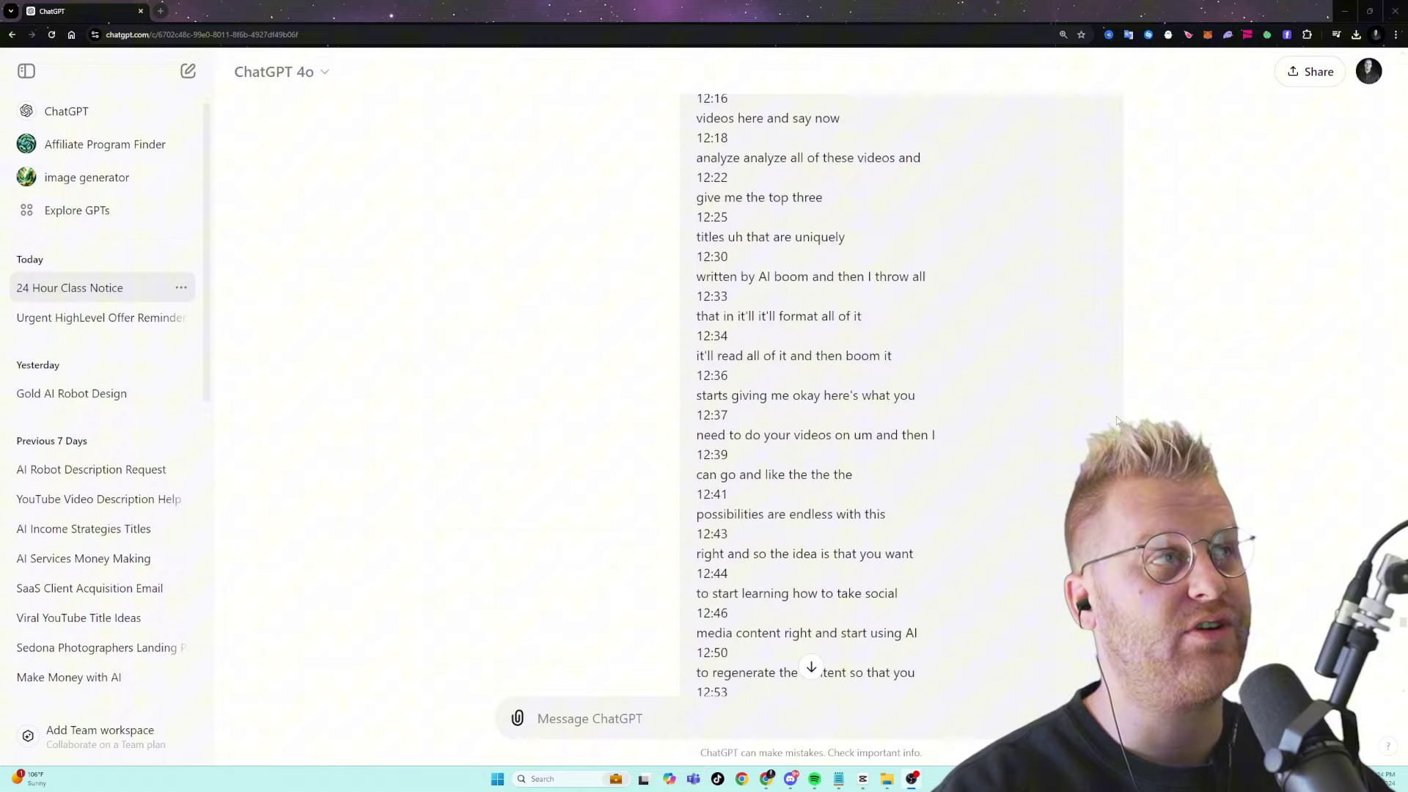
{"action": "scroll", "coordinate": [1404, 627], "scroll_direction": "up", "scroll_amount": 6}
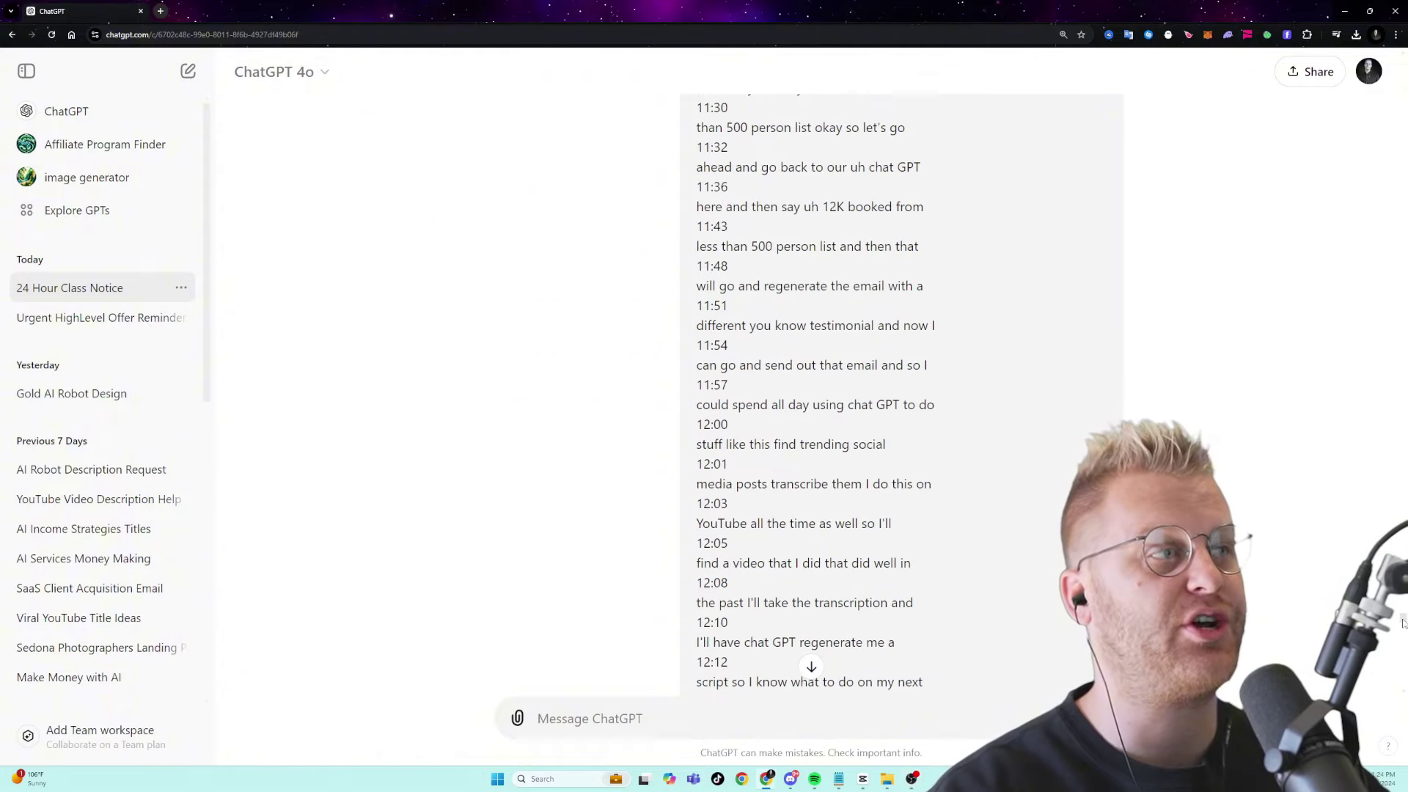
{"action": "scroll", "coordinate": [1403, 623], "scroll_direction": "up", "scroll_amount": 20}
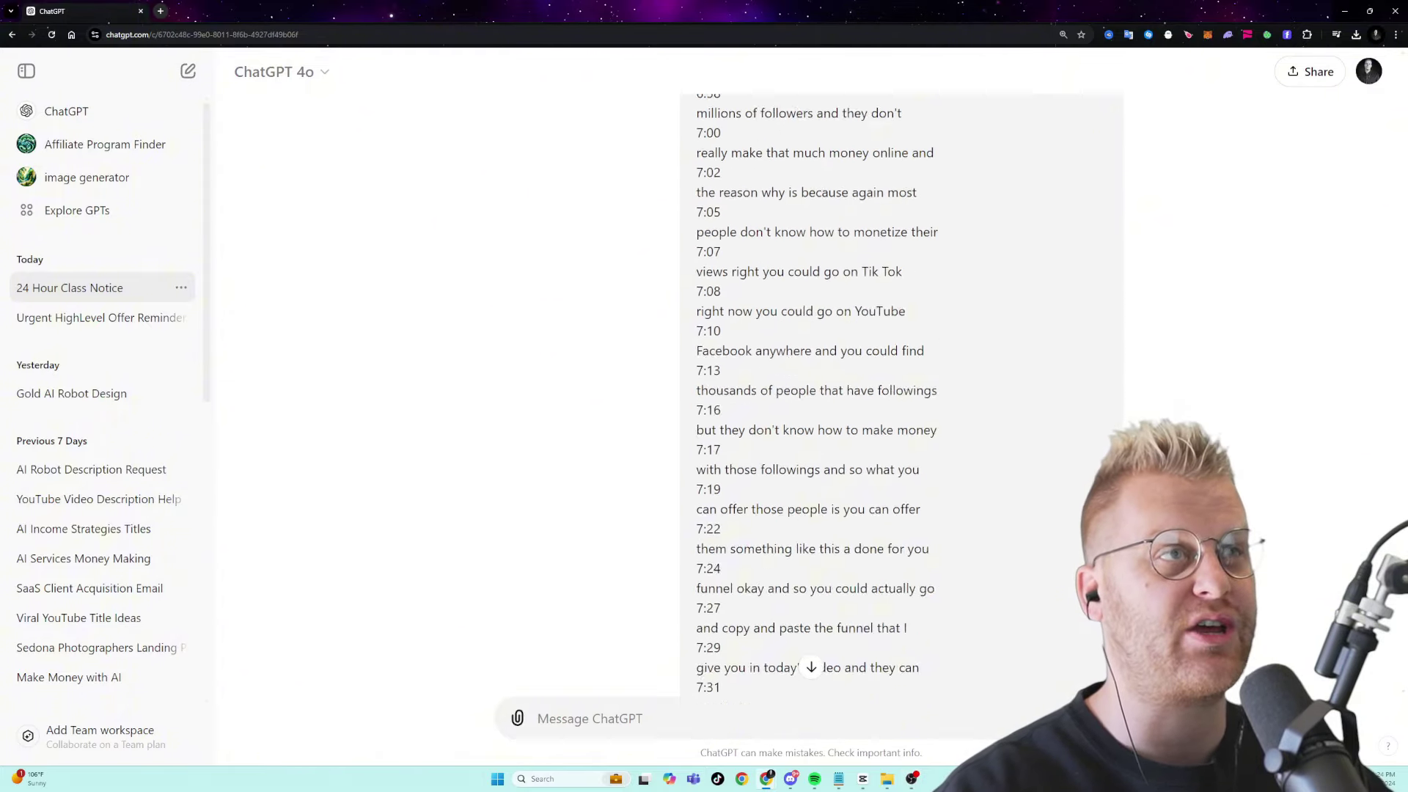
{"action": "scroll", "coordinate": [1393, 697], "scroll_direction": "down", "scroll_amount": 20}
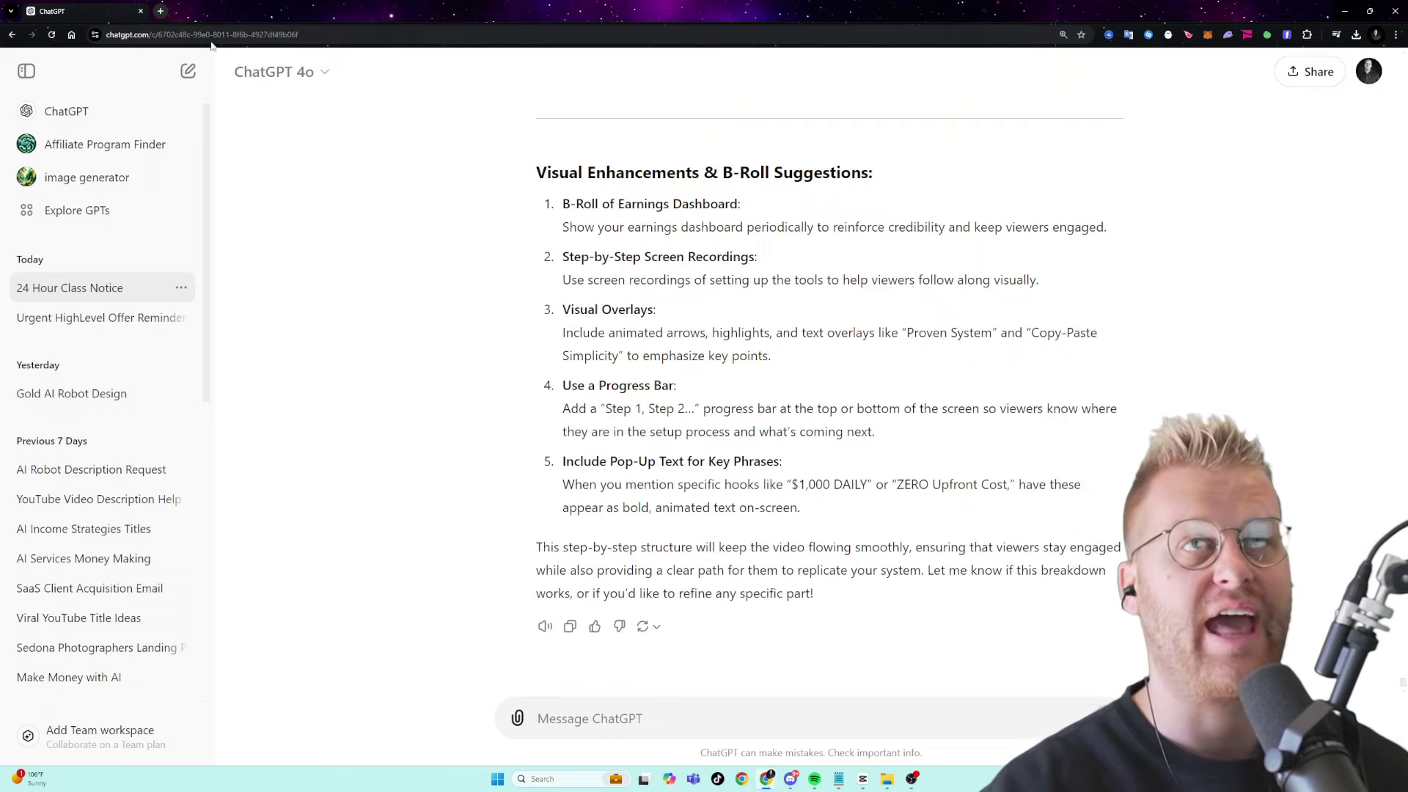
- Load the copied YouTube video link in a new tab and pause it
{"action": "left_click", "coordinate": [162, 11]}
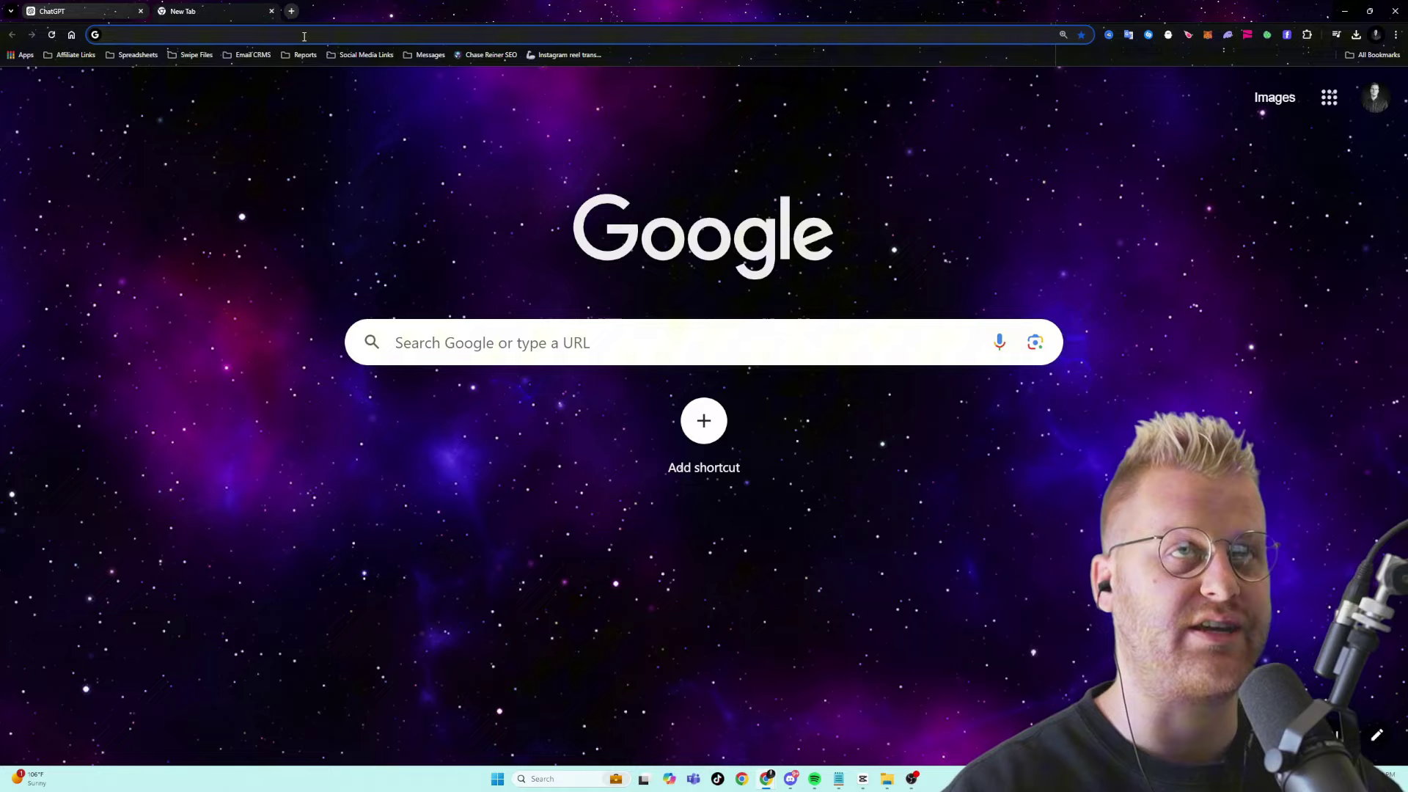
{"action": "type", "text": "https://youtu.be/o4HKPaYaeUQ"}
{"action": "key", "text": "Return"}
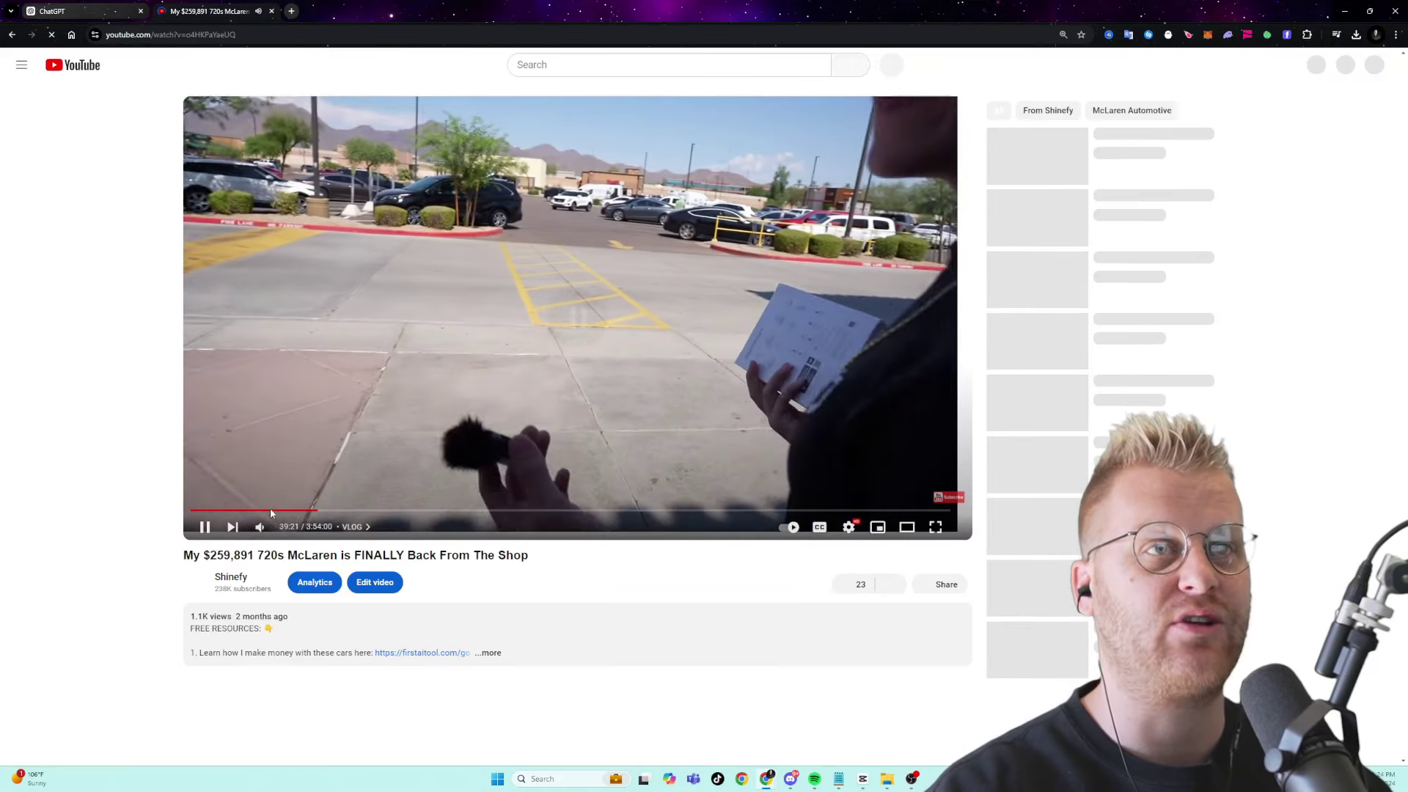
{"action": "left_click", "coordinate": [270, 508]}
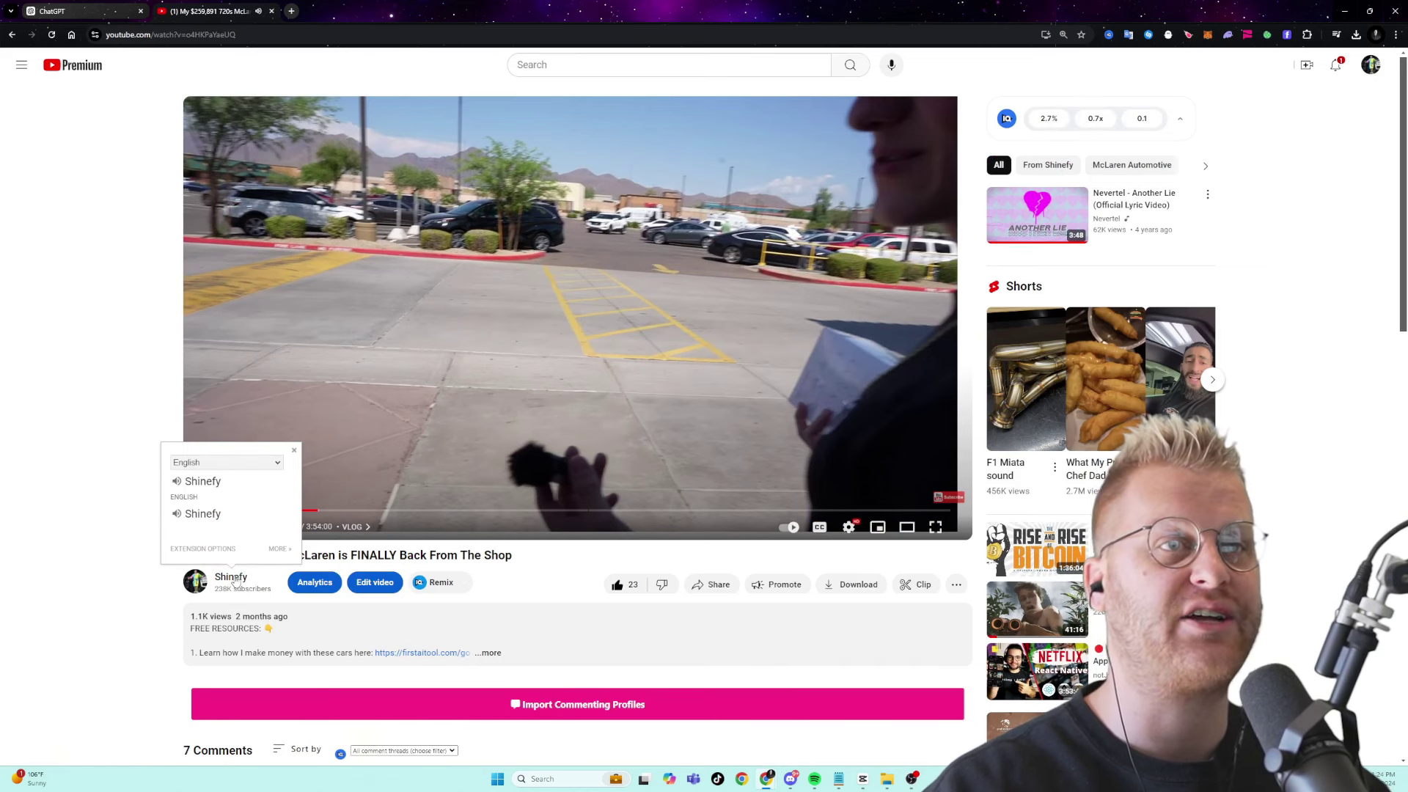
- Open the Shinefy channel's Videos list and select the whole page
{"action": "left_click", "coordinate": [233, 577]}
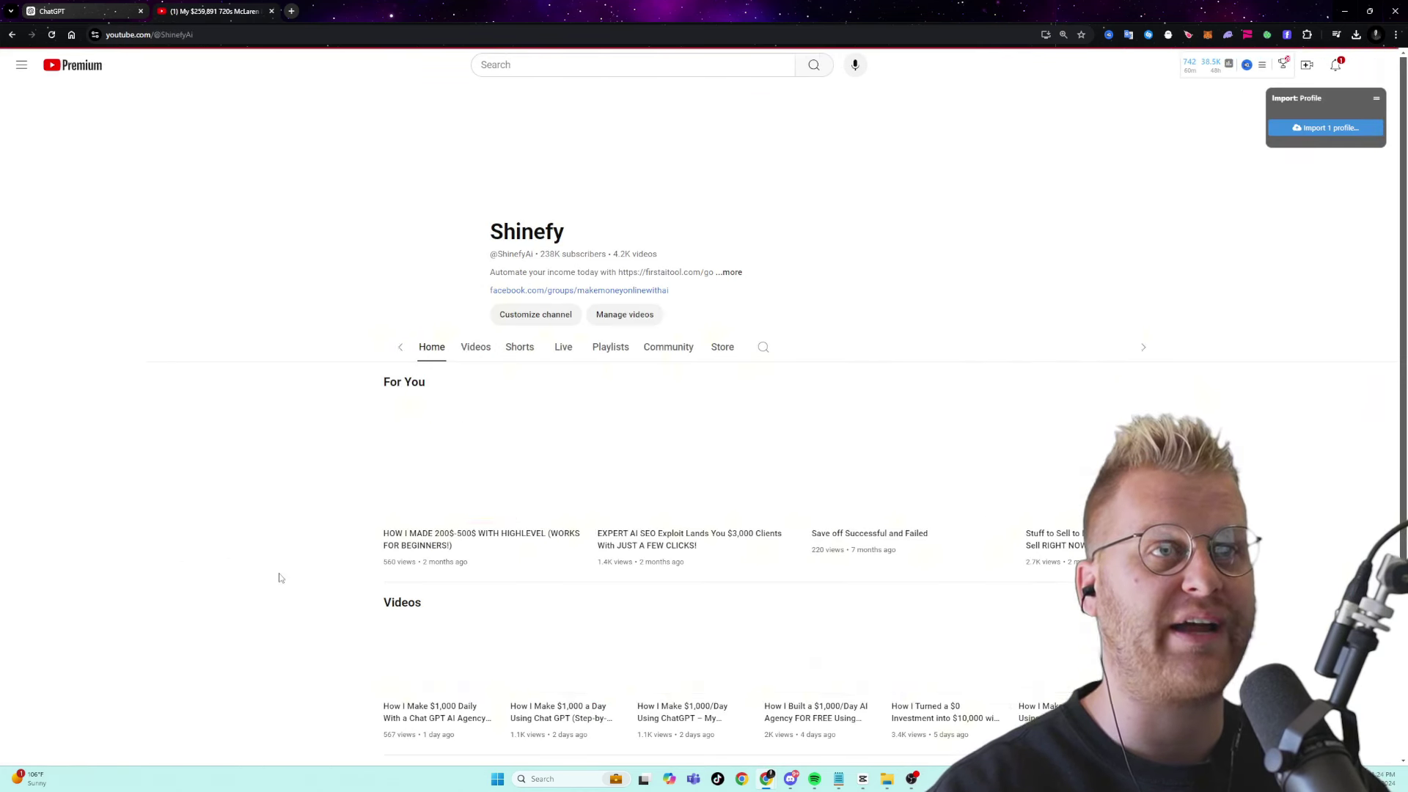
{"action": "left_click", "coordinate": [442, 347]}
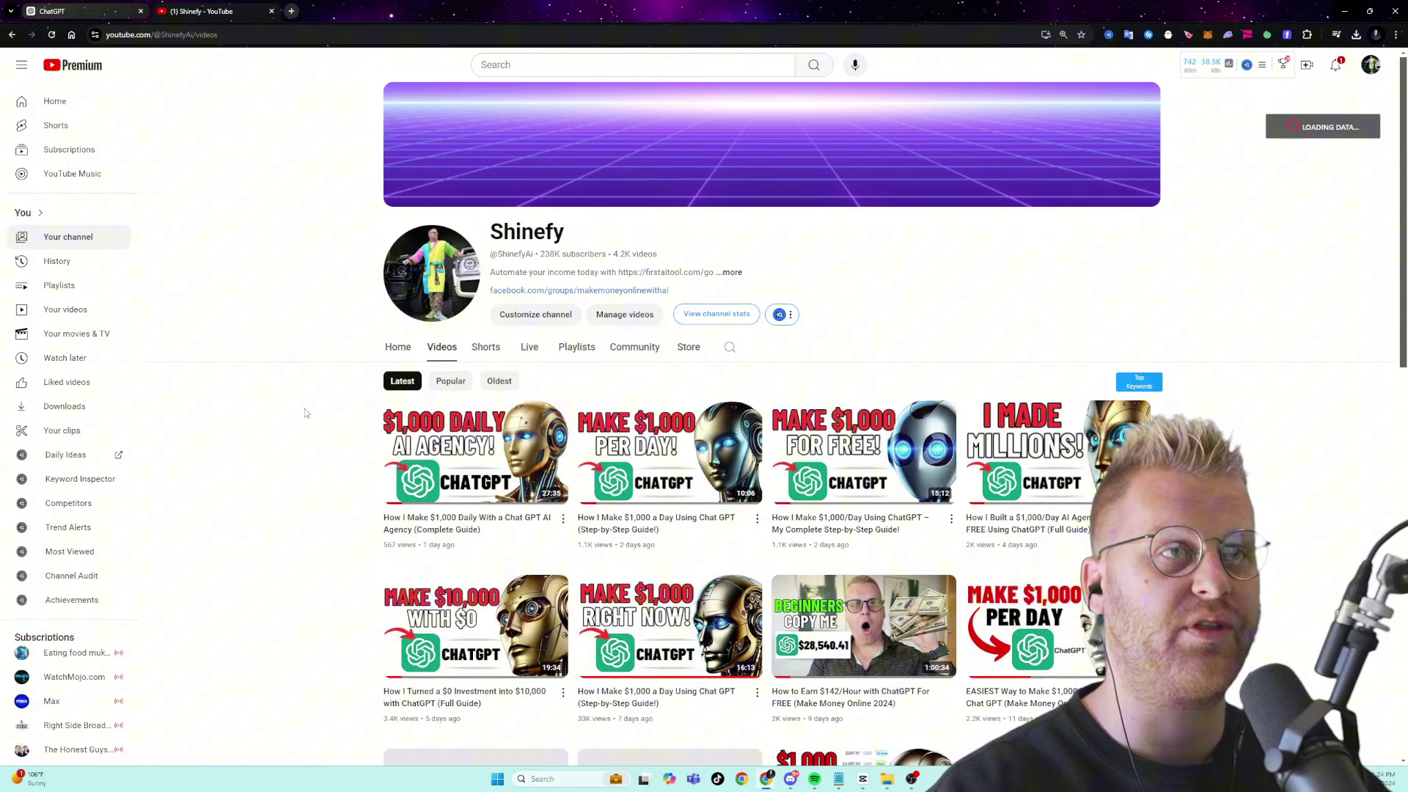
{"action": "left_click_drag", "start_coordinate": [305, 408], "coordinate": [1085, 716]}
{"action": "scroll", "coordinate": [767, 440], "scroll_direction": "down", "scroll_amount": 15}
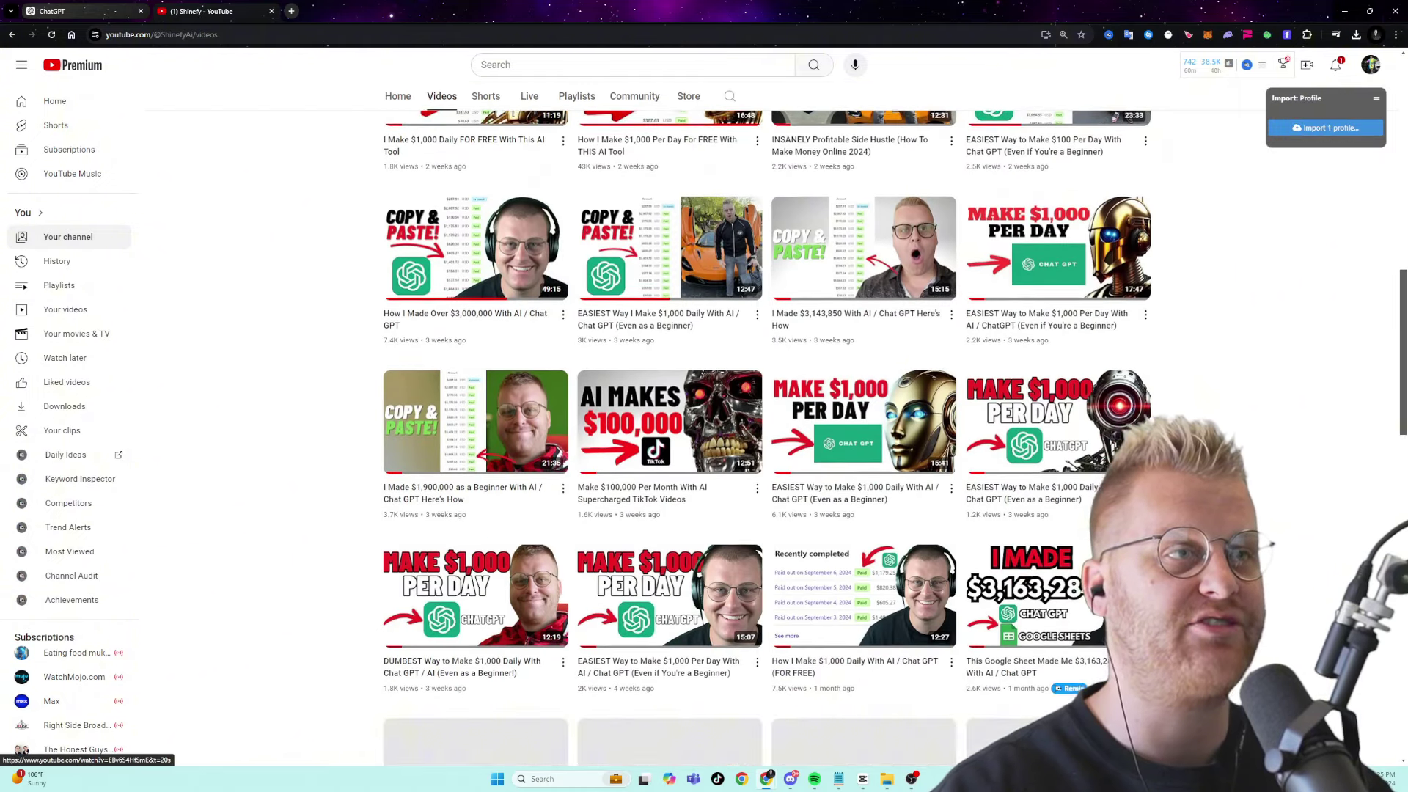
{"action": "key", "text": "ctrl+a"}
- Paste the Shinefy video data and ask ChatGPT for 10 video ideas based on performance
{"action": "key", "text": "ctrl+shift+Tab"}
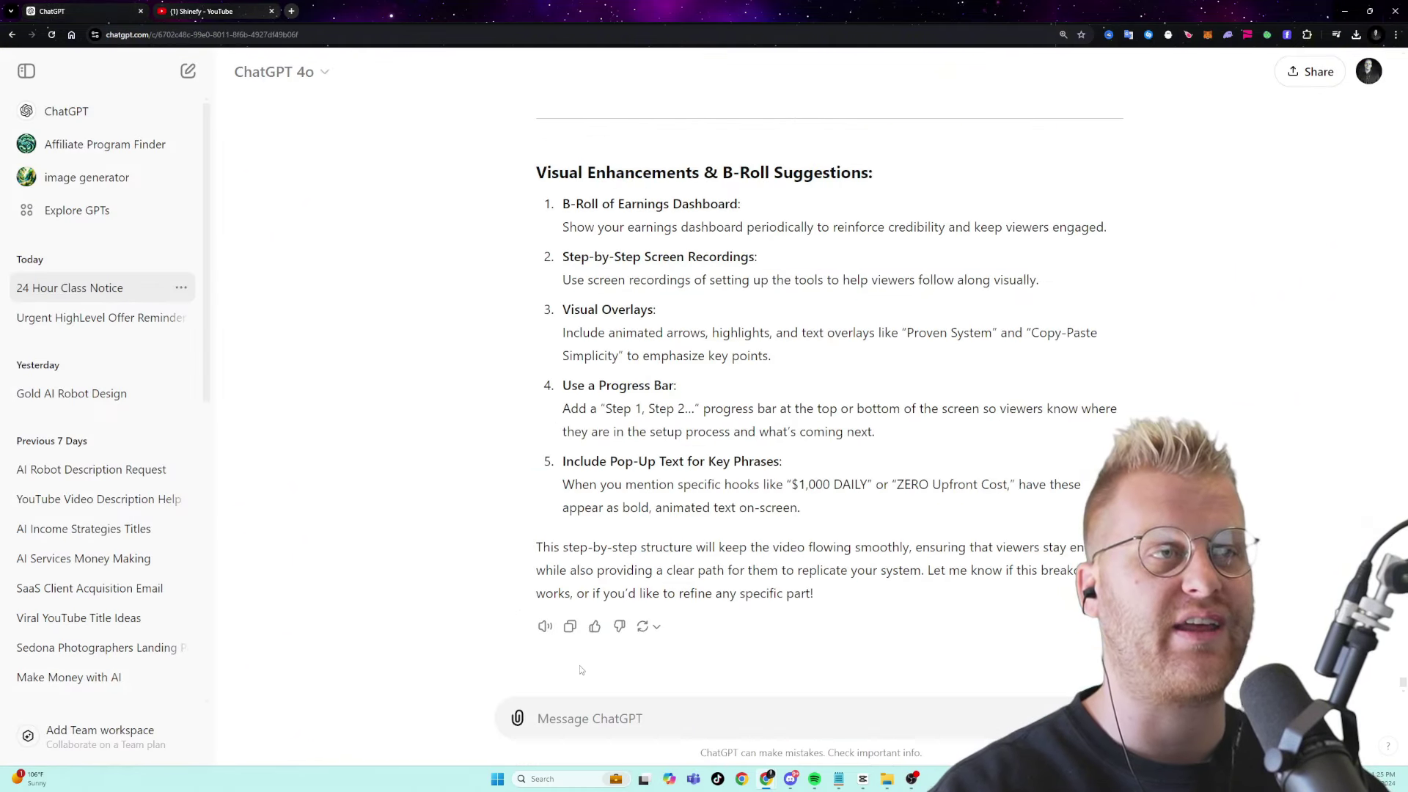
{"action": "key", "text": "ctrl+v"}
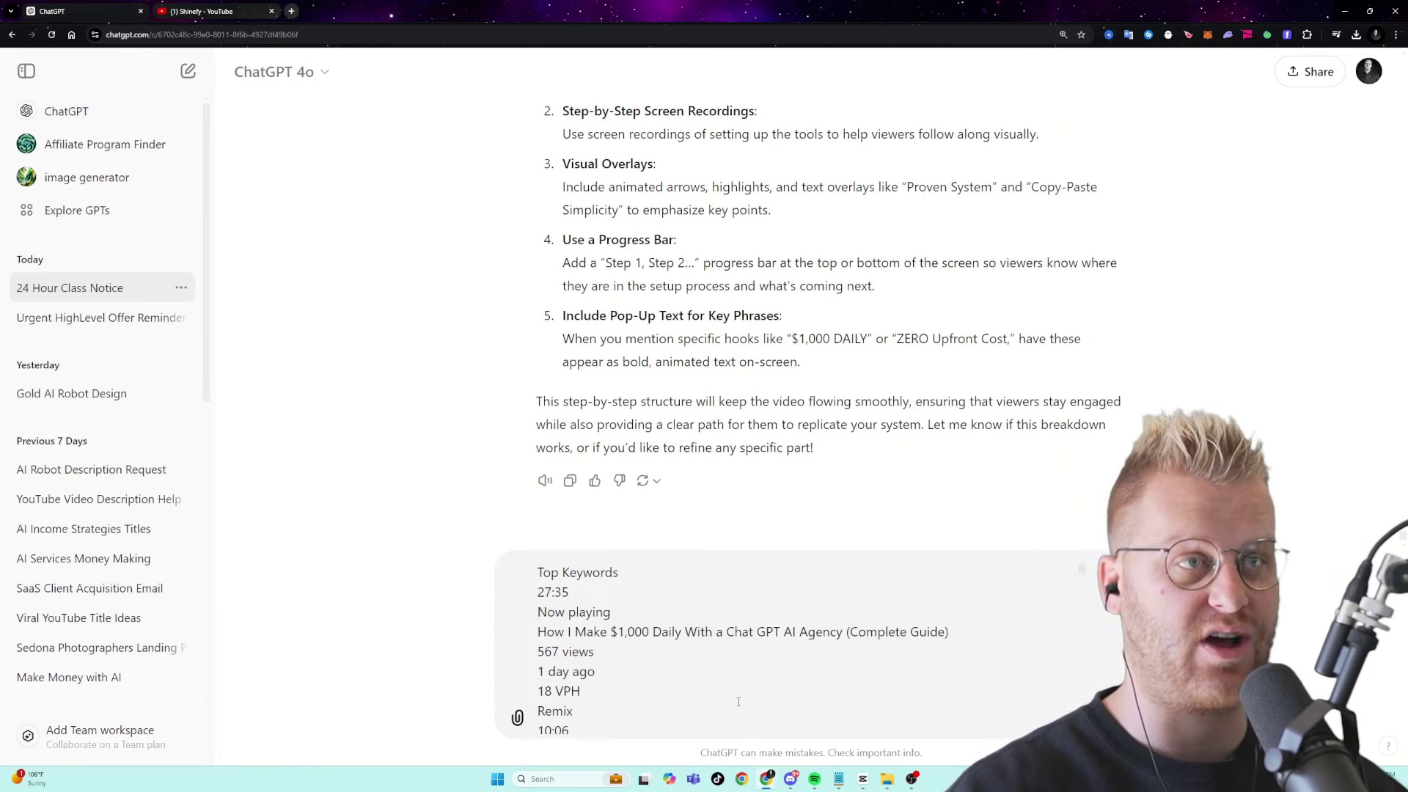
{"action": "left_click_drag", "start_coordinate": [739, 701], "coordinate": [260, 361]}
{"action": "key", "text": "Left"}
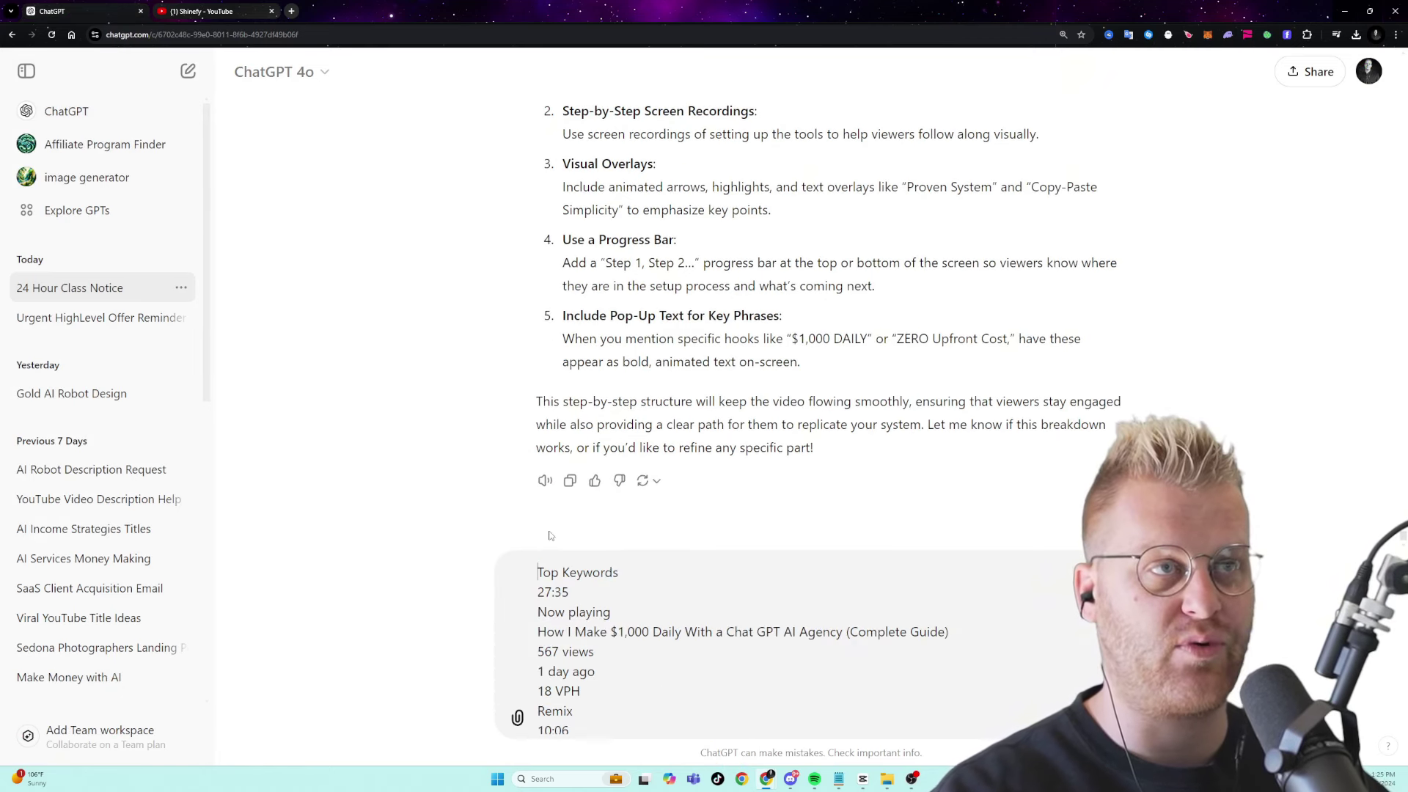
{"action": "type", "text": "analyze this data"}
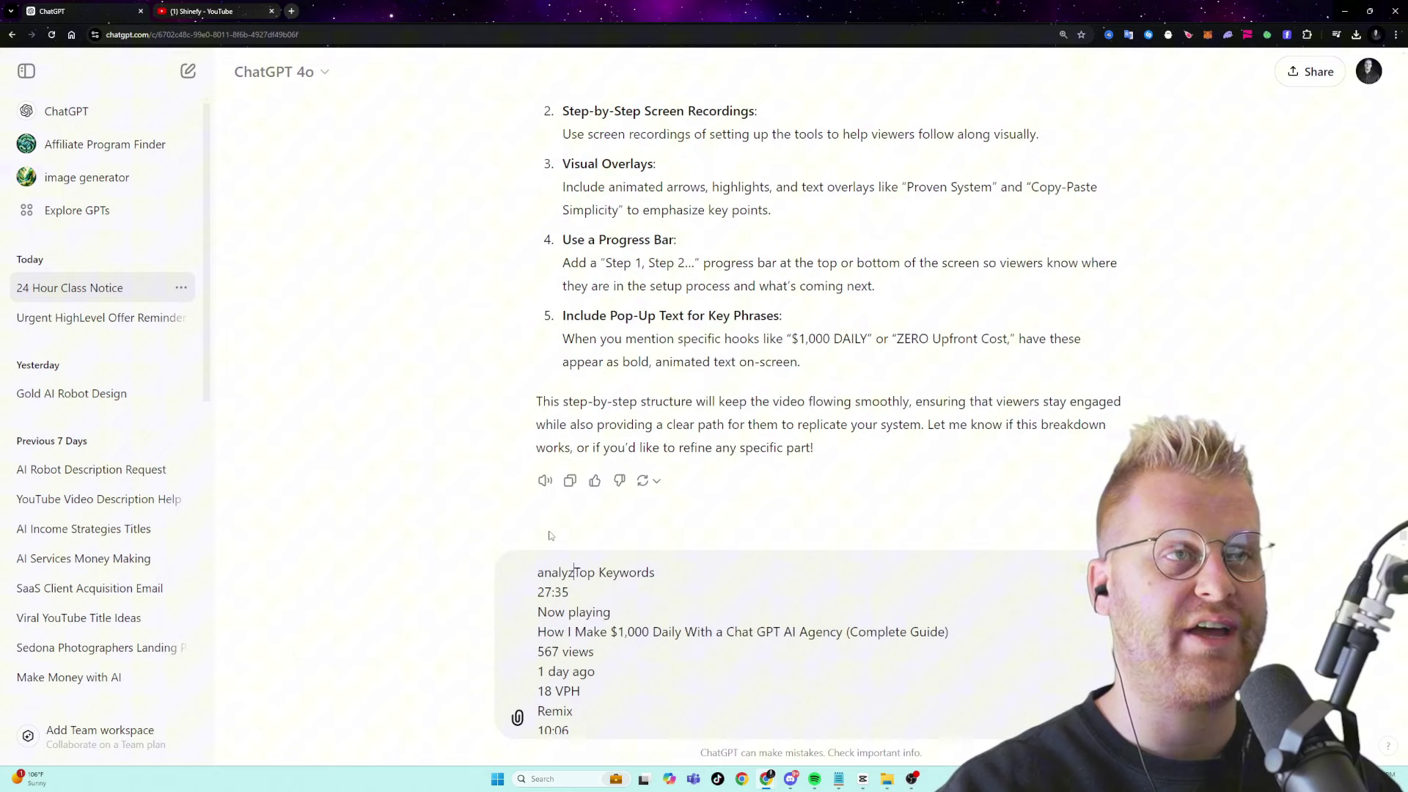
{"action": "type", "text": " and tell me "}
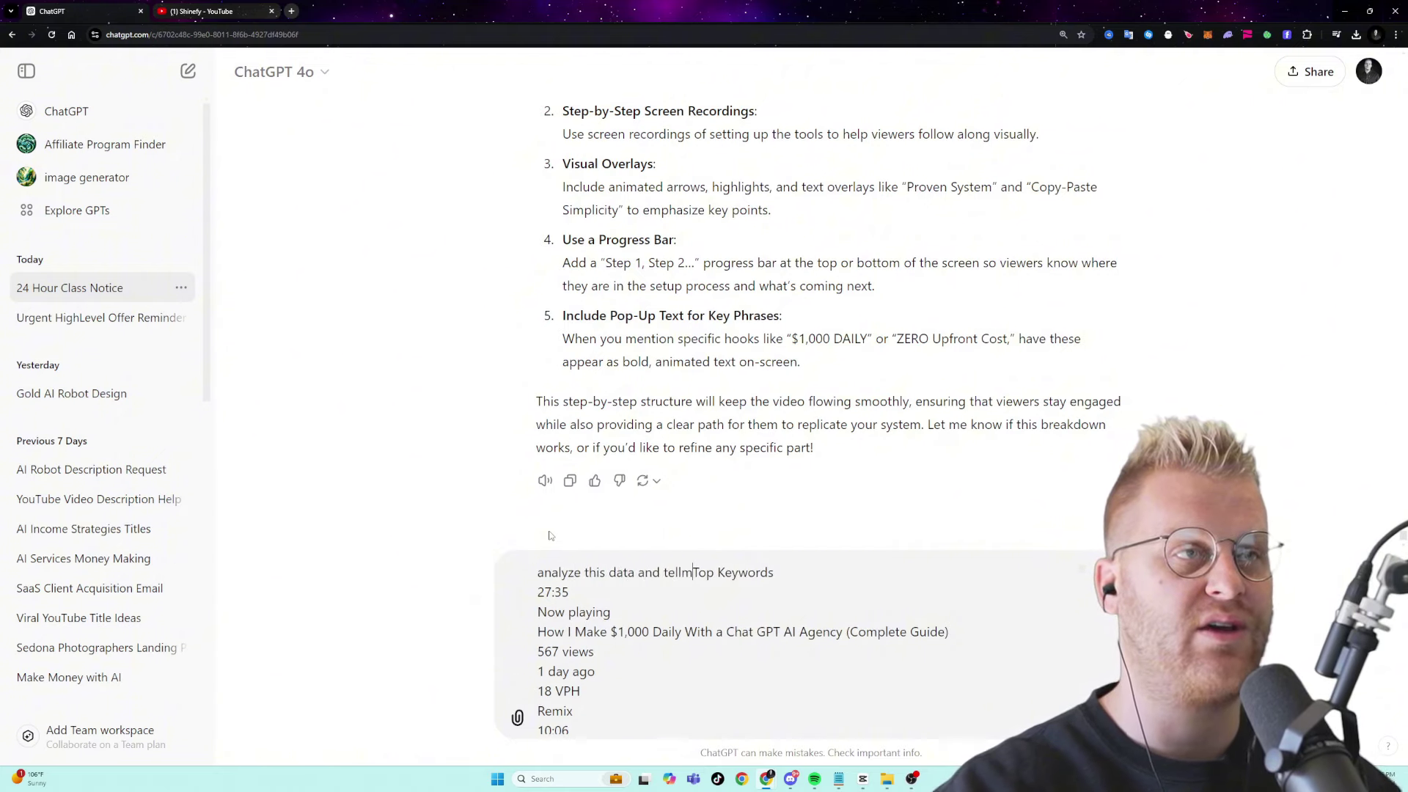
{"action": "type", "text": "10 ideas for videos "}
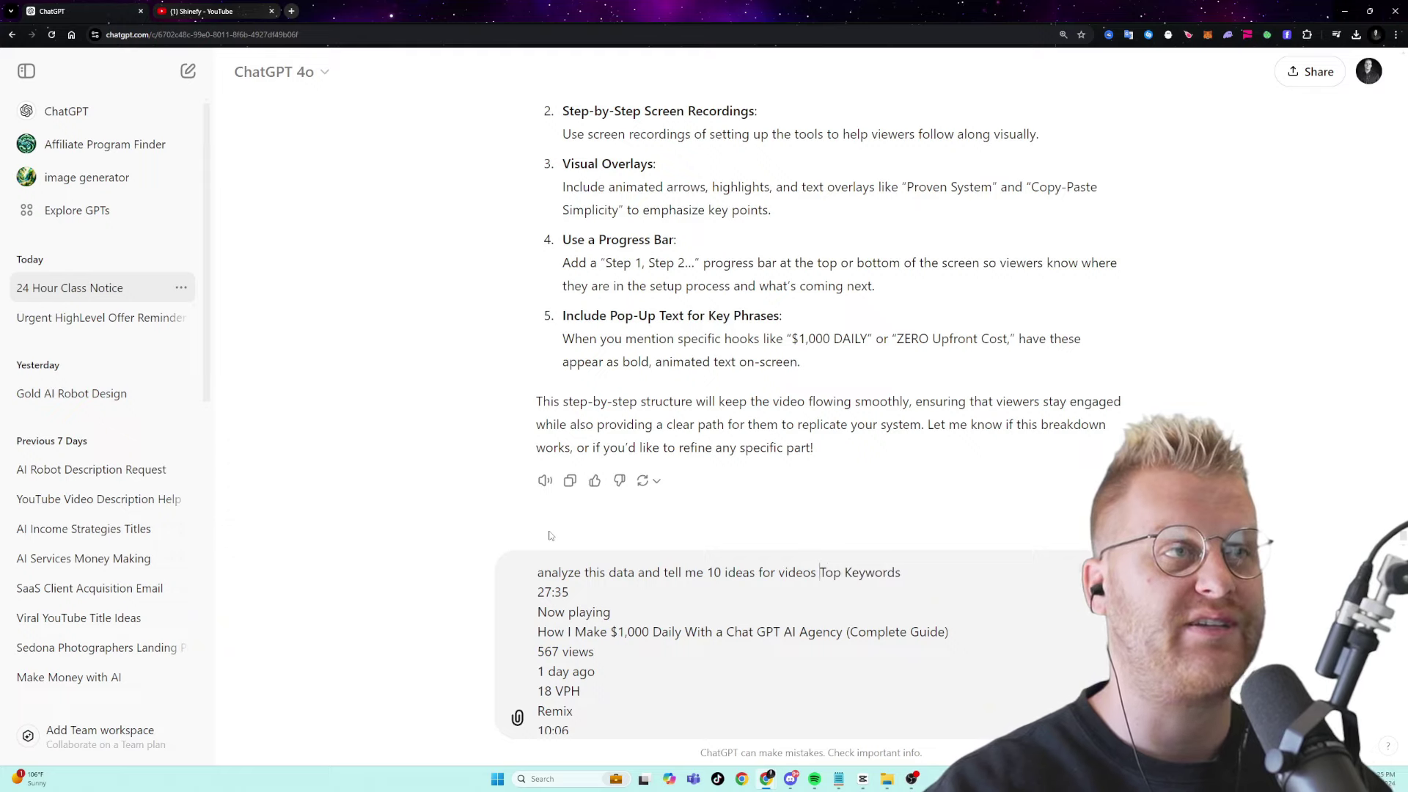
{"action": "type", "text": "bas"}
{"action": "type", "text": "ed on performance:"}
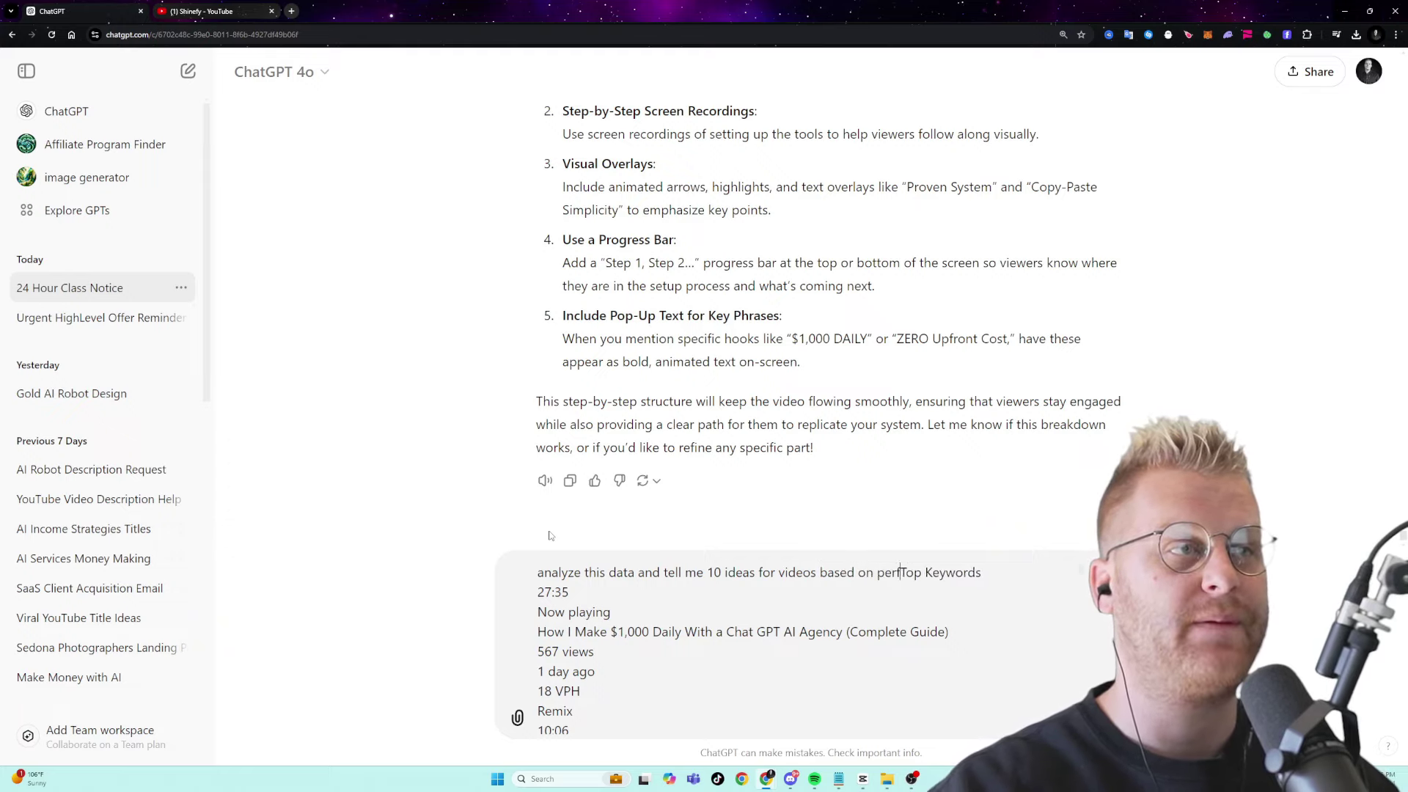
{"action": "key", "text": "Return"}
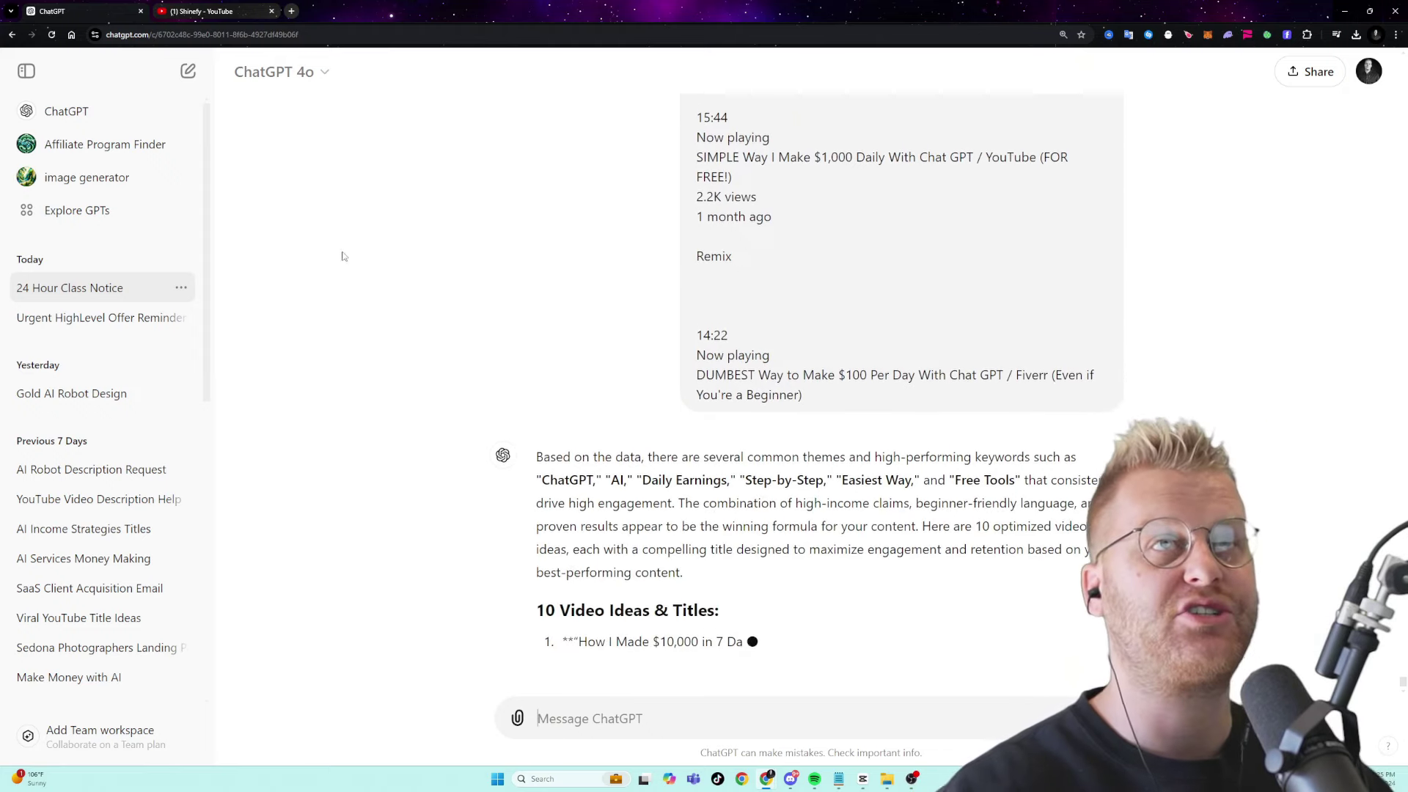
- Open the 'How I Make $1,000 a Day Using Chat GPT' video and show its transcript
{"action": "left_click", "coordinate": [196, 15]}
{"action": "scroll", "coordinate": [364, 451], "scroll_direction": "down", "scroll_amount": 10}
{"action": "scroll", "coordinate": [591, 458], "scroll_direction": "up", "scroll_amount": 5}
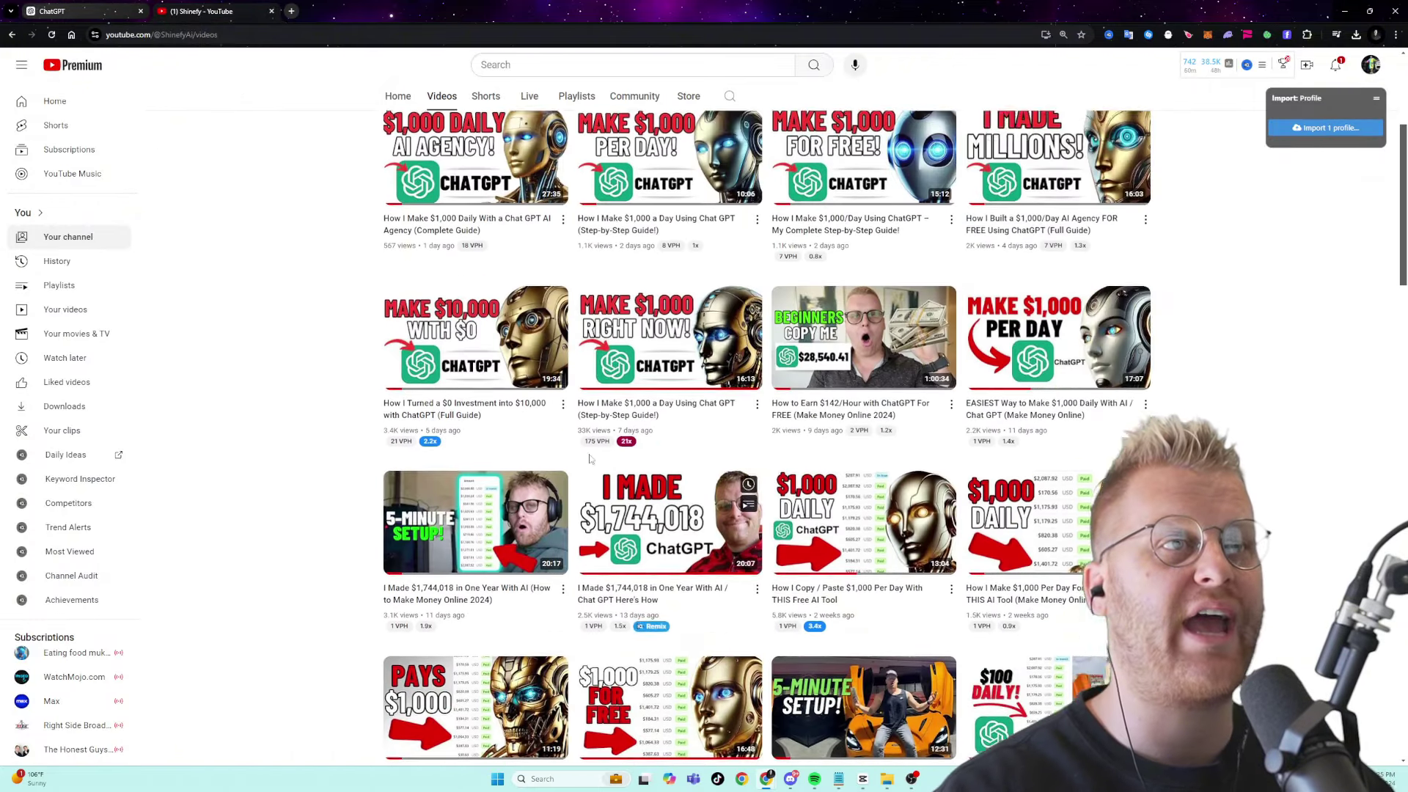
{"action": "scroll", "coordinate": [591, 459], "scroll_direction": "up", "scroll_amount": 3}
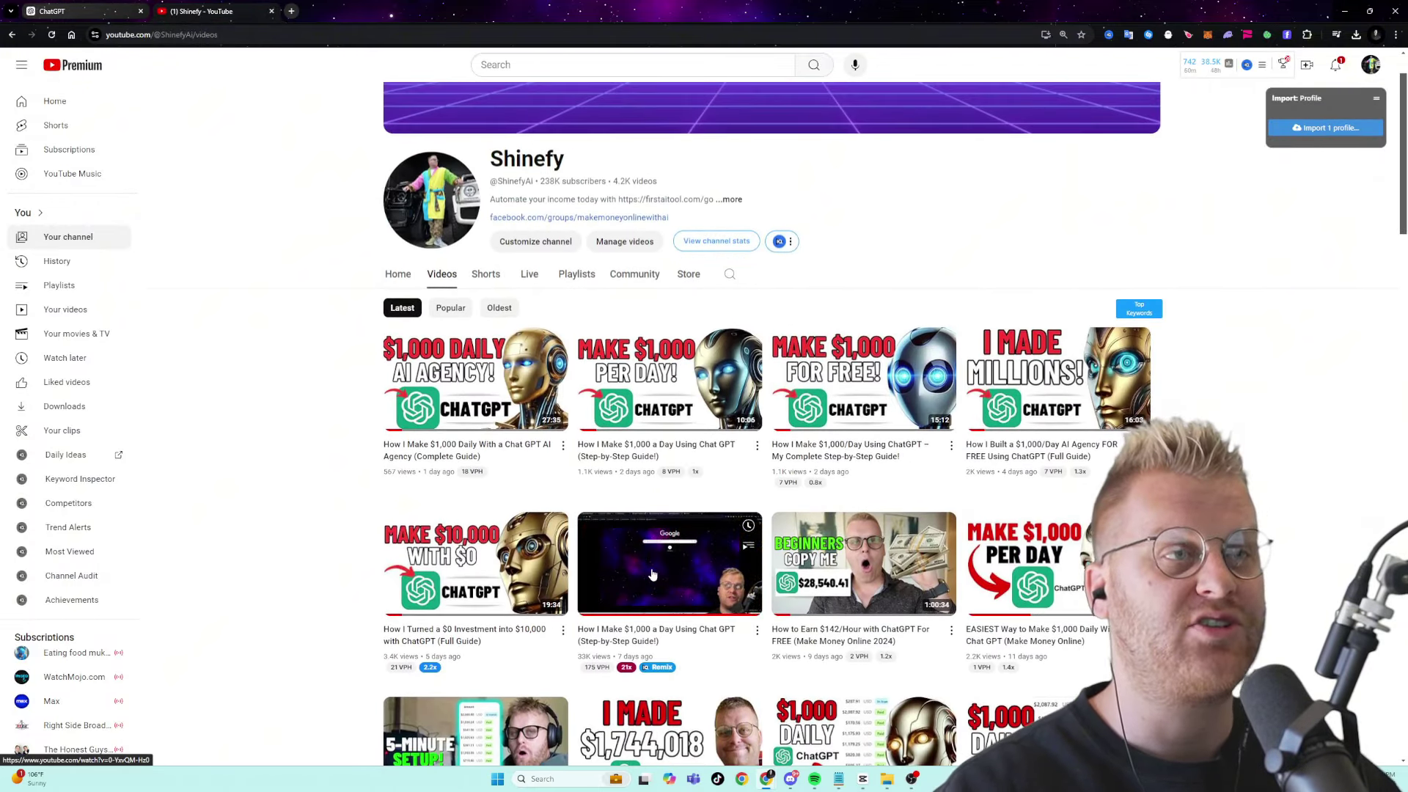
{"action": "left_click", "coordinate": [653, 574]}
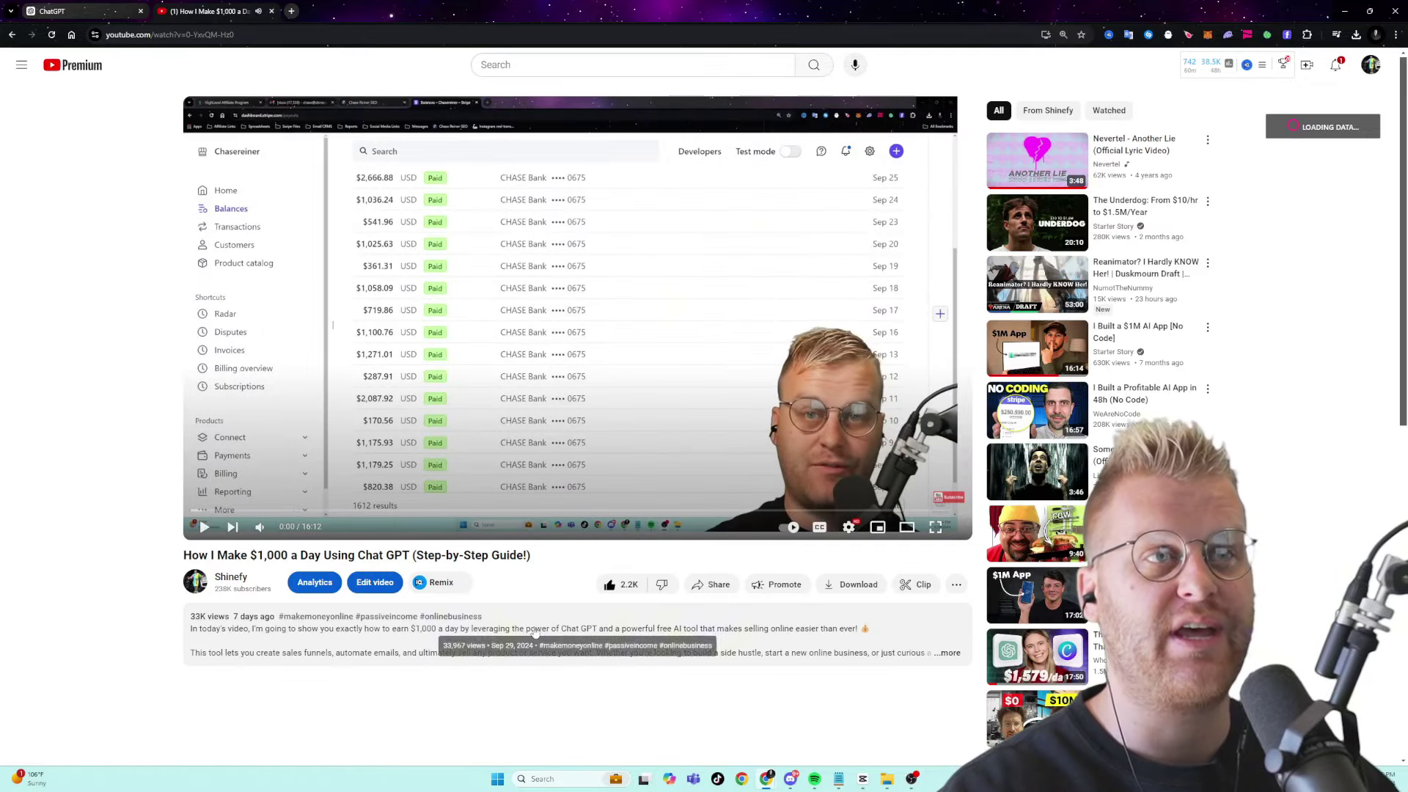
{"action": "left_click", "coordinate": [534, 633]}
{"action": "scroll", "coordinate": [418, 582], "scroll_direction": "down", "scroll_amount": 7}
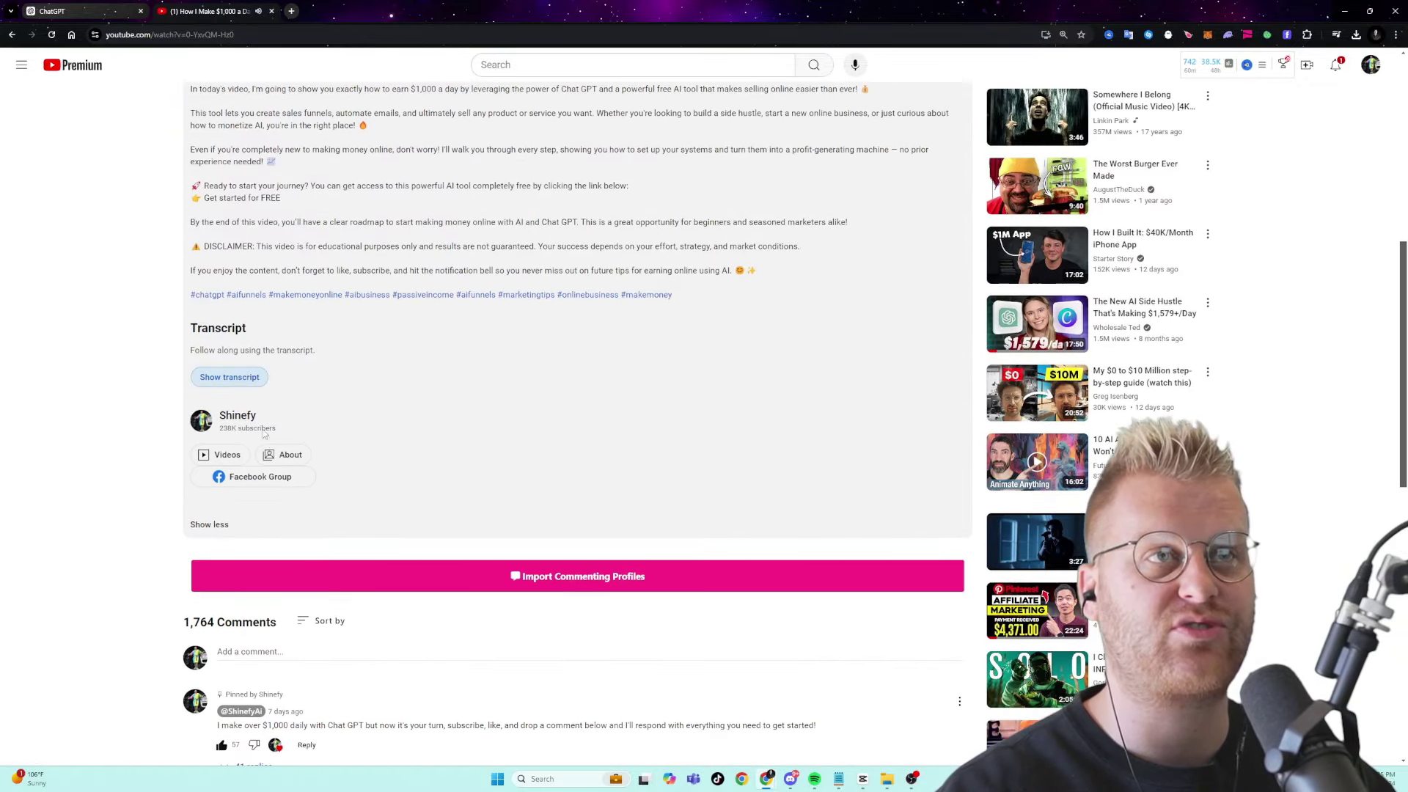
{"action": "left_click", "coordinate": [229, 377]}
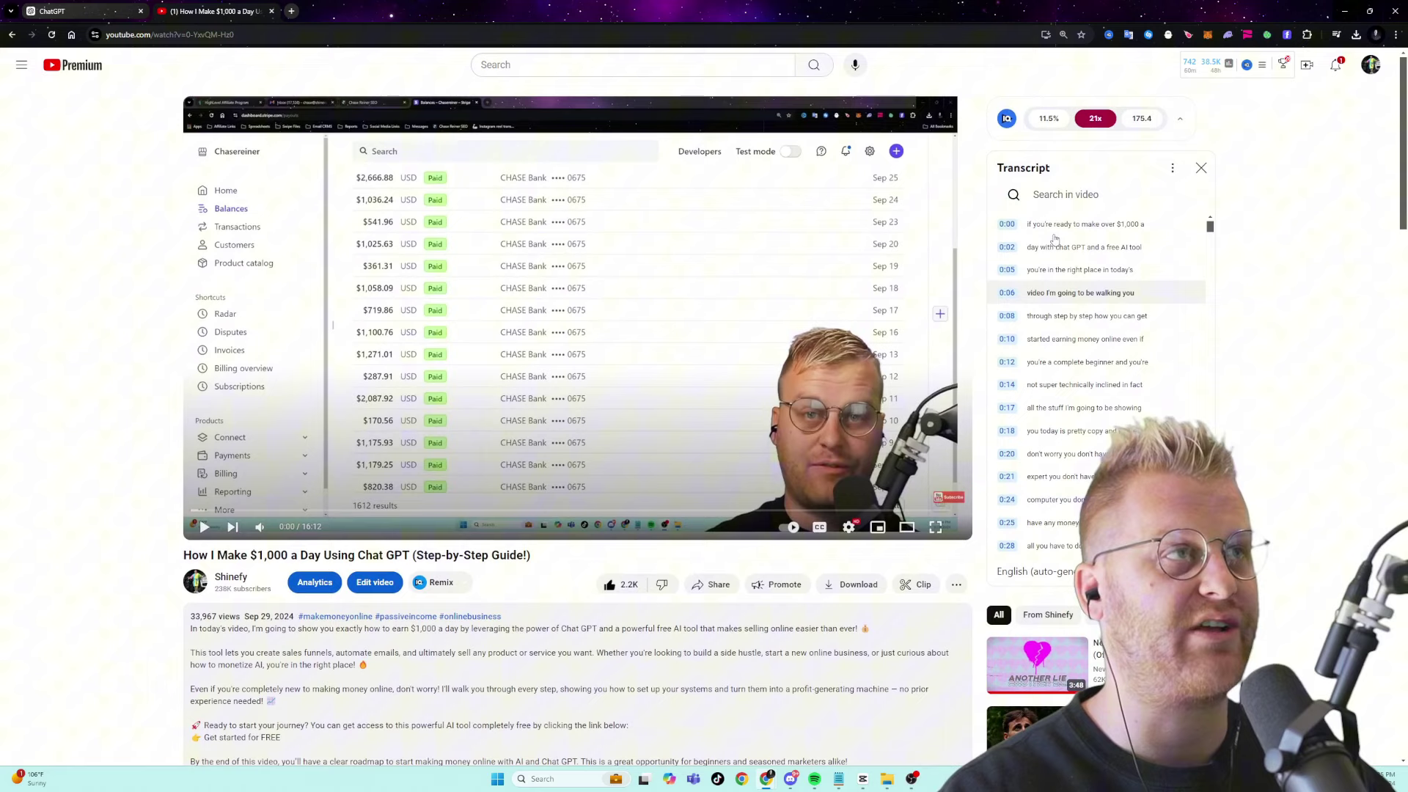
- Copy the full video transcript and return to the ChatGPT conversation
{"action": "left_click_drag", "start_coordinate": [1026, 222], "coordinate": [1144, 271]}
{"action": "left_click_drag", "start_coordinate": [1210, 228], "coordinate": [1231, 554]}
{"action": "left_click", "coordinate": [1056, 547], "text": "shift"}
{"action": "key", "text": "ctrl+c"}
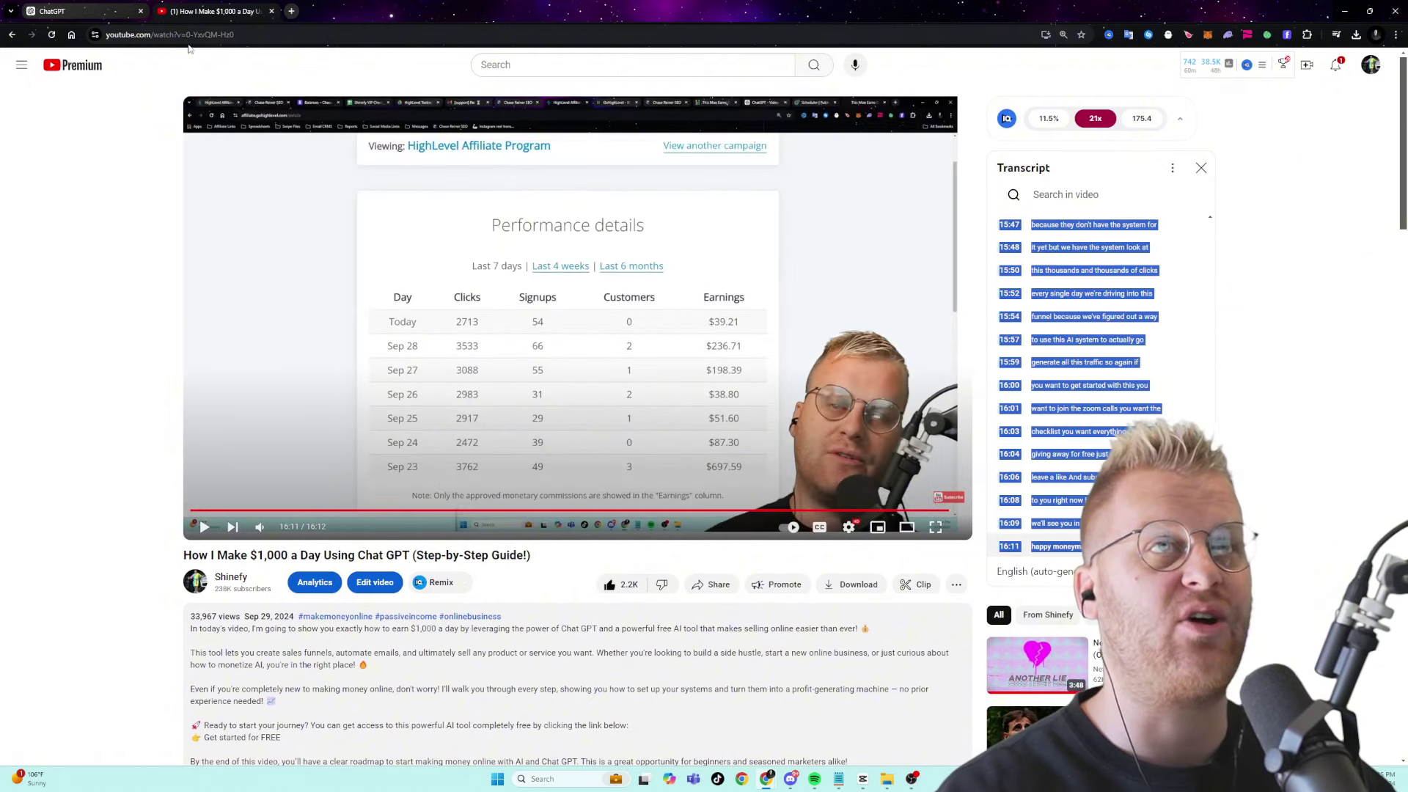
{"action": "key", "text": "ctrl+1"}
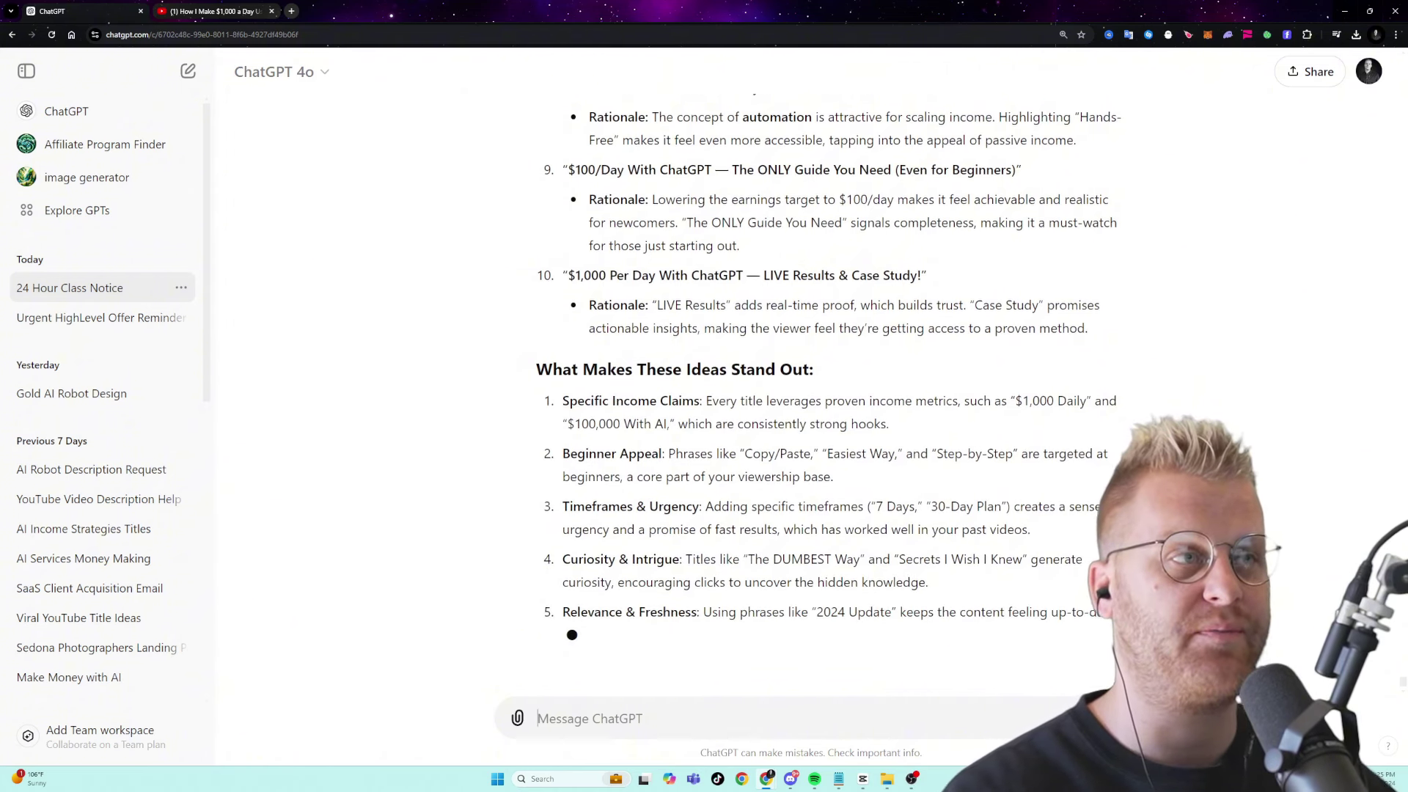
{"action": "key", "text": "ctrl+v"}
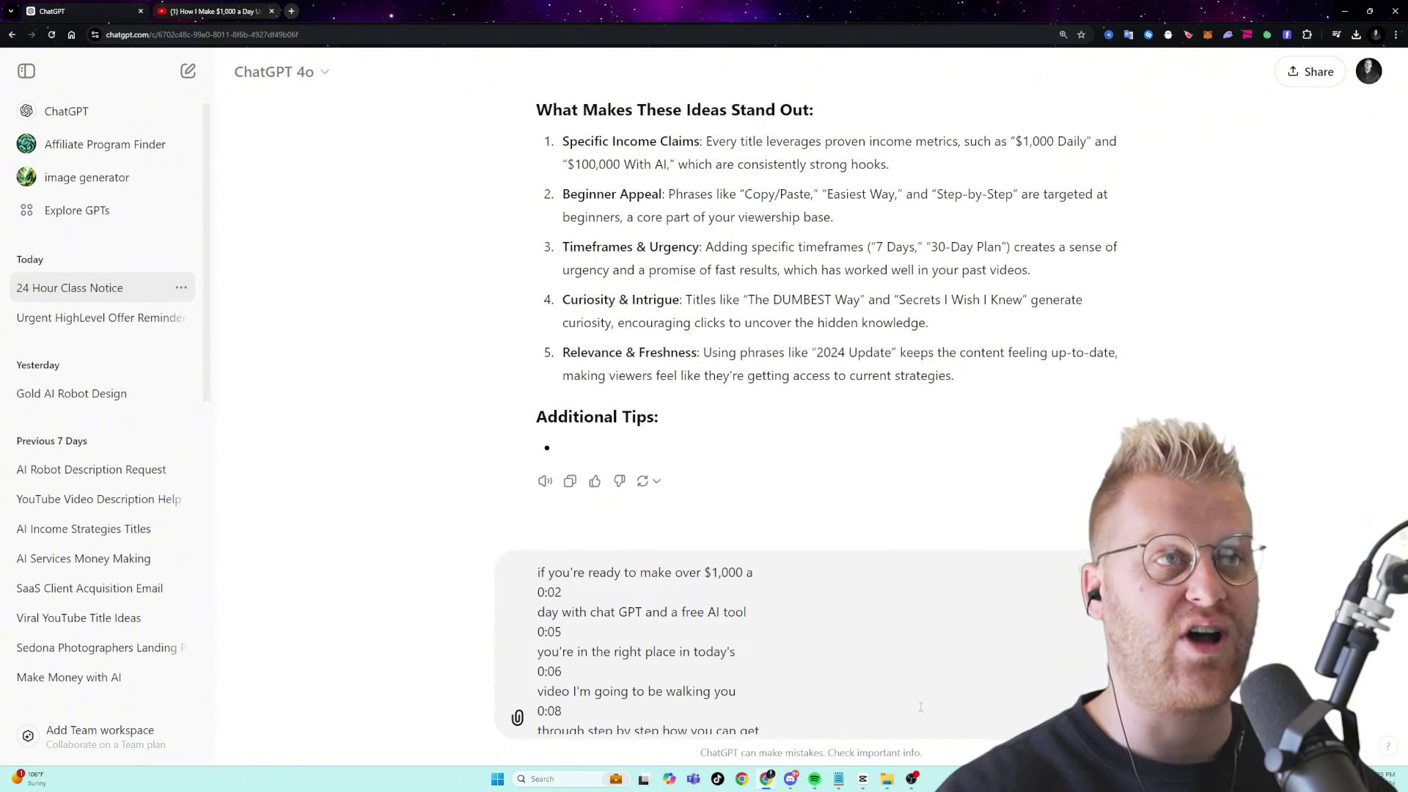
{"action": "scroll", "coordinate": [829, 308], "scroll_direction": "up", "scroll_amount": 10}
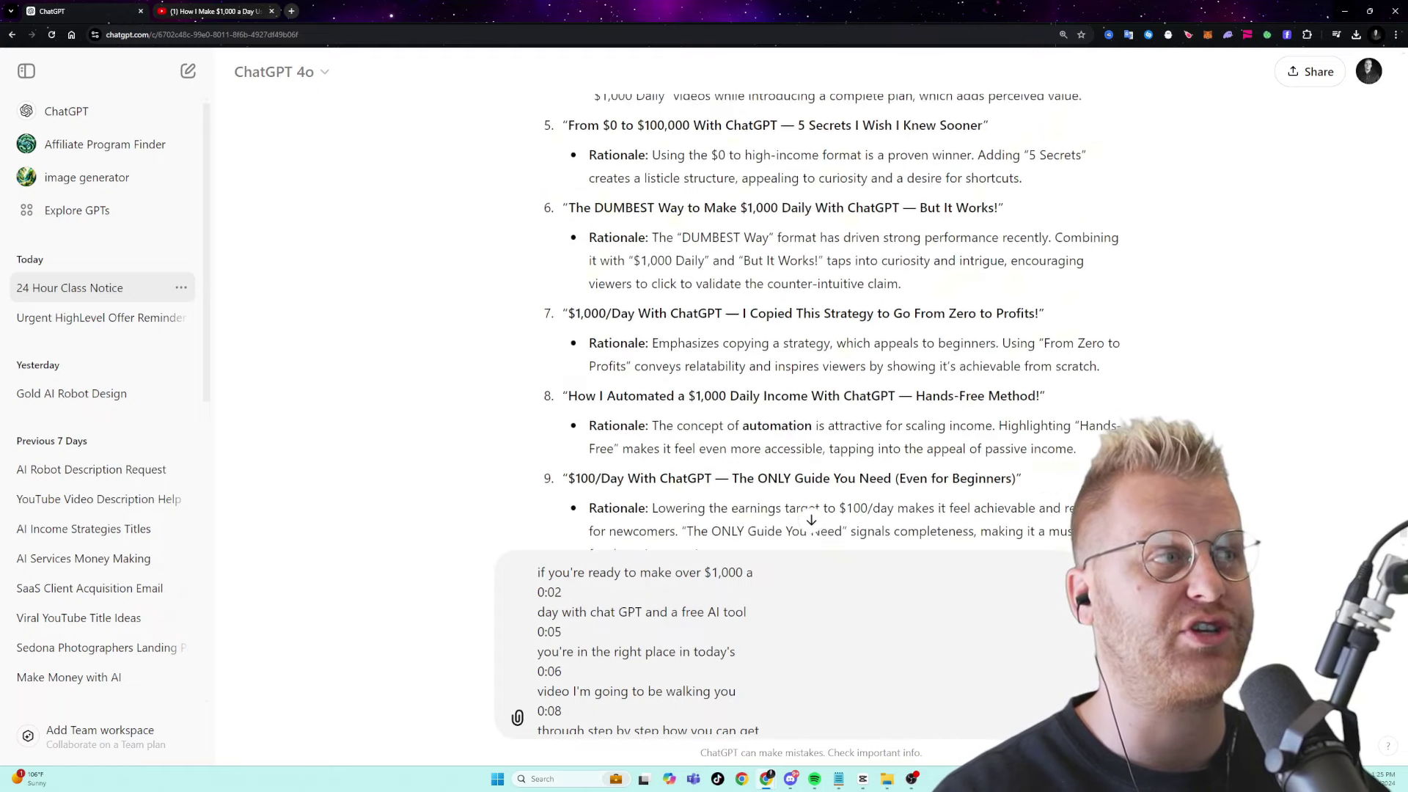
{"action": "key", "text": "ctrl+a"}
{"action": "key", "text": "BackSpace"}
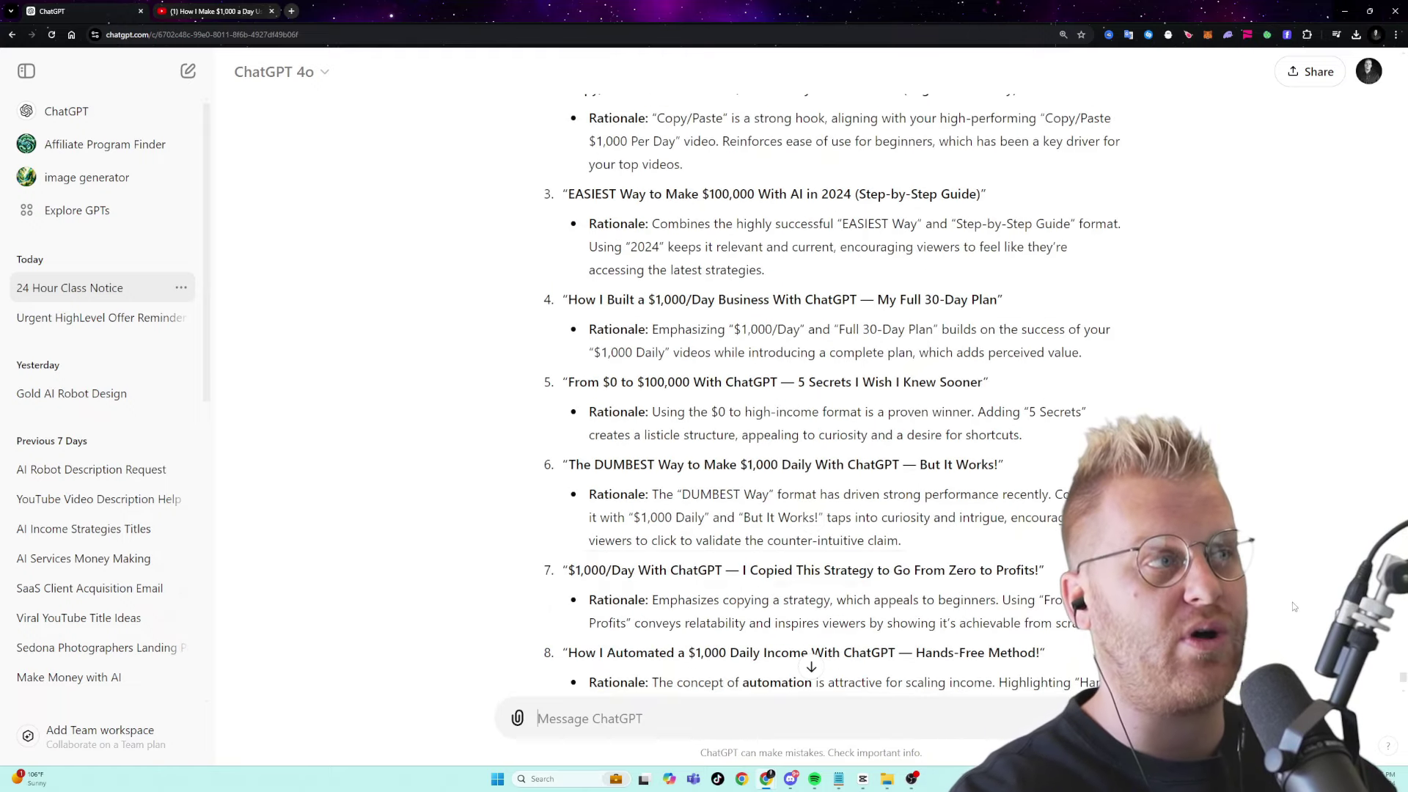
{"action": "scroll", "coordinate": [1404, 685], "scroll_direction": "up", "scroll_amount": 4}
{"action": "left_click_drag", "start_coordinate": [1404, 681], "coordinate": [1403, 622]}
{"action": "scroll", "coordinate": [1068, 609], "scroll_direction": "up", "scroll_amount": 6}
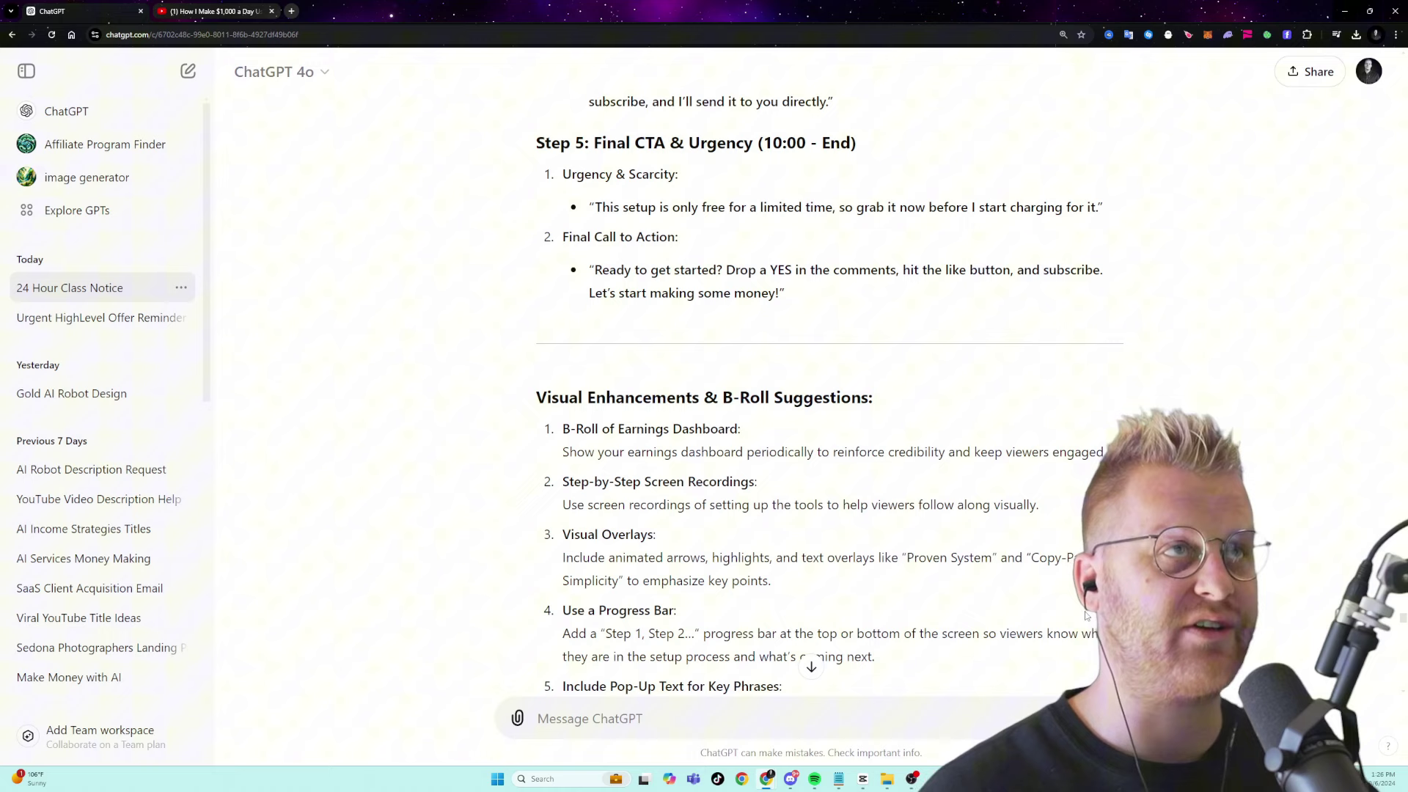
- Go to shinefy.com in a new tab and sign in
{"action": "left_click", "coordinate": [291, 11]}
{"action": "type", "text": "shinefy.com"}
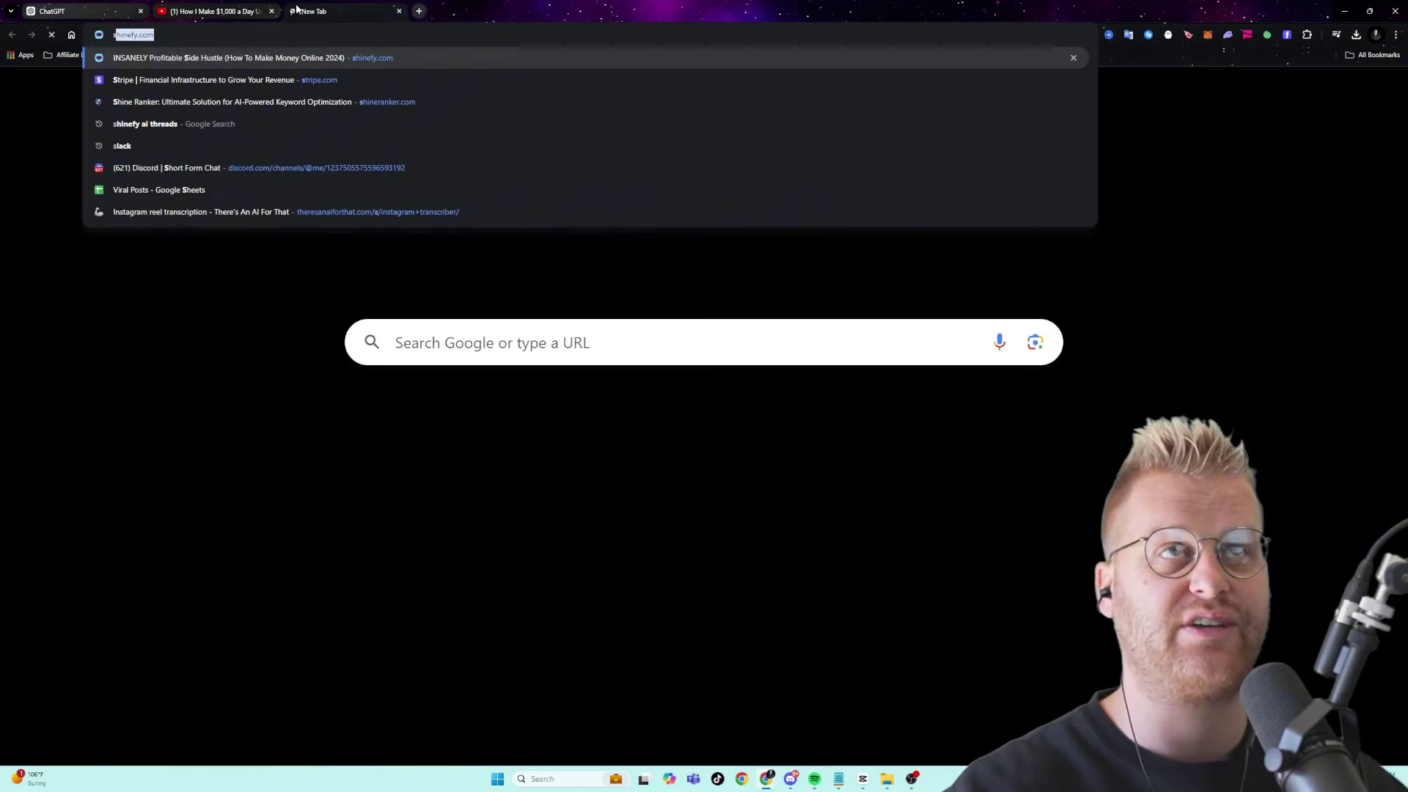
{"action": "key", "text": "Return"}
{"action": "left_click", "coordinate": [1114, 99]}
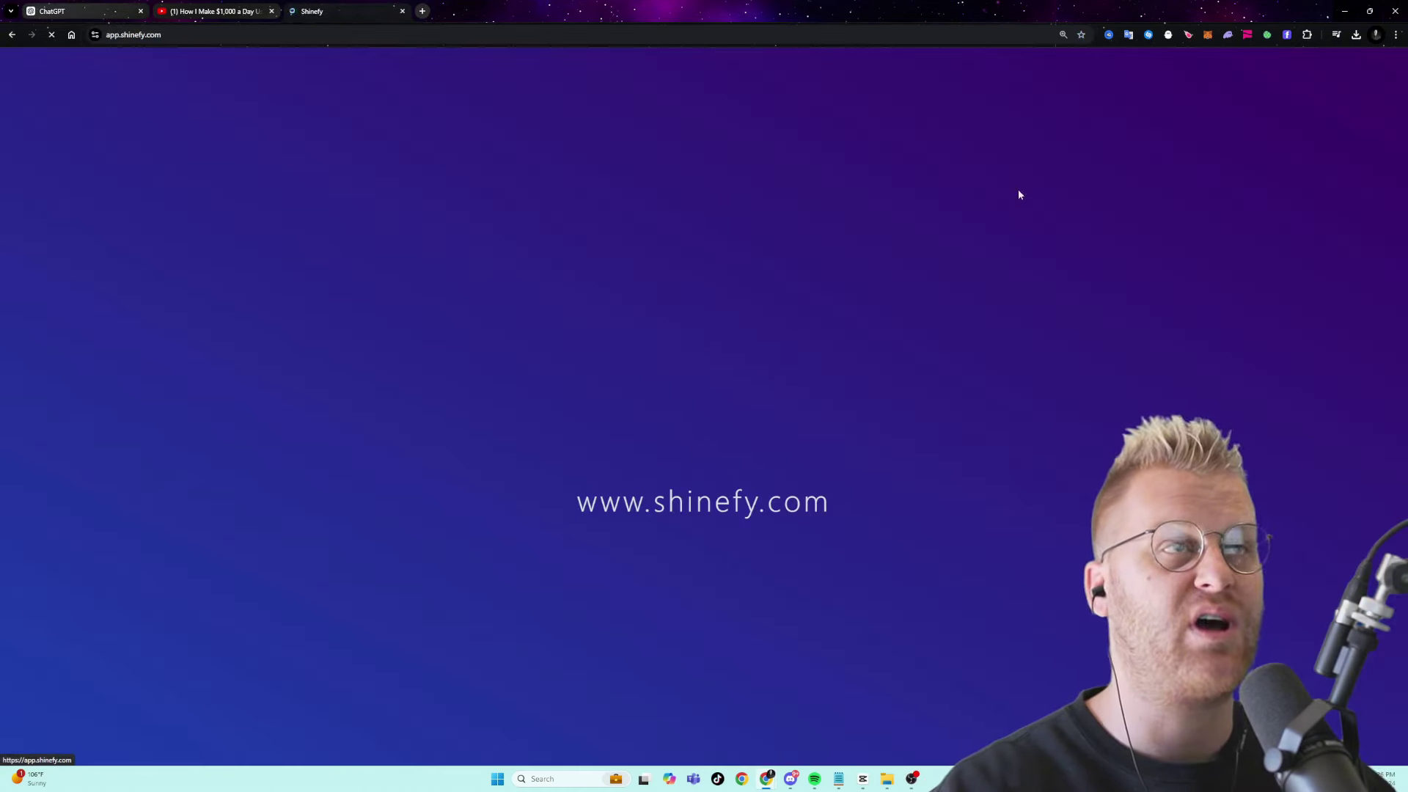
{"action": "left_click", "coordinate": [412, 572]}
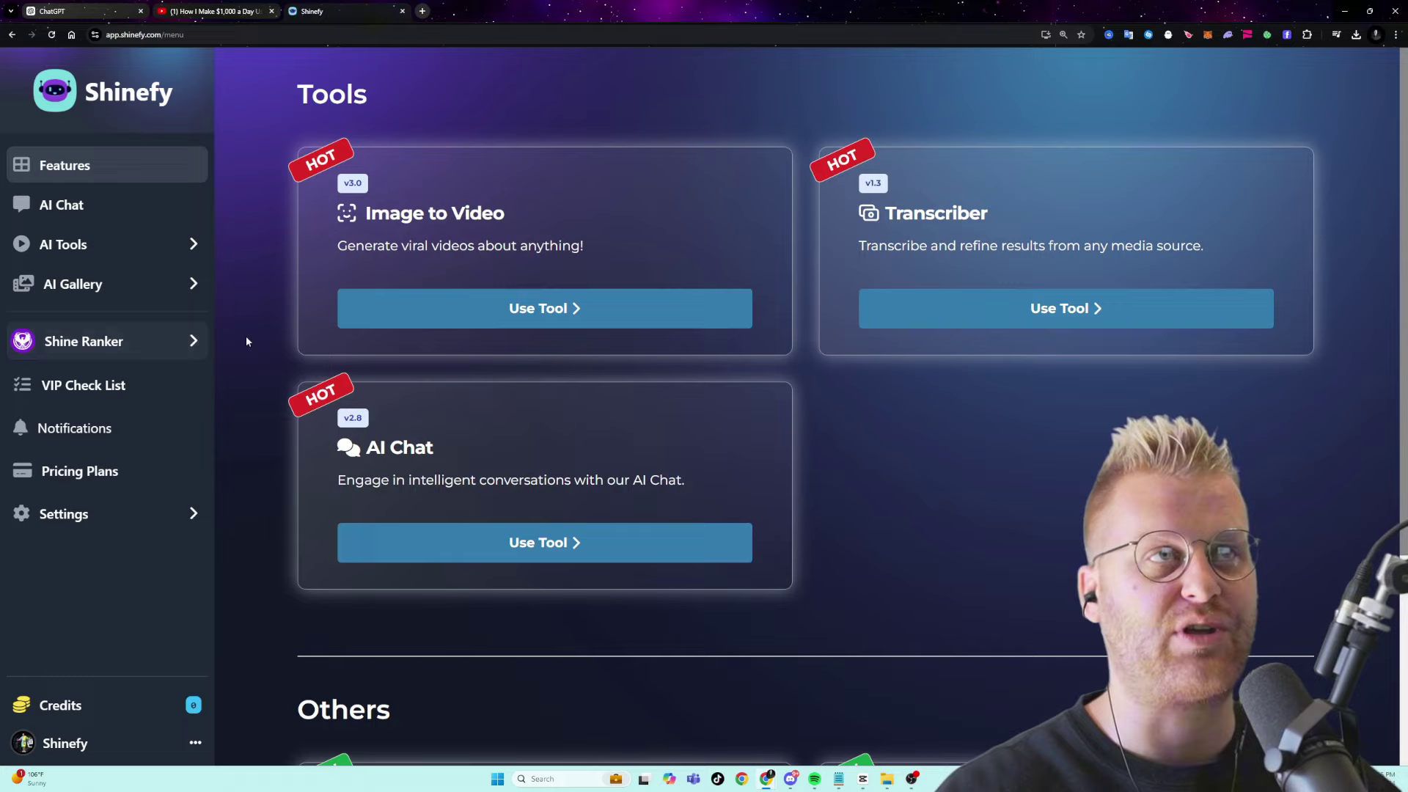
- Open the Image to Video generator and preview the 'Earn $1,000 Daily Effortlessly 2024' video
{"action": "left_click", "coordinate": [399, 321]}
{"action": "left_click", "coordinate": [1346, 265]}
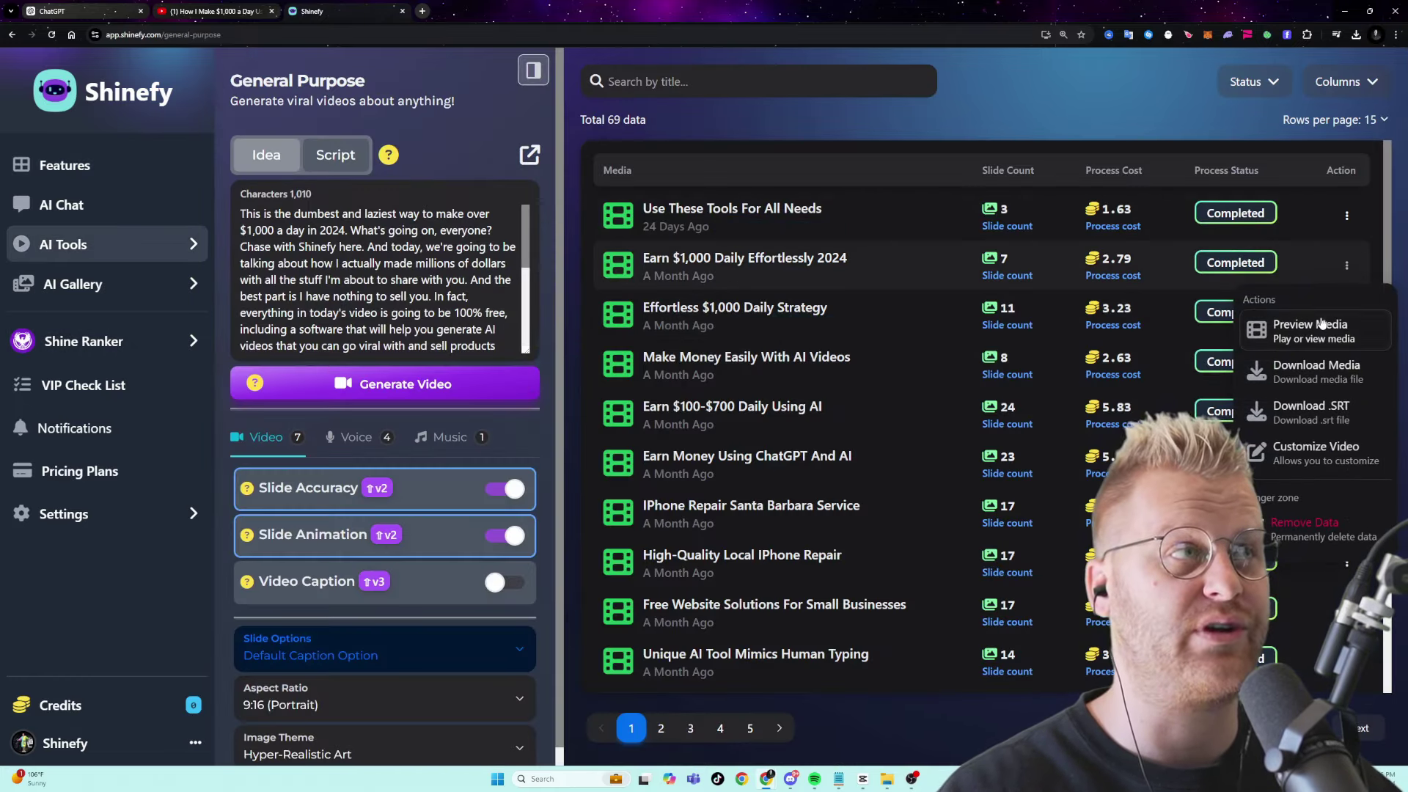
{"action": "left_click", "coordinate": [1322, 324]}
{"action": "left_click", "coordinate": [650, 652]}
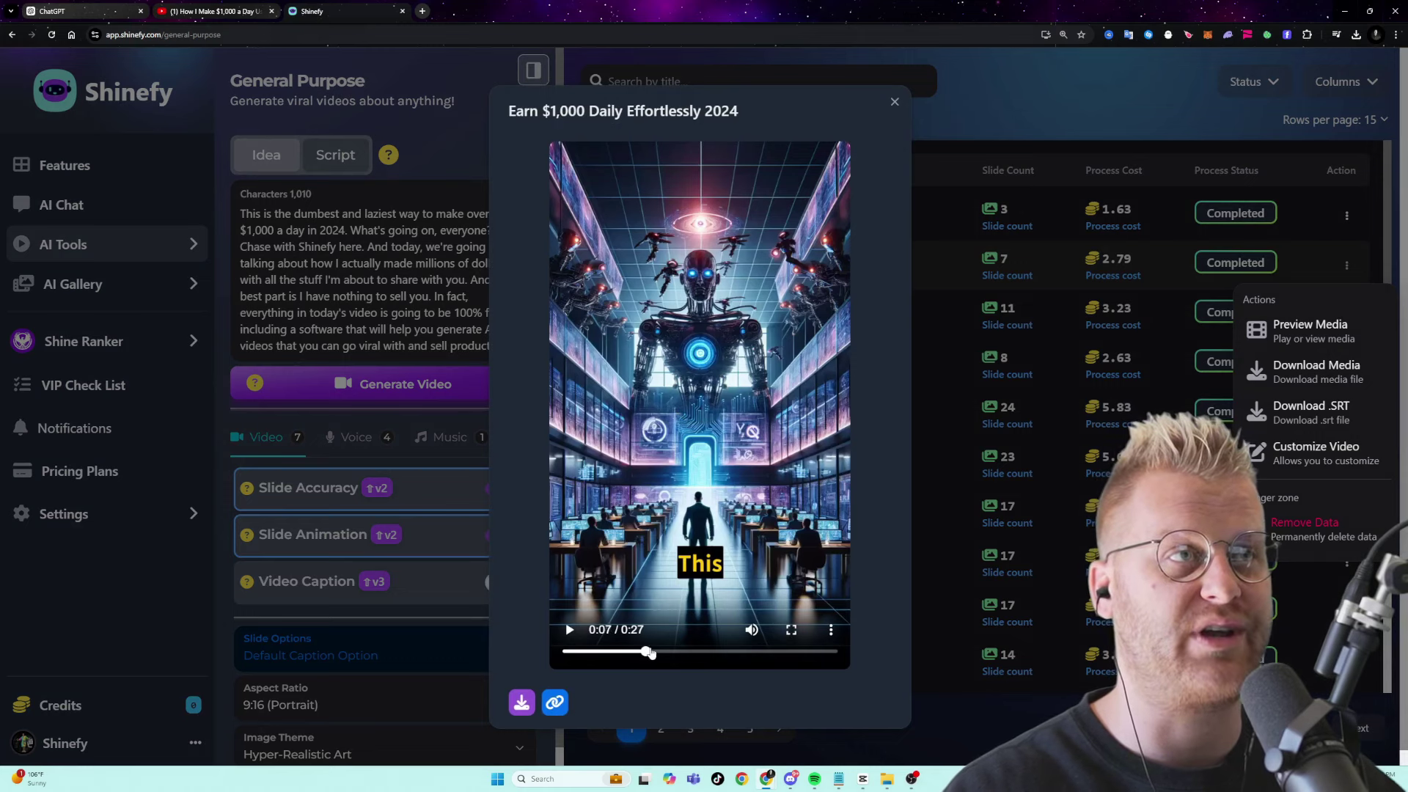
{"action": "left_click", "coordinate": [389, 62]}
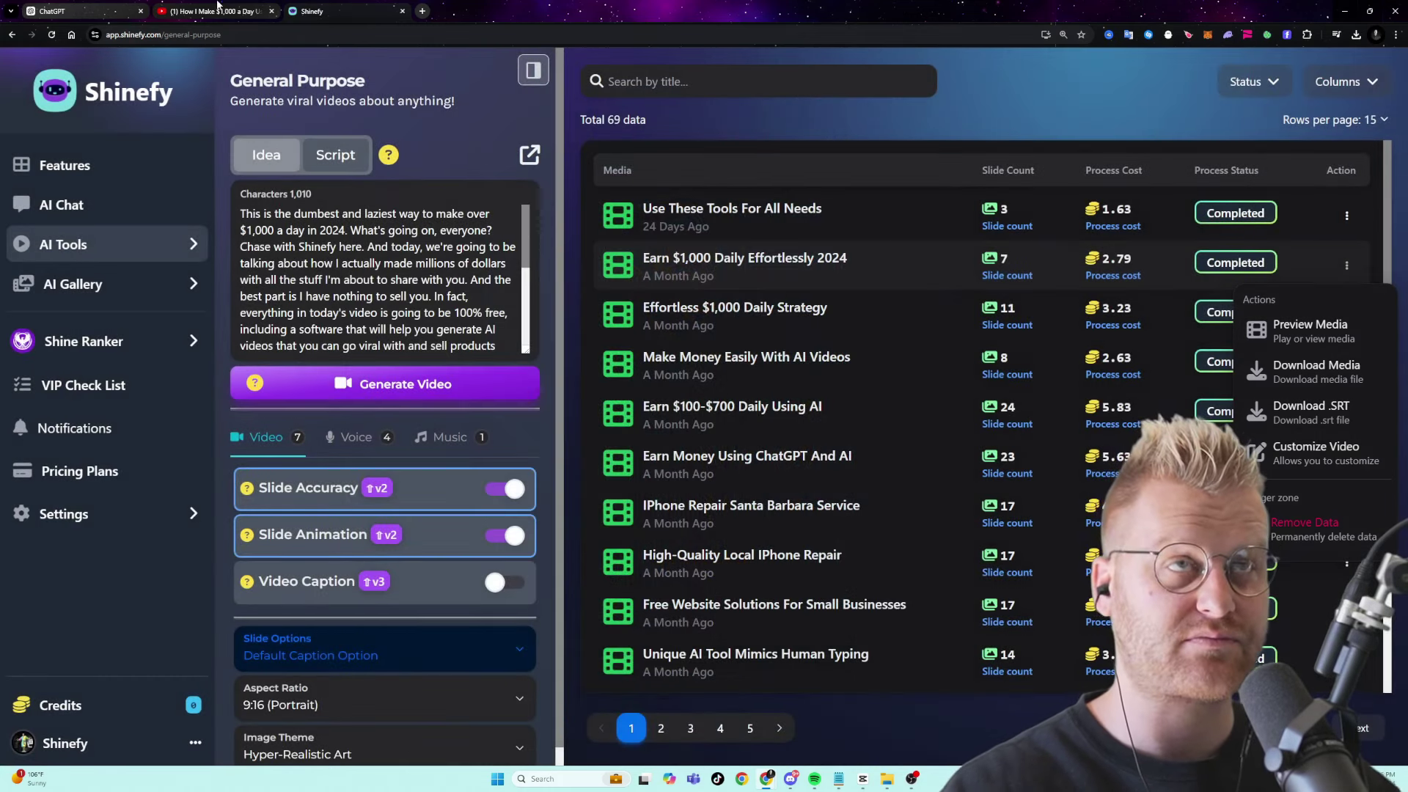
- Scroll back through ChatGPT's reply to read the Optimized Intro Script and title ideas
{"action": "left_click", "coordinate": [81, 11]}
{"action": "scroll", "coordinate": [308, 249], "scroll_direction": "up", "scroll_amount": 10}
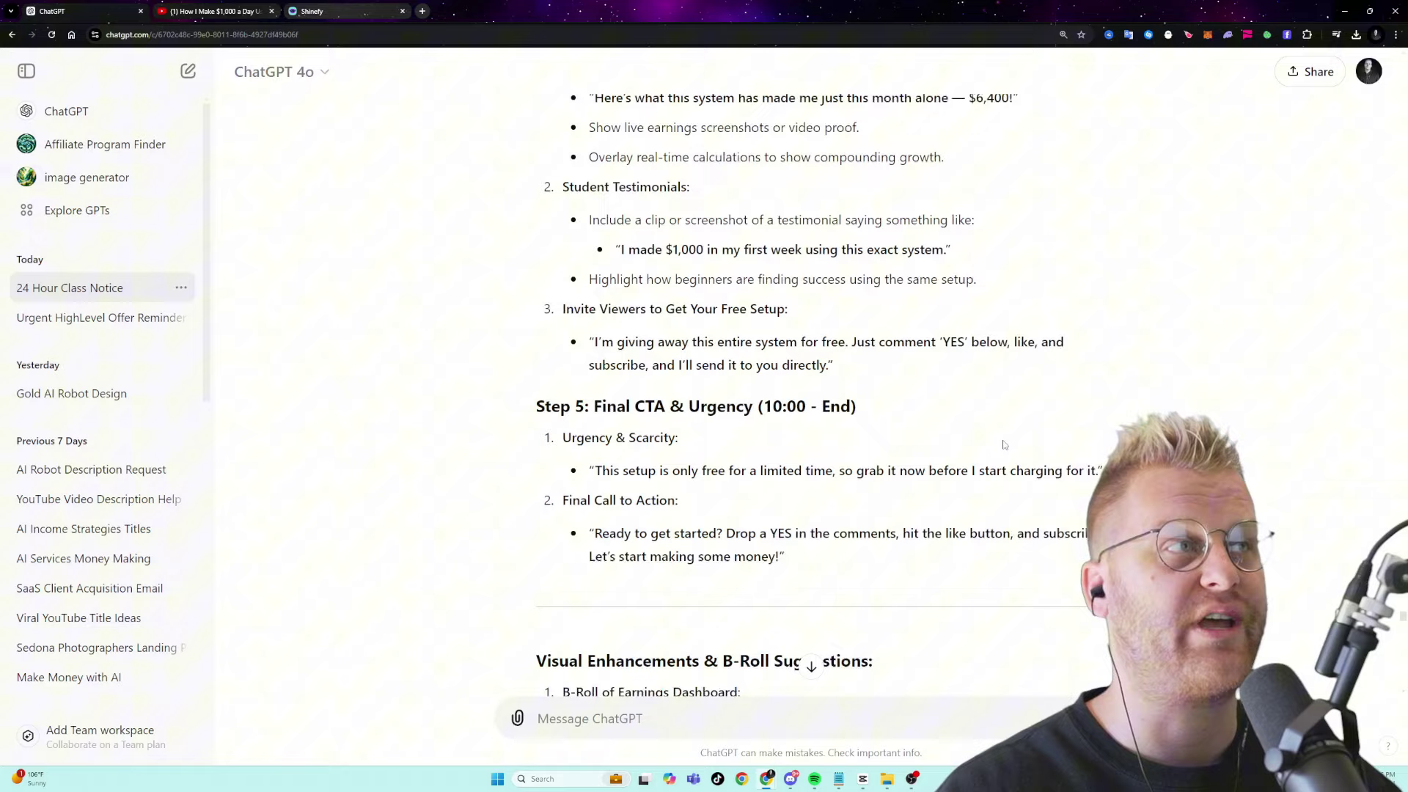
{"action": "scroll", "coordinate": [1403, 615], "scroll_direction": "up", "scroll_amount": 15}
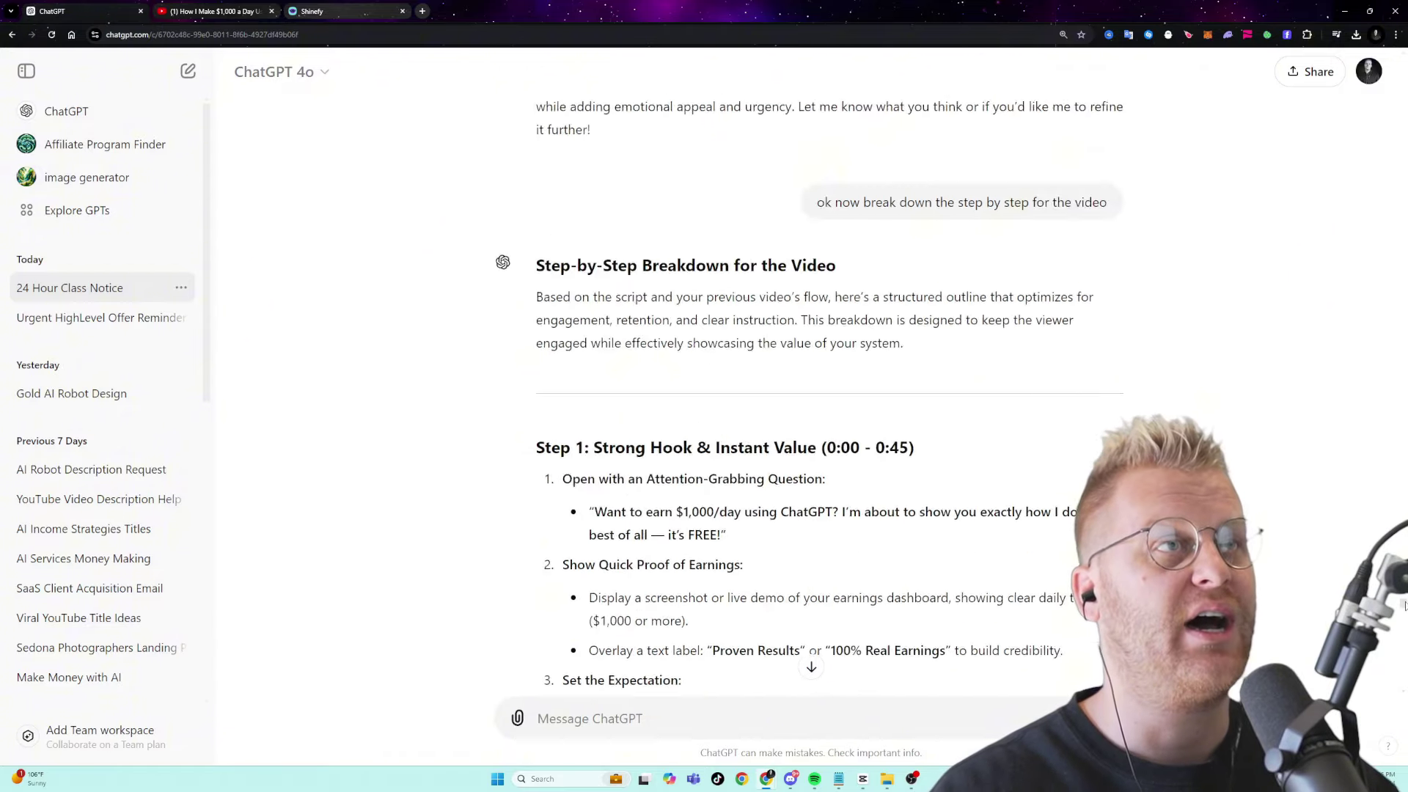
{"action": "scroll", "coordinate": [1402, 598], "scroll_direction": "up", "scroll_amount": 3}
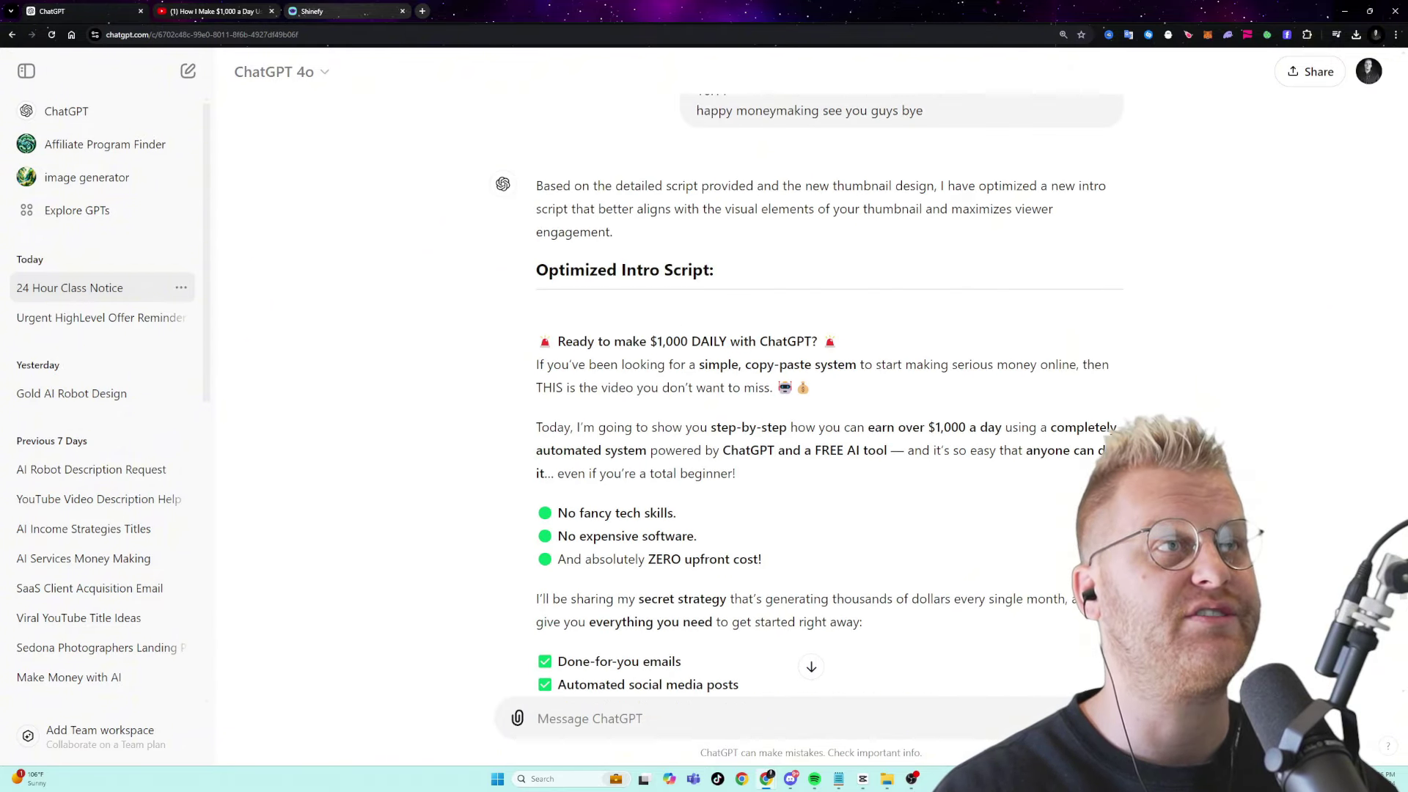
{"action": "left_click_drag", "start_coordinate": [537, 391], "coordinate": [533, 233]}
{"action": "left_click", "coordinate": [639, 436]}
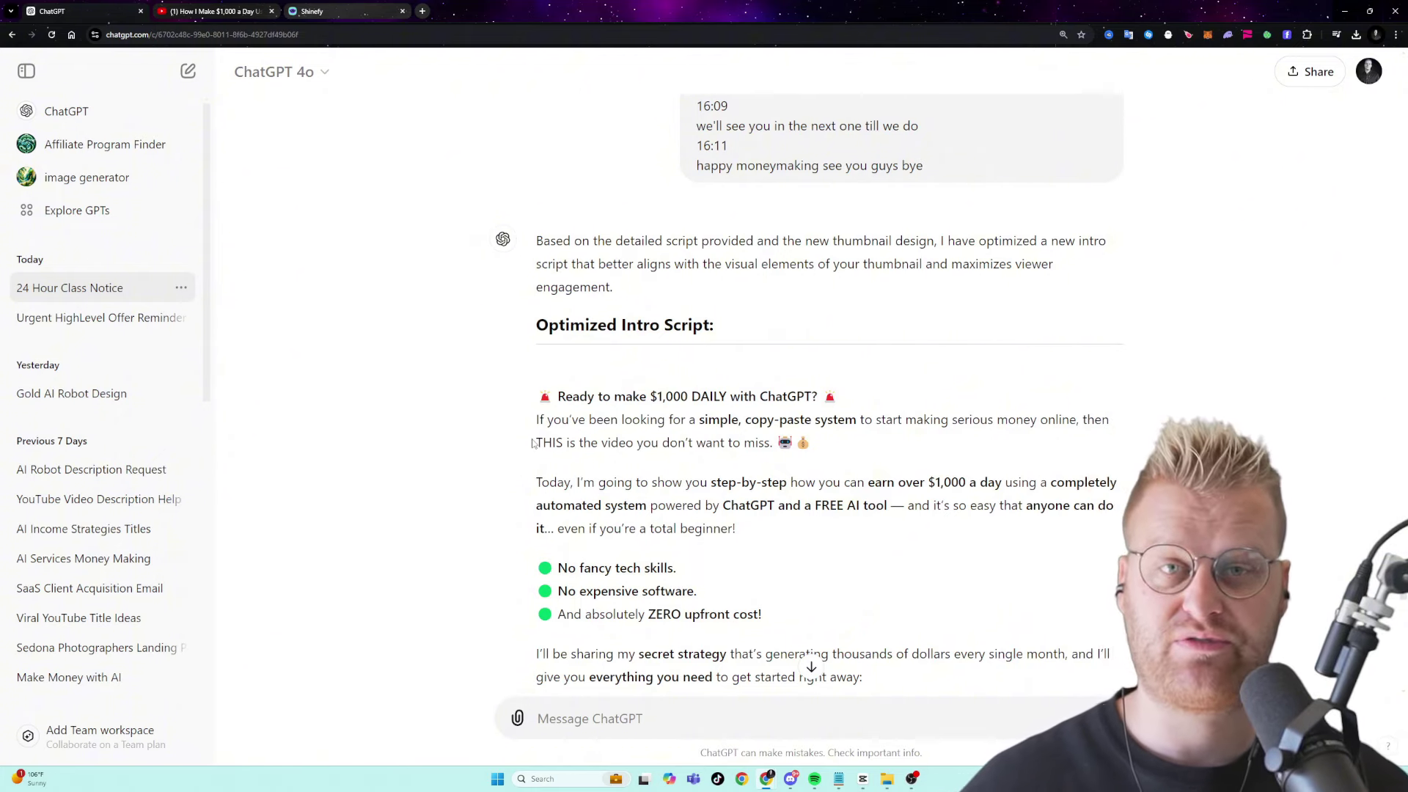
{"action": "left_click_drag", "start_coordinate": [580, 413], "coordinate": [653, 559]}
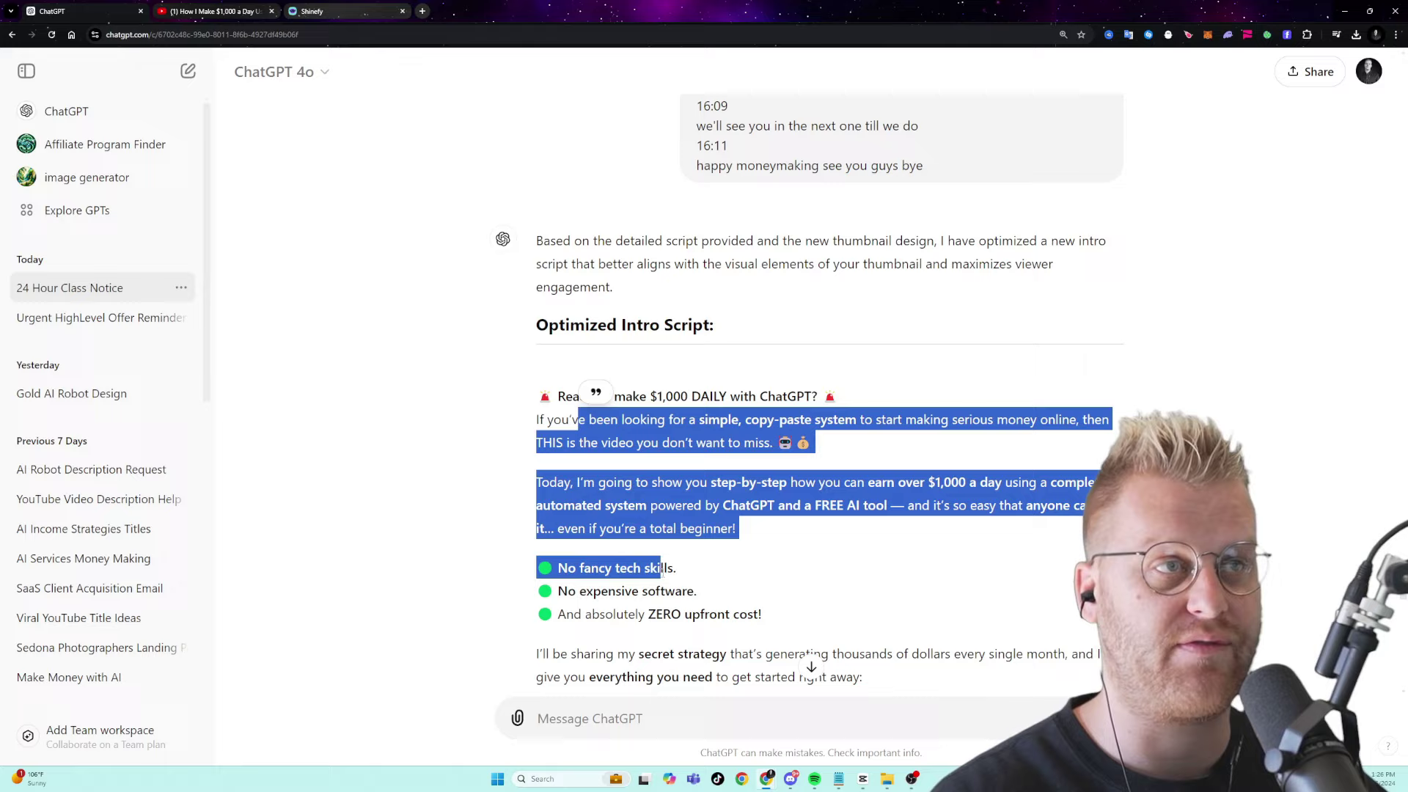
{"action": "left_click", "coordinate": [653, 559]}
{"action": "scroll", "coordinate": [801, 622], "scroll_direction": "up", "scroll_amount": 7}
{"action": "scroll", "coordinate": [935, 514], "scroll_direction": "up", "scroll_amount": 6}
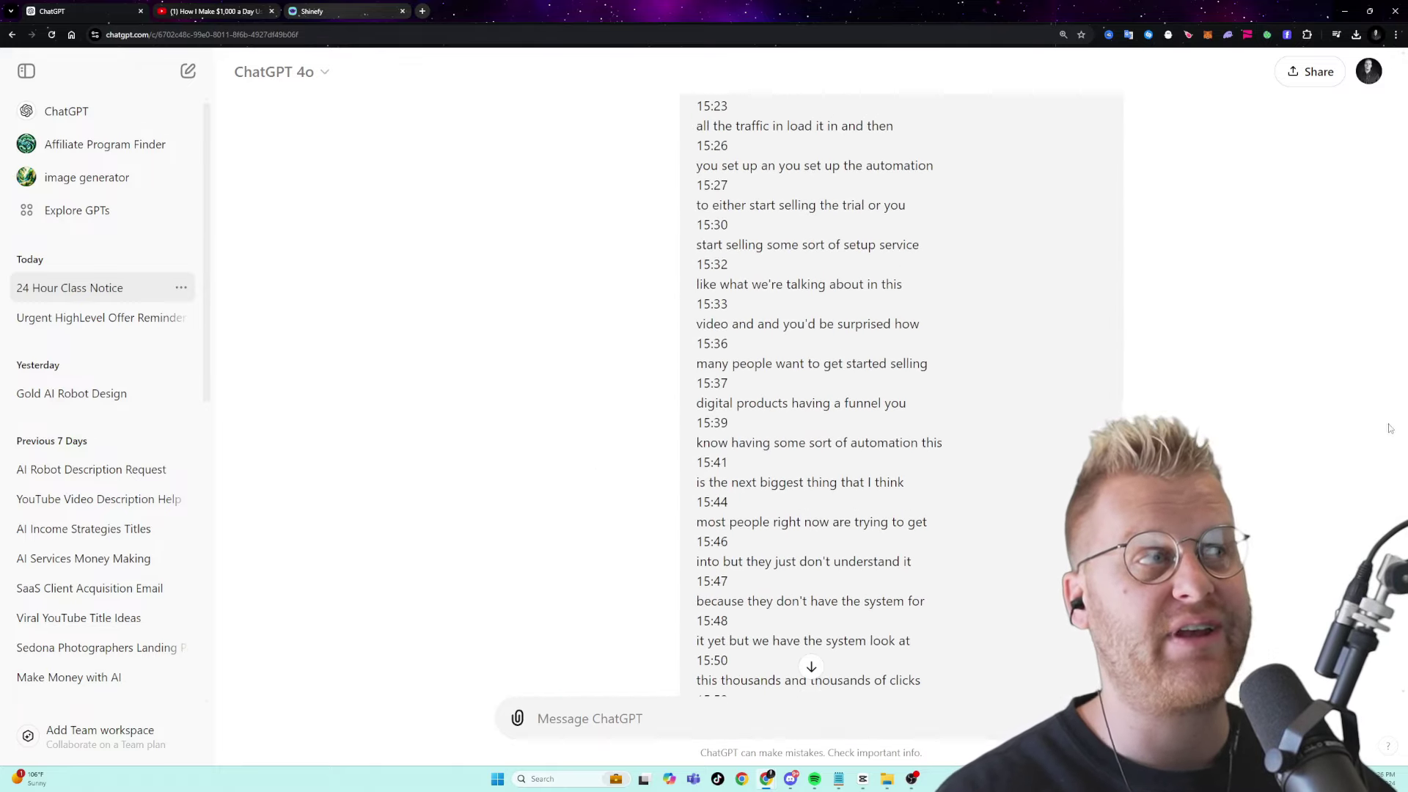
{"action": "left_click_drag", "start_coordinate": [1405, 595], "coordinate": [1405, 713]}
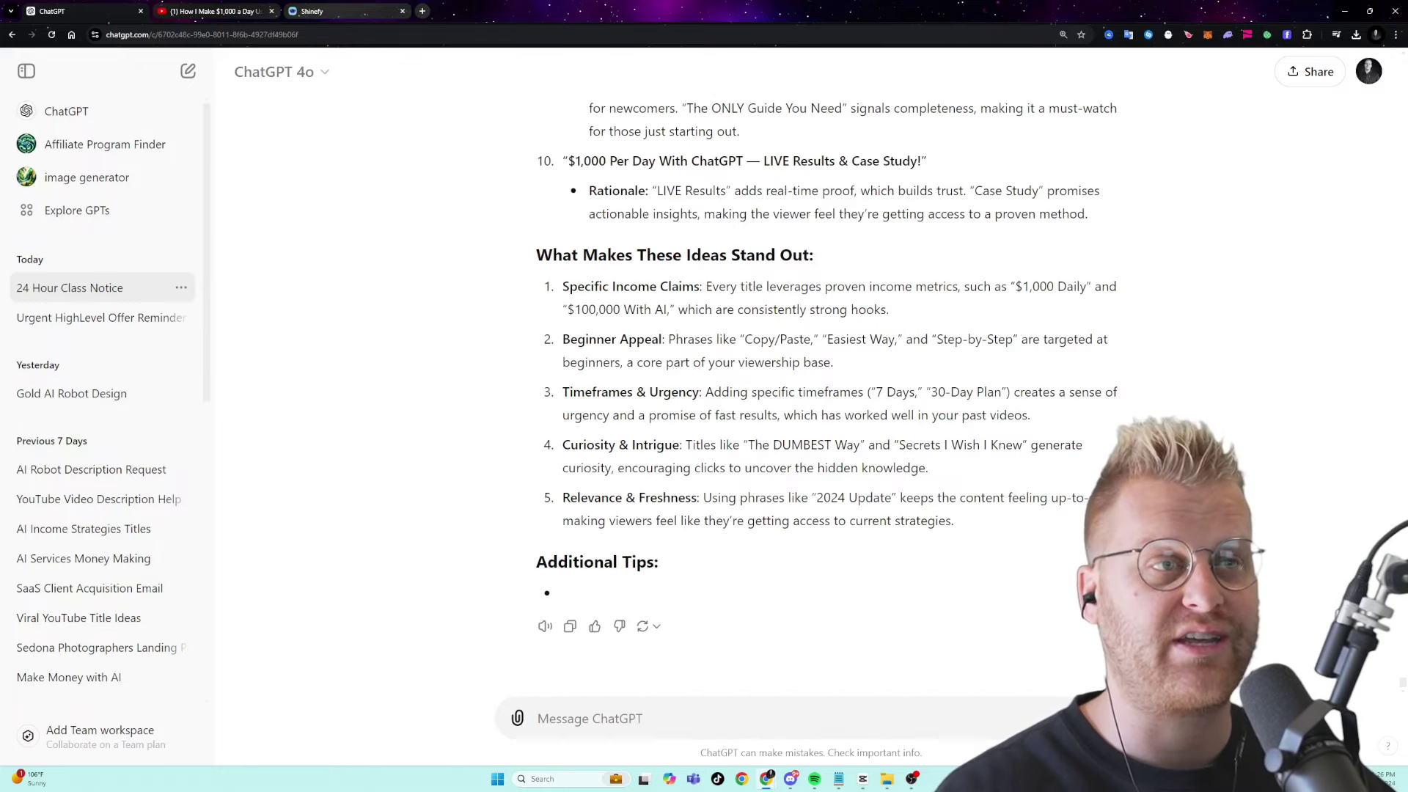
- Open the Shinefy channel's Videos tab at normal page zoom
{"action": "key", "text": "ctrl+Tab"}
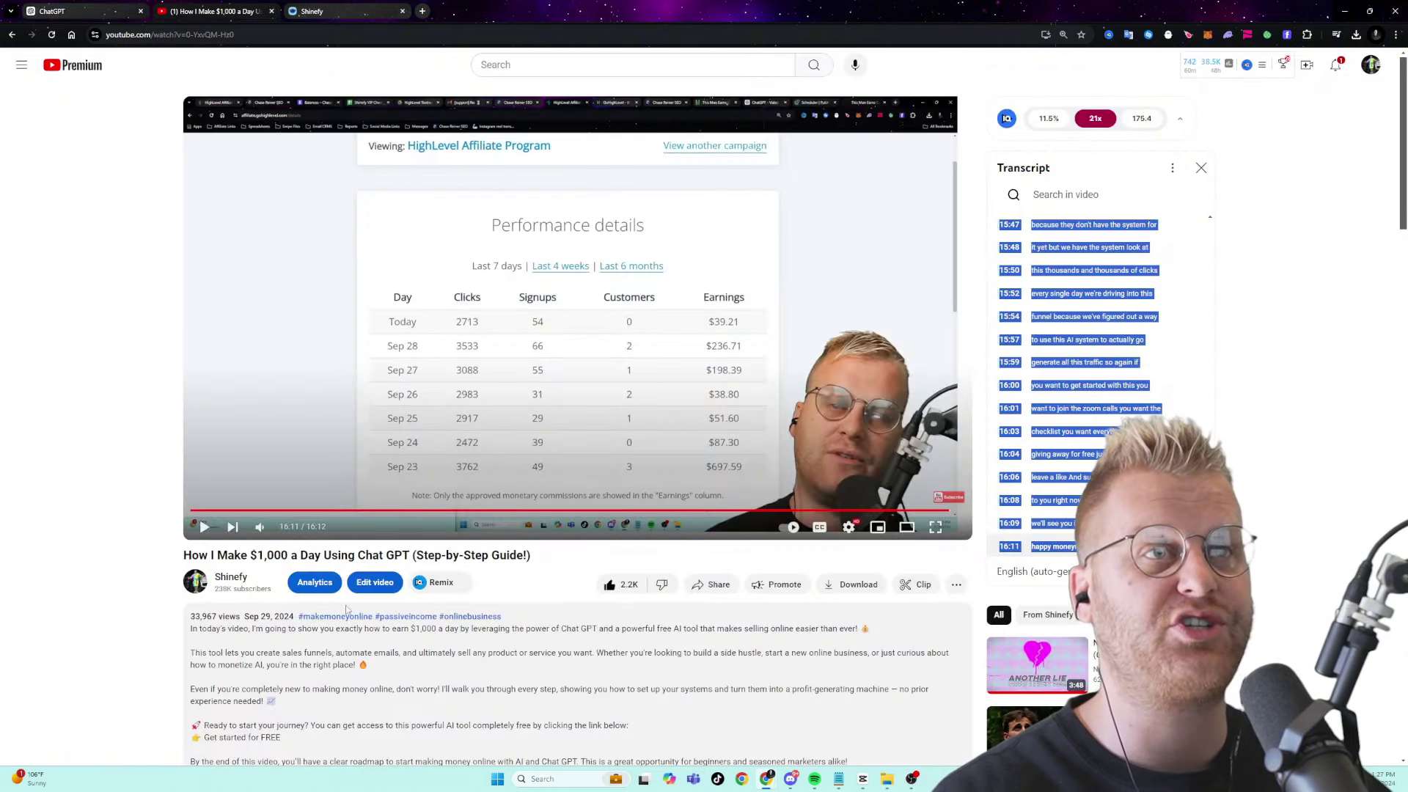
{"action": "left_click", "coordinate": [347, 609]}
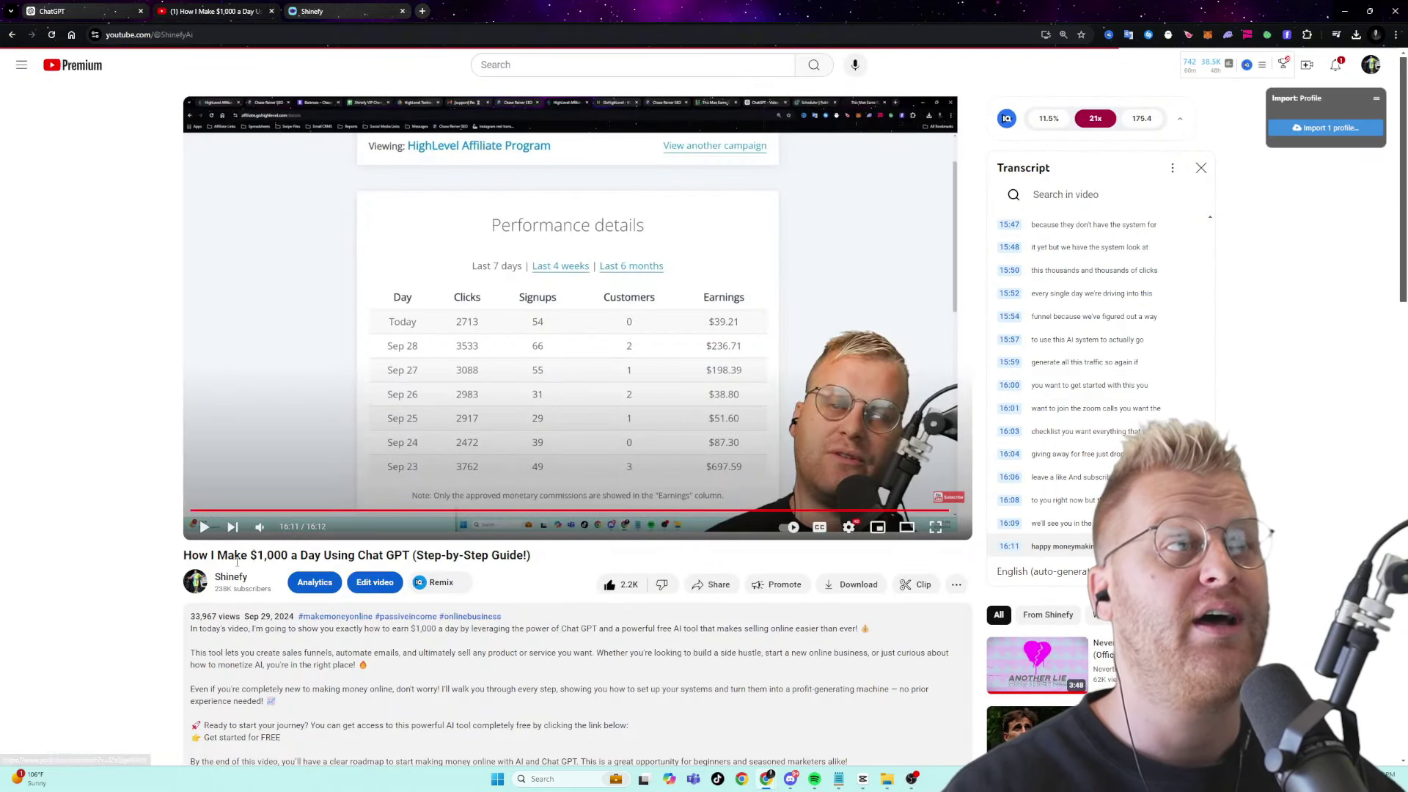
{"action": "key", "text": "alt+Left"}
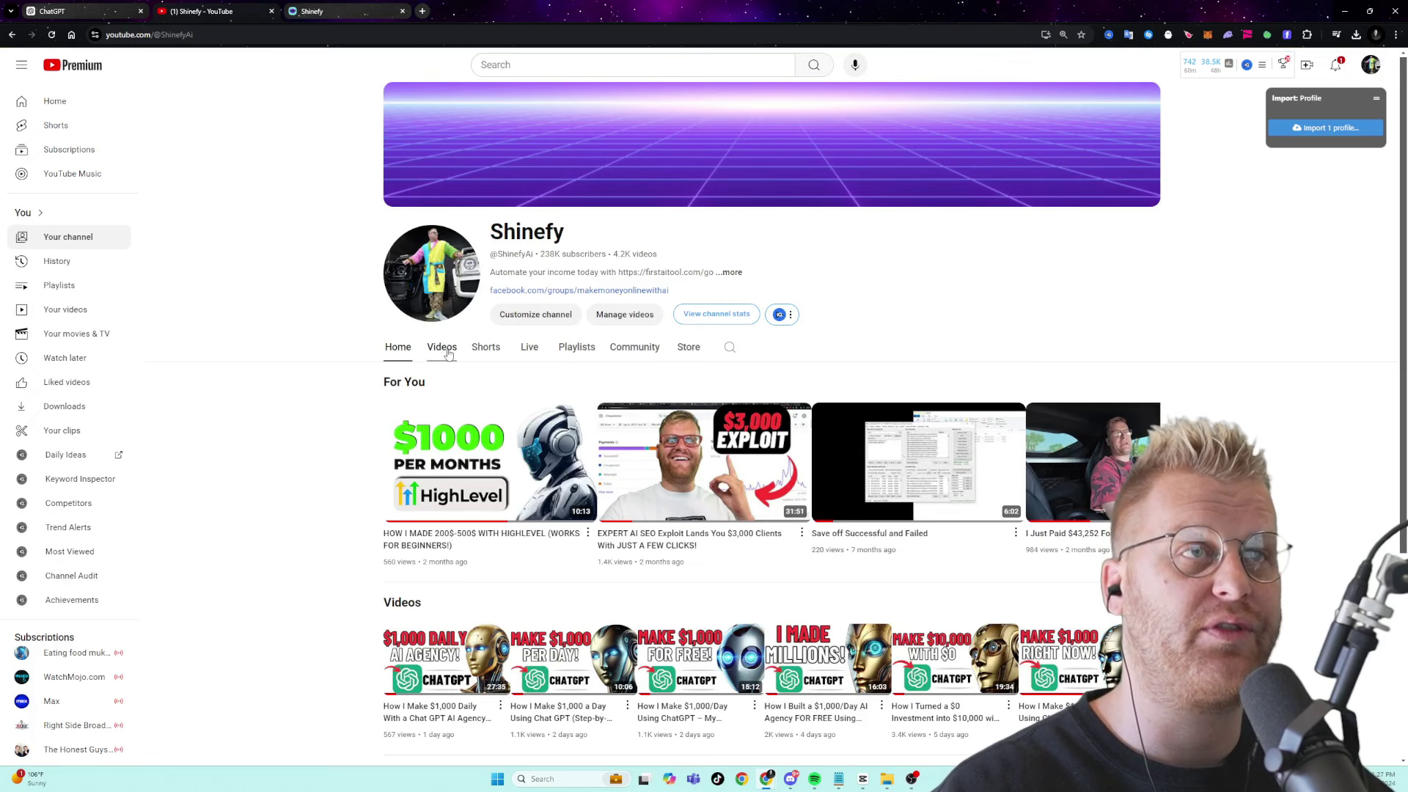
{"action": "left_click", "coordinate": [449, 355]}
{"action": "key", "text": "ctrl+minus"}
{"action": "scroll", "coordinate": [330, 396], "scroll_direction": "down", "scroll_amount": 1}
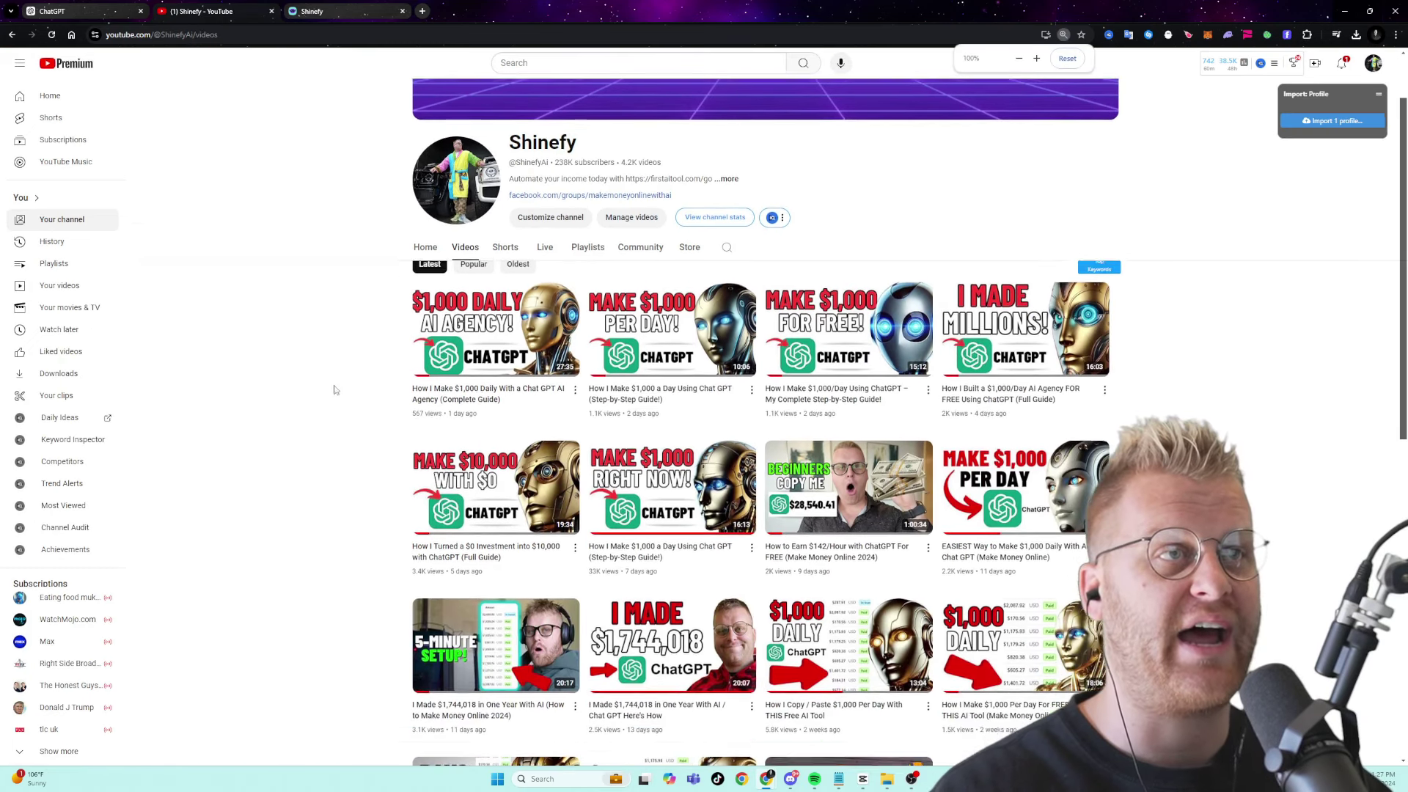
{"action": "scroll", "coordinate": [353, 235], "scroll_direction": "down", "scroll_amount": 1}
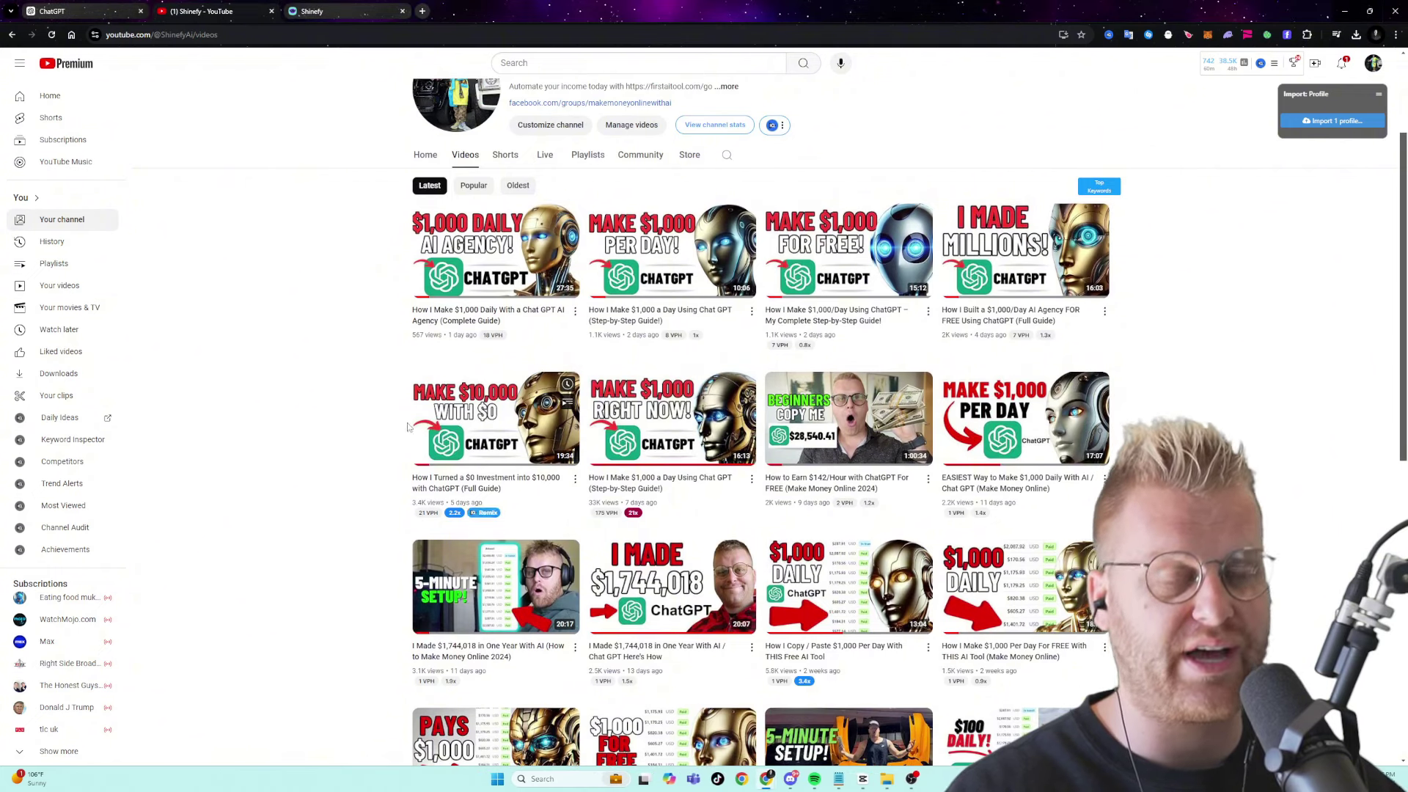
- Take a screenshot of the grid of latest video thumbnails
{"action": "key", "text": "ctrl+shift+s"}
{"action": "left_click_drag", "start_coordinate": [344, 119], "coordinate": [1175, 732]}
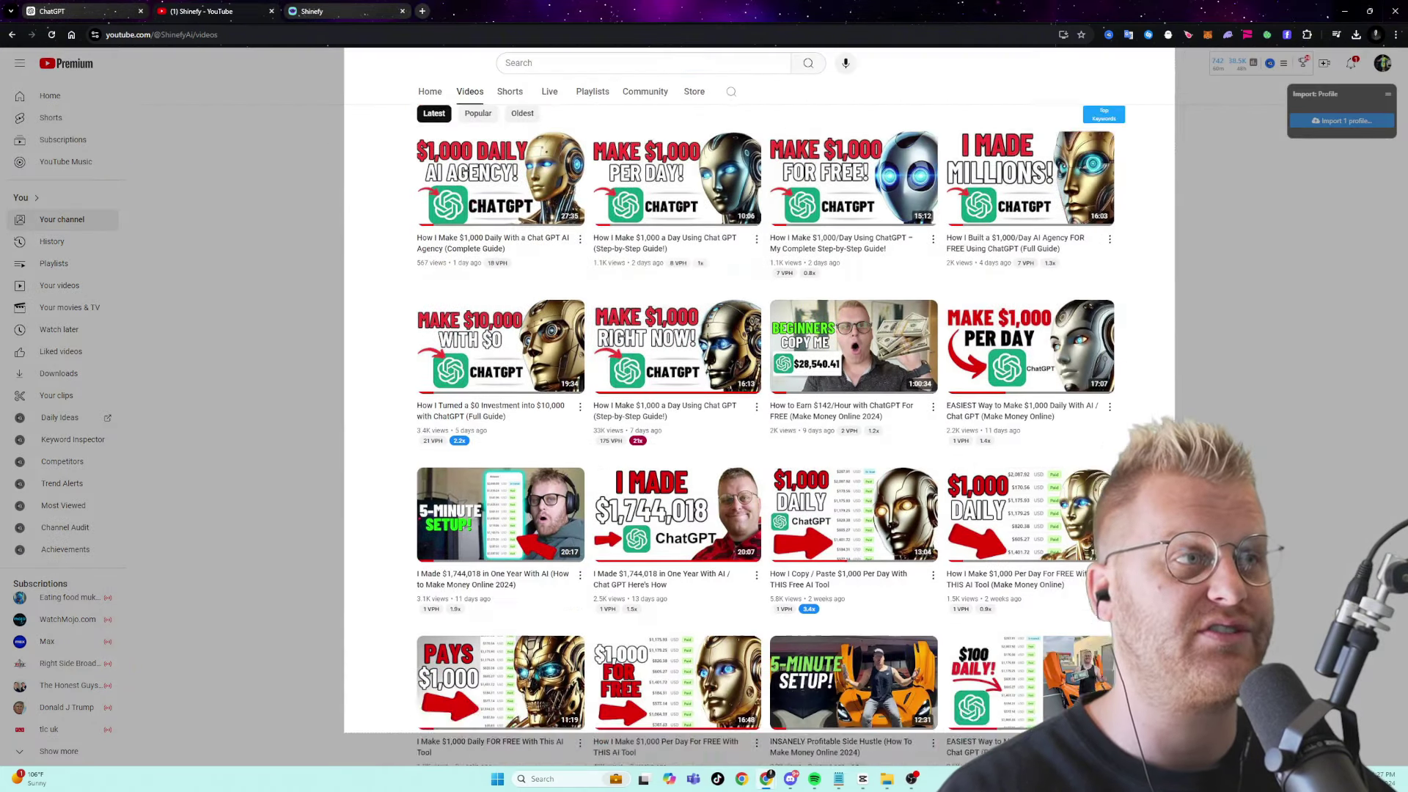
{"action": "scroll", "coordinate": [759, 403], "scroll_direction": "down", "scroll_amount": 7}
{"action": "left_click_drag", "start_coordinate": [1082, 289], "coordinate": [1193, 398]}
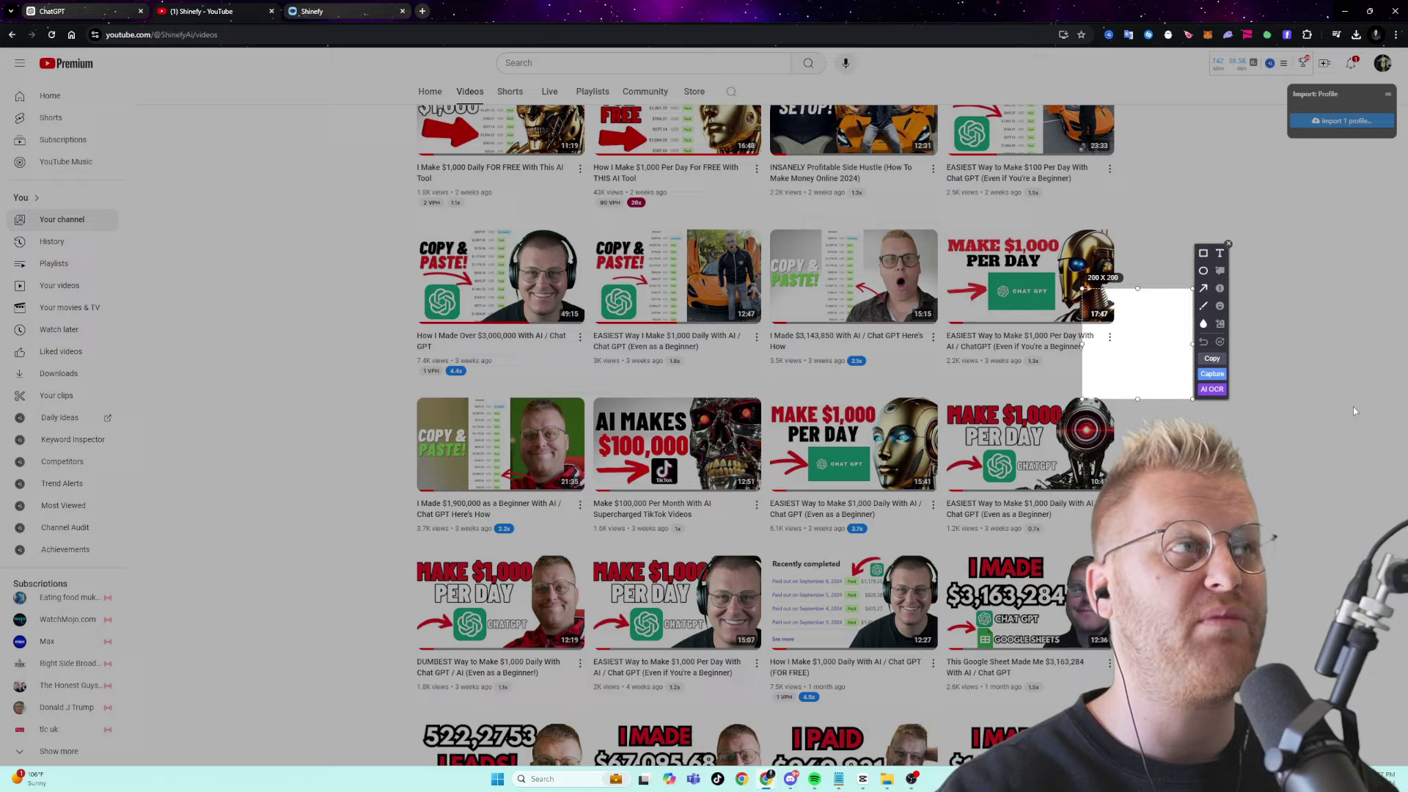
{"action": "key", "text": "Escape"}
{"action": "scroll", "coordinate": [193, 489], "scroll_direction": "up", "scroll_amount": 10}
{"action": "scroll", "coordinate": [210, 487], "scroll_direction": "down", "scroll_amount": 2}
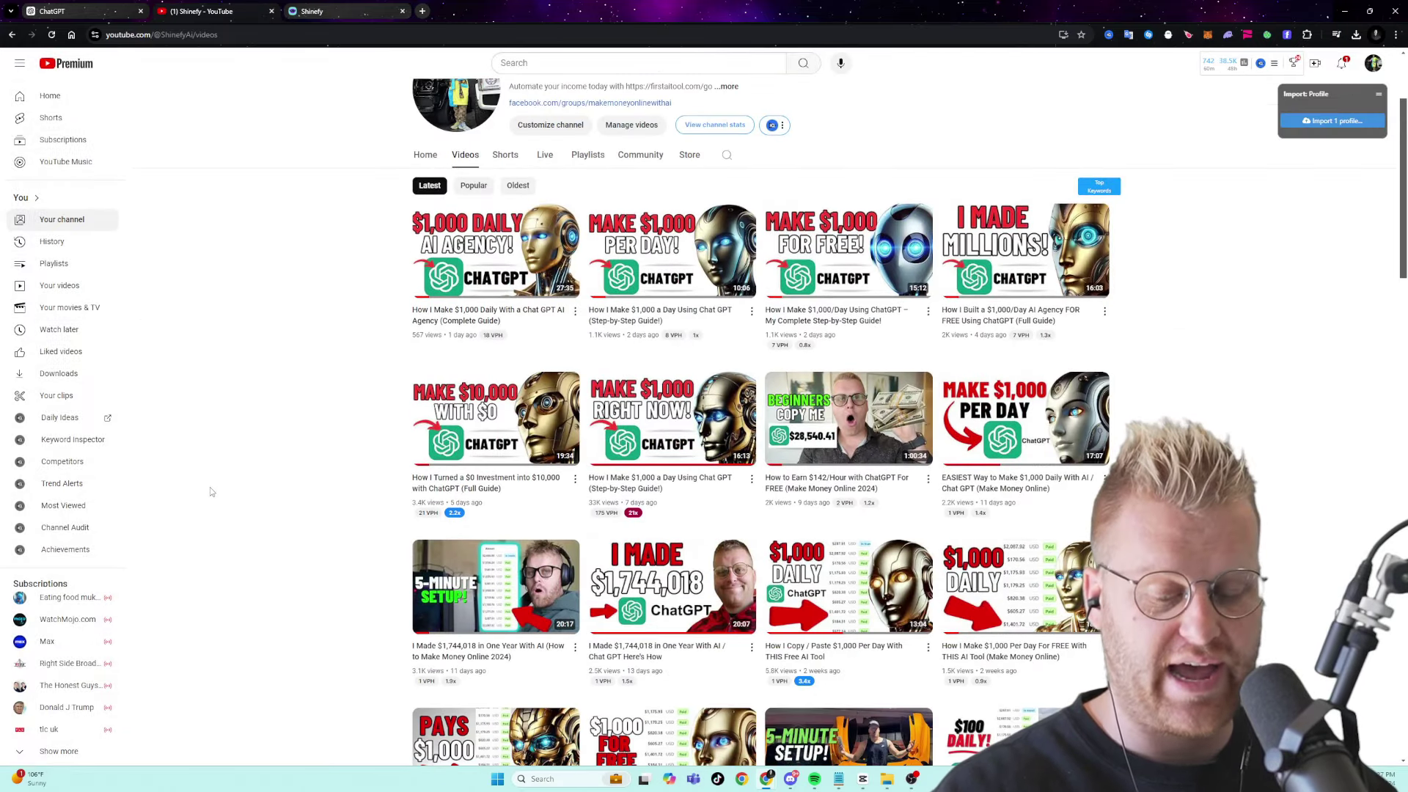
{"action": "key", "text": "ctrl+shift+s"}
{"action": "left_click_drag", "start_coordinate": [299, 110], "coordinate": [1249, 743]}
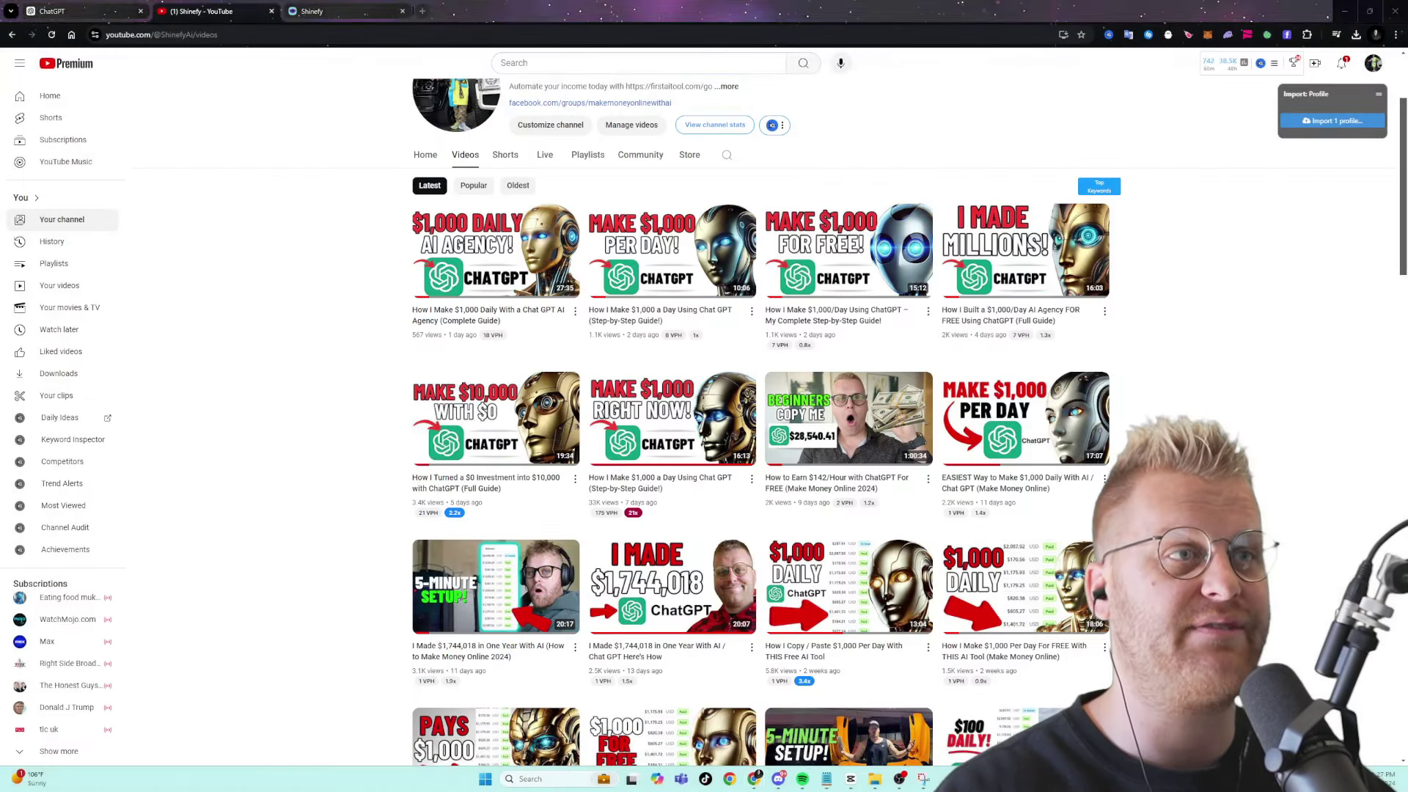
- Attach the thumbnail-grid screenshot and ask ChatGPT to analyze it and suggest thumbnail ideas and prompts
{"action": "left_click", "coordinate": [347, 12]}
{"action": "left_click", "coordinate": [81, 11]}
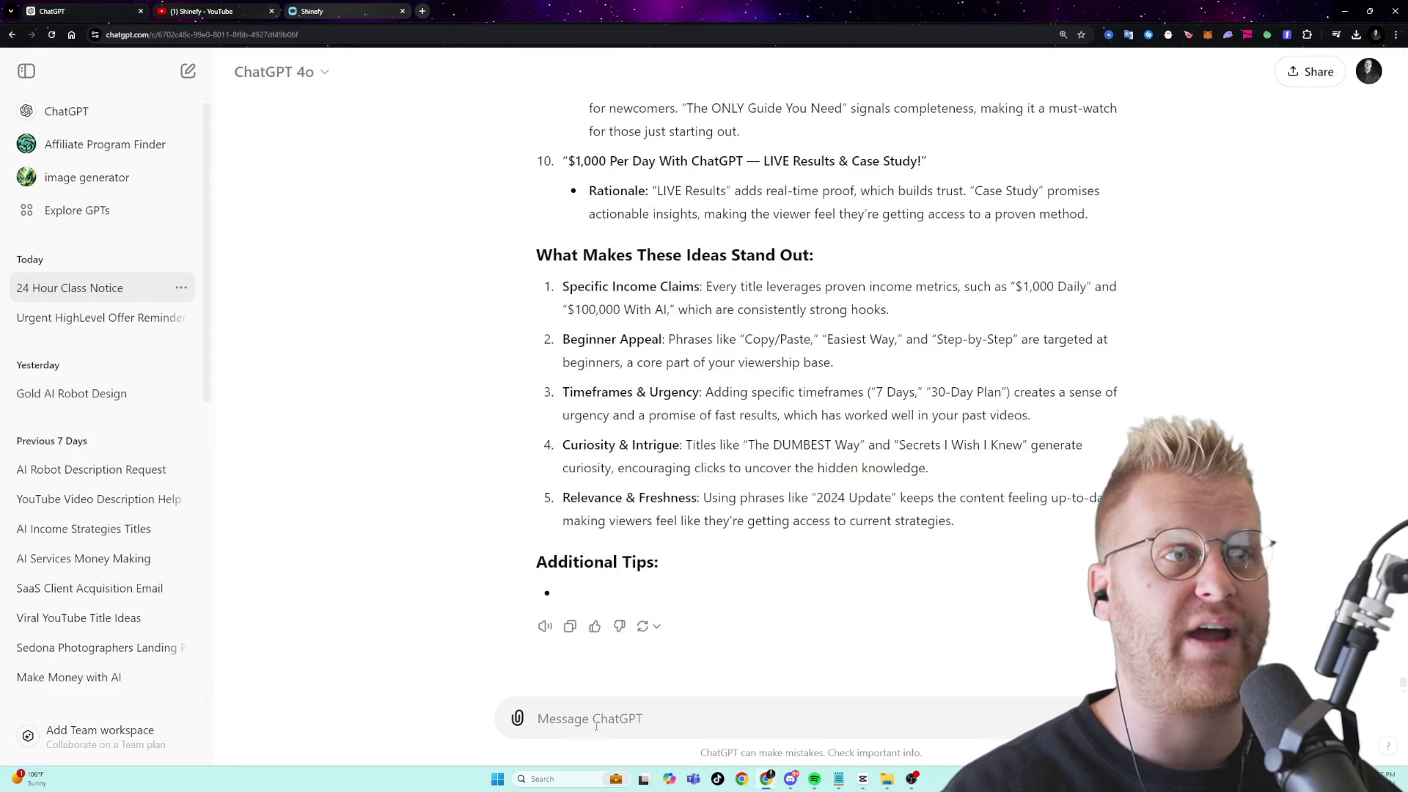
{"action": "left_click", "coordinate": [517, 718]}
{"action": "left_click", "coordinate": [586, 673]}
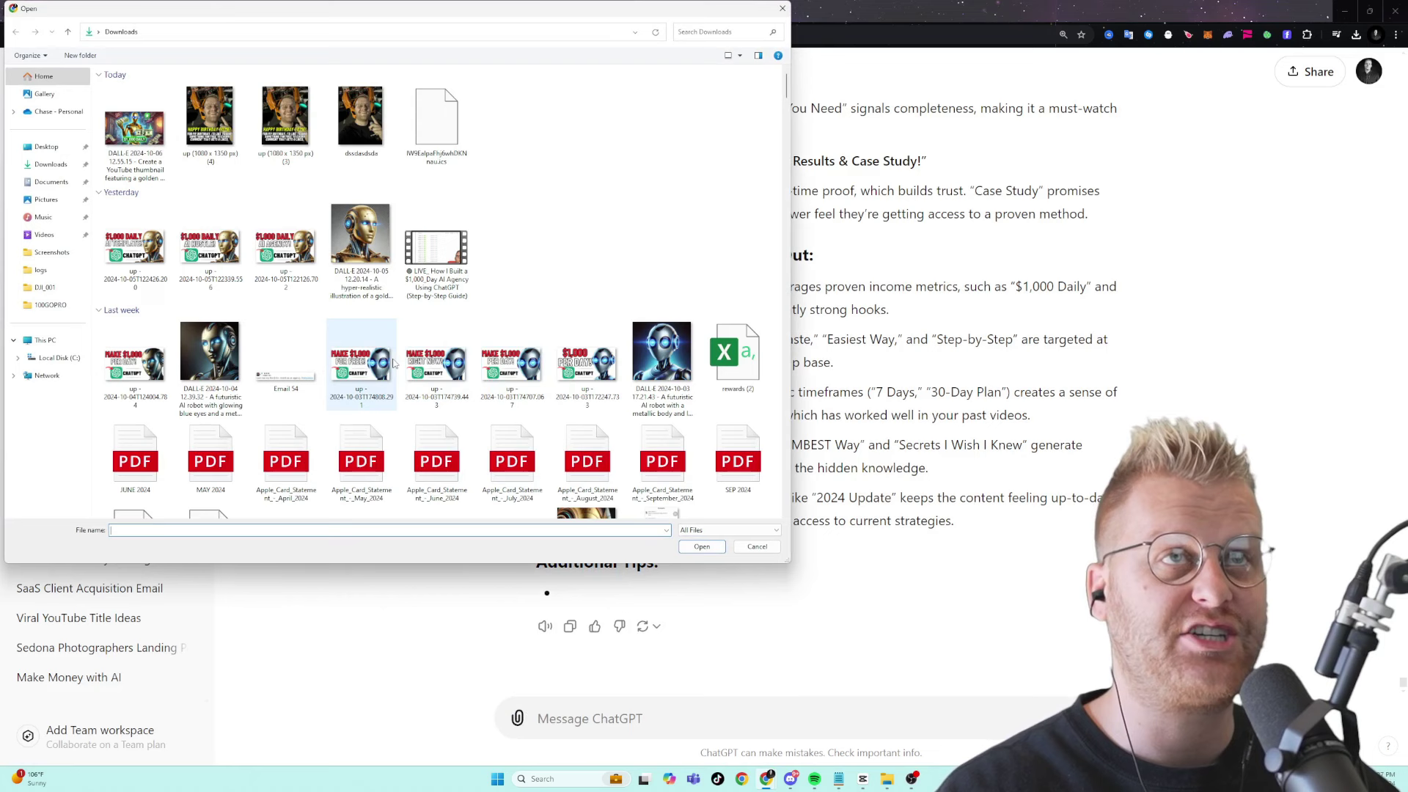
{"action": "left_click", "coordinate": [44, 94]}
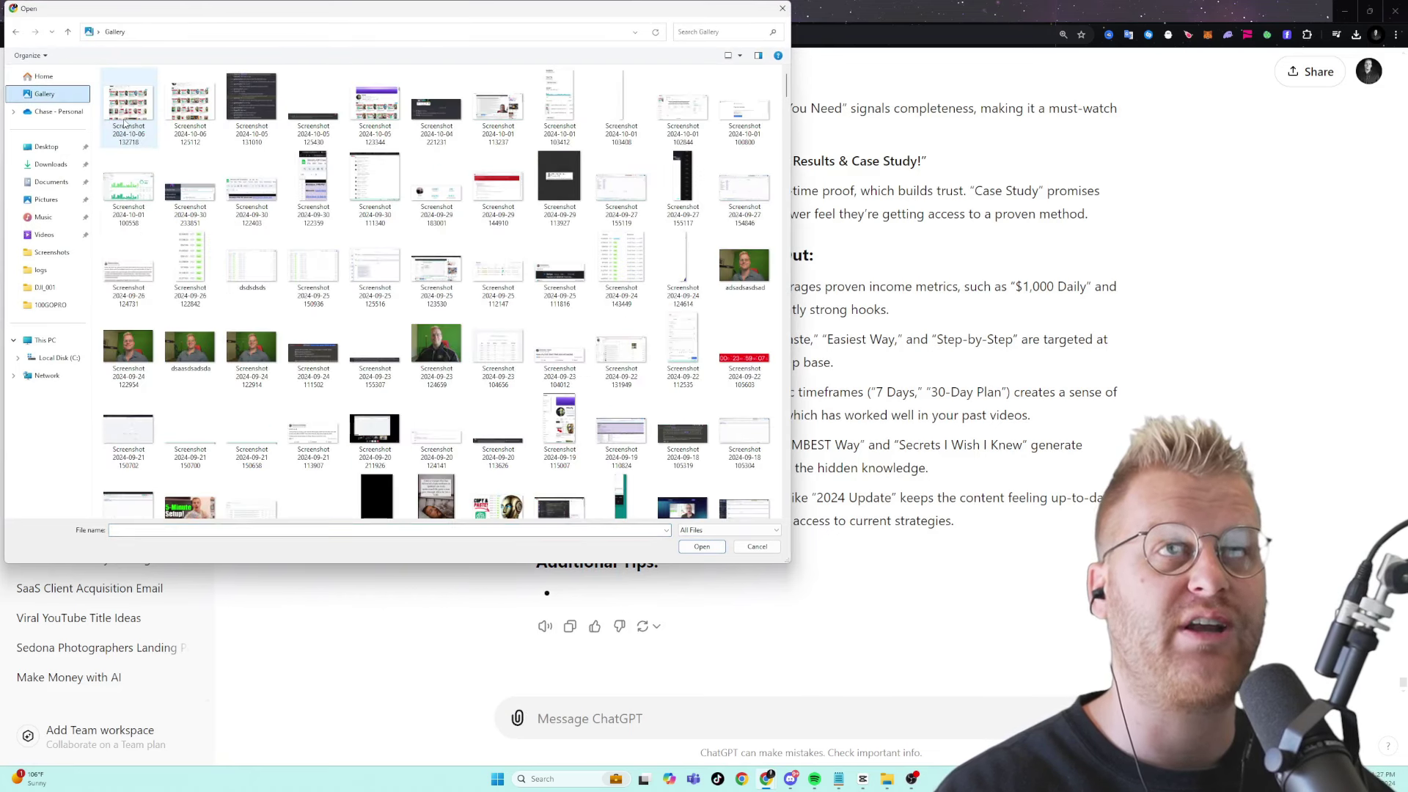
{"action": "double_click", "coordinate": [124, 123]}
{"action": "type", "text": "ana"}
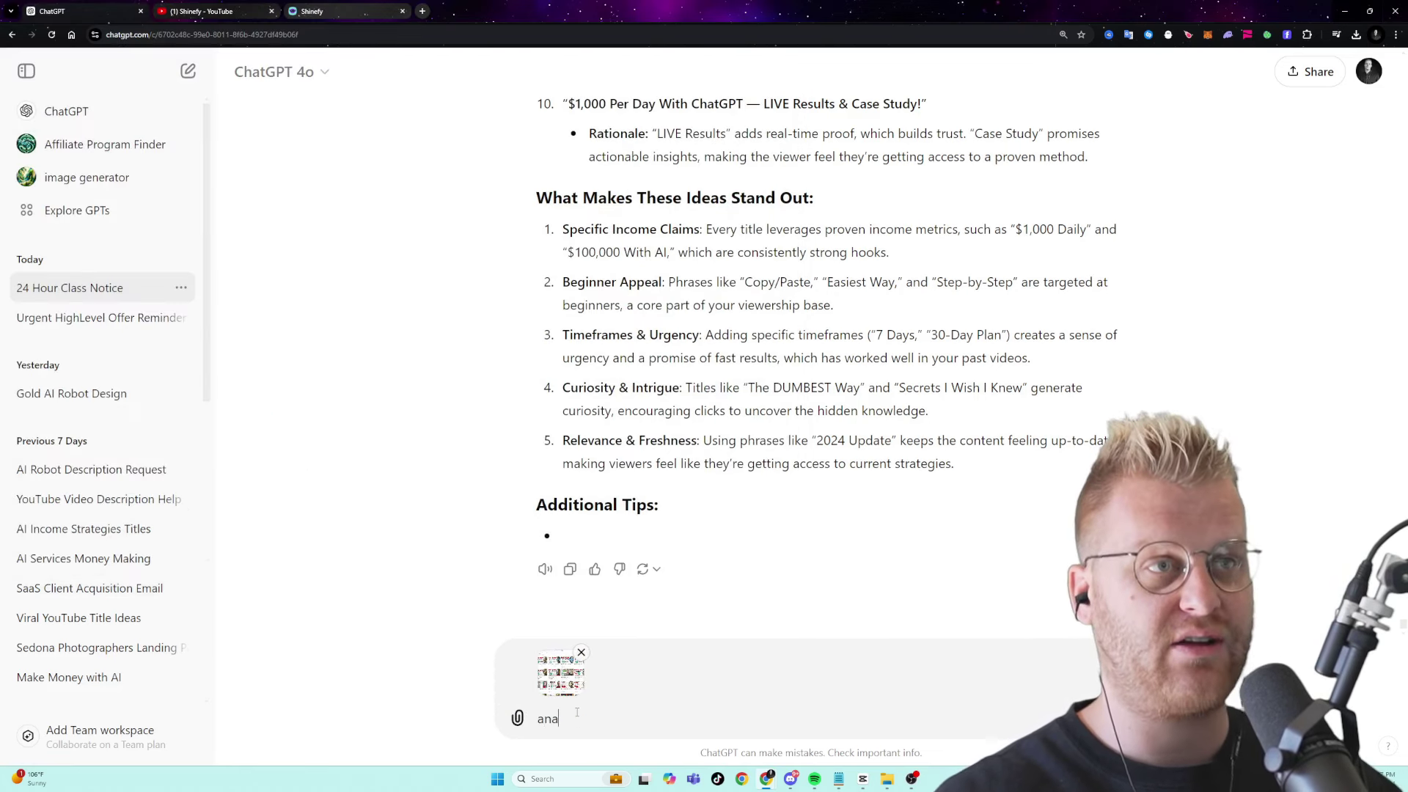
{"action": "type", "text": "l"}
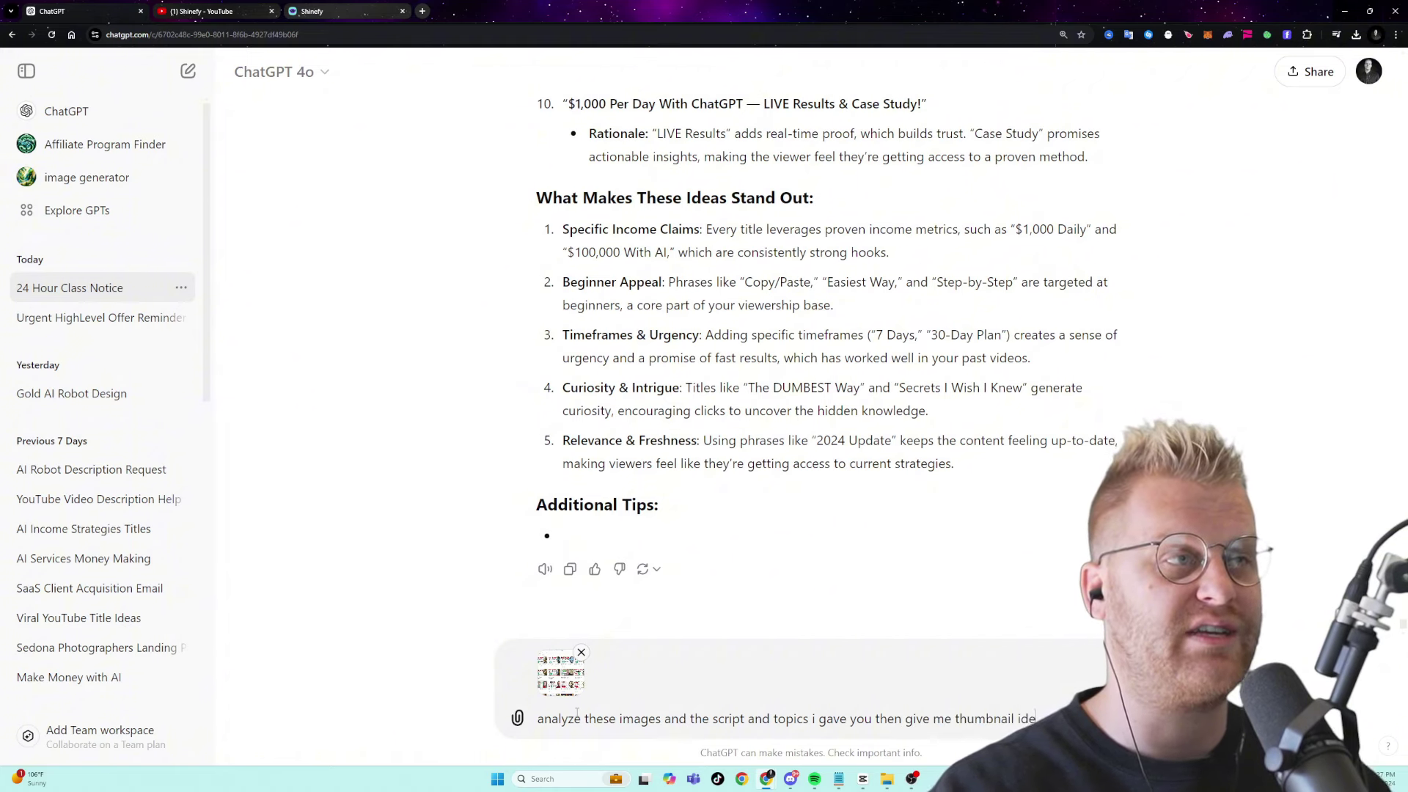
{"action": "type", "text": "and prompts"}
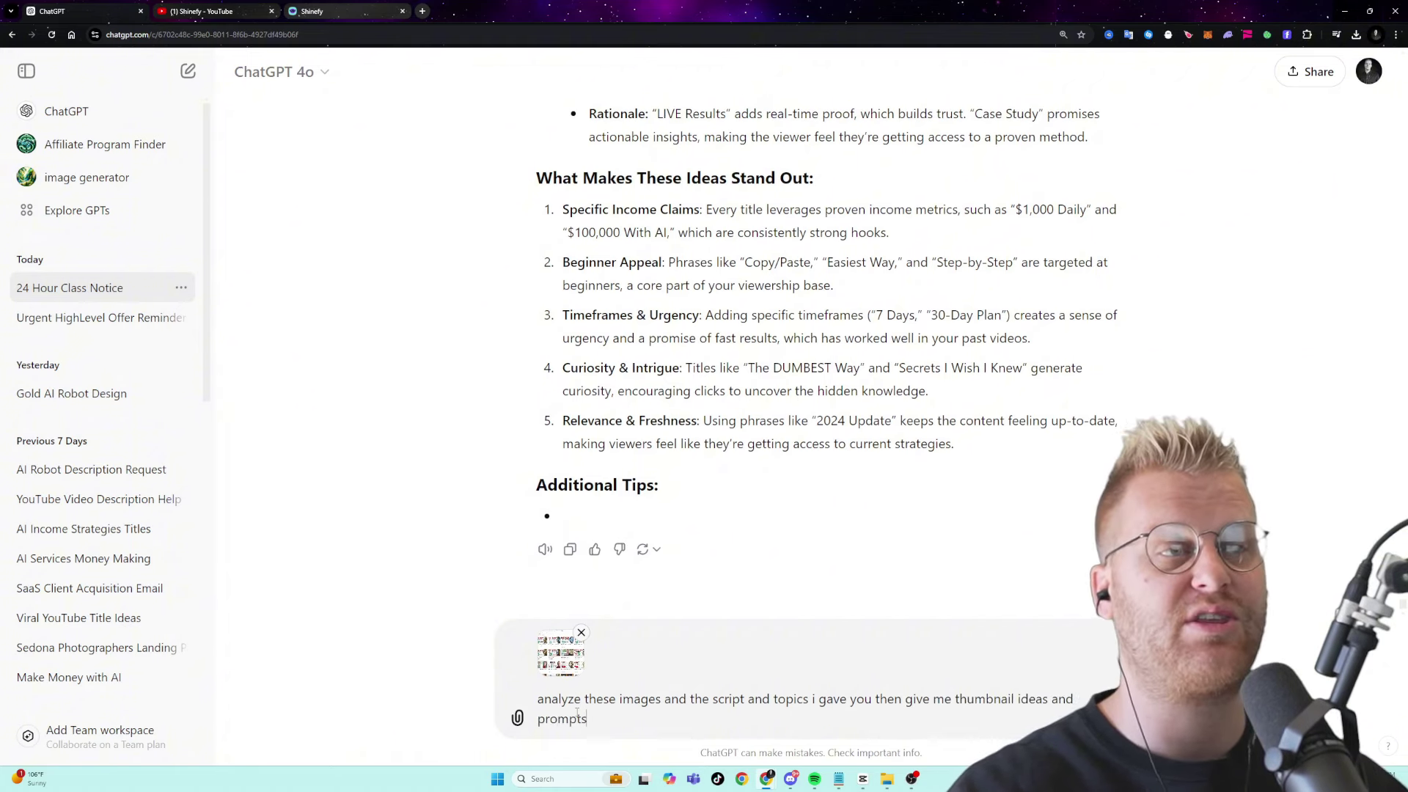
{"action": "key", "text": "Return"}
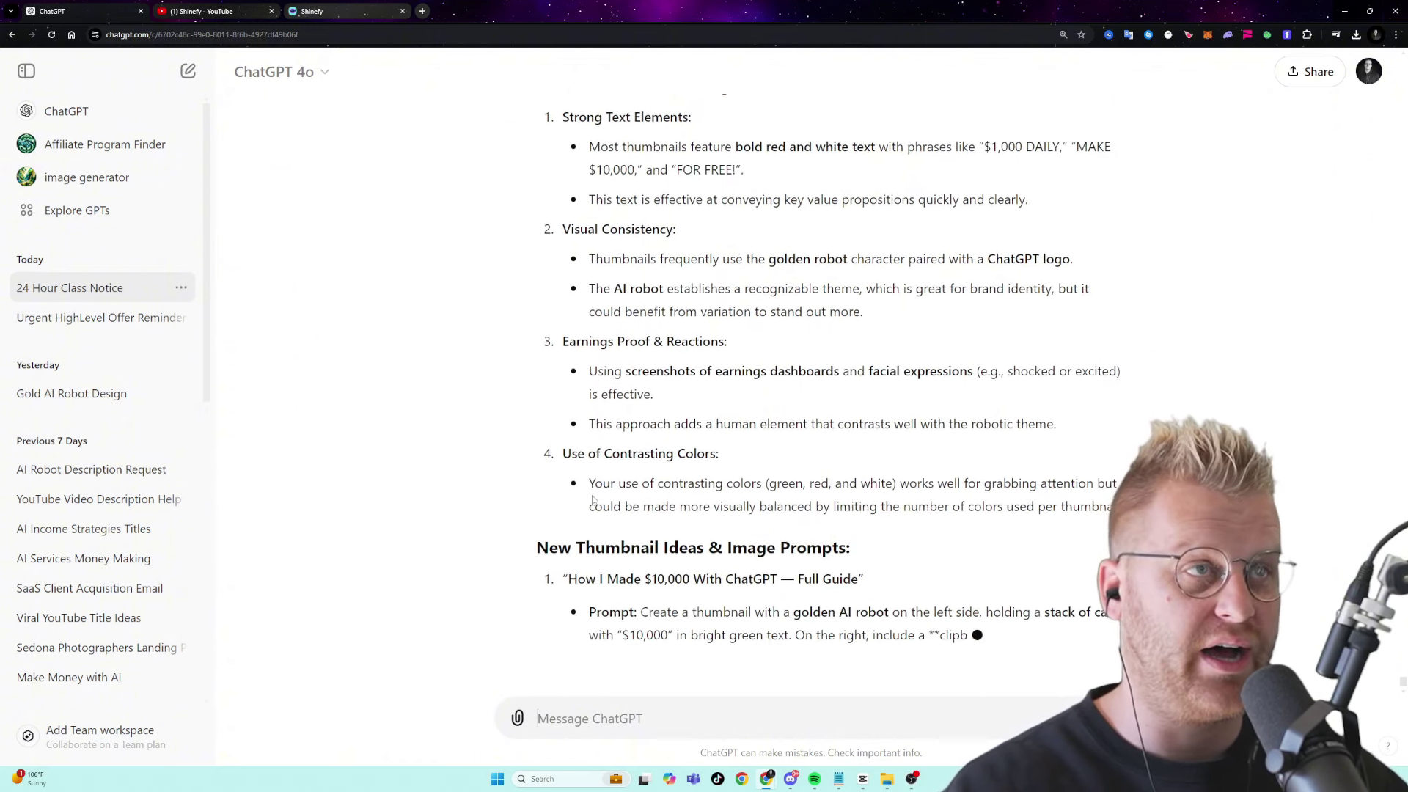
- Read through ChatGPT's thumbnail analysis, ten image-prompt ideas and additional considerations as it finishes
{"action": "left_click_drag", "start_coordinate": [594, 501], "coordinate": [592, 459]}
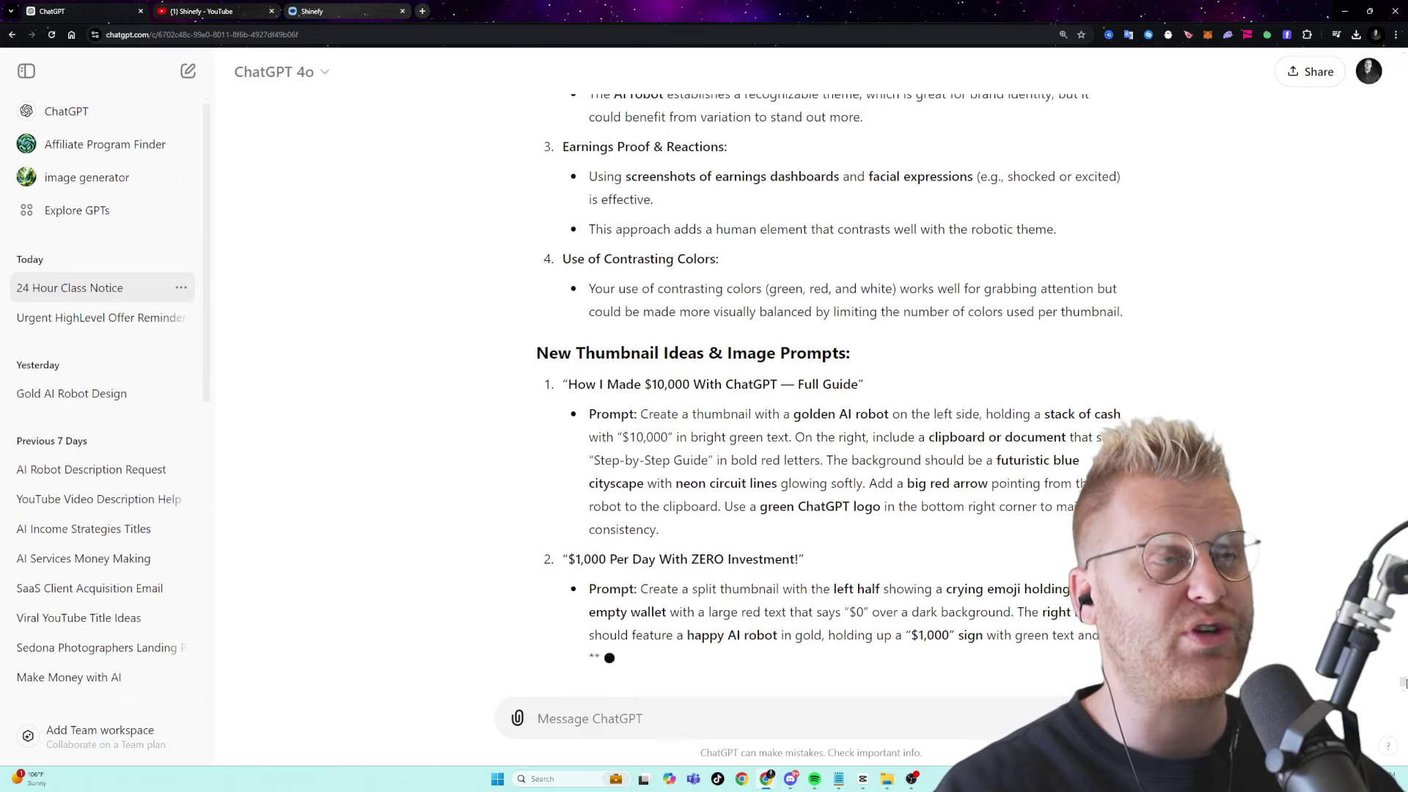
{"action": "scroll", "coordinate": [828, 381], "scroll_direction": "up", "scroll_amount": 10}
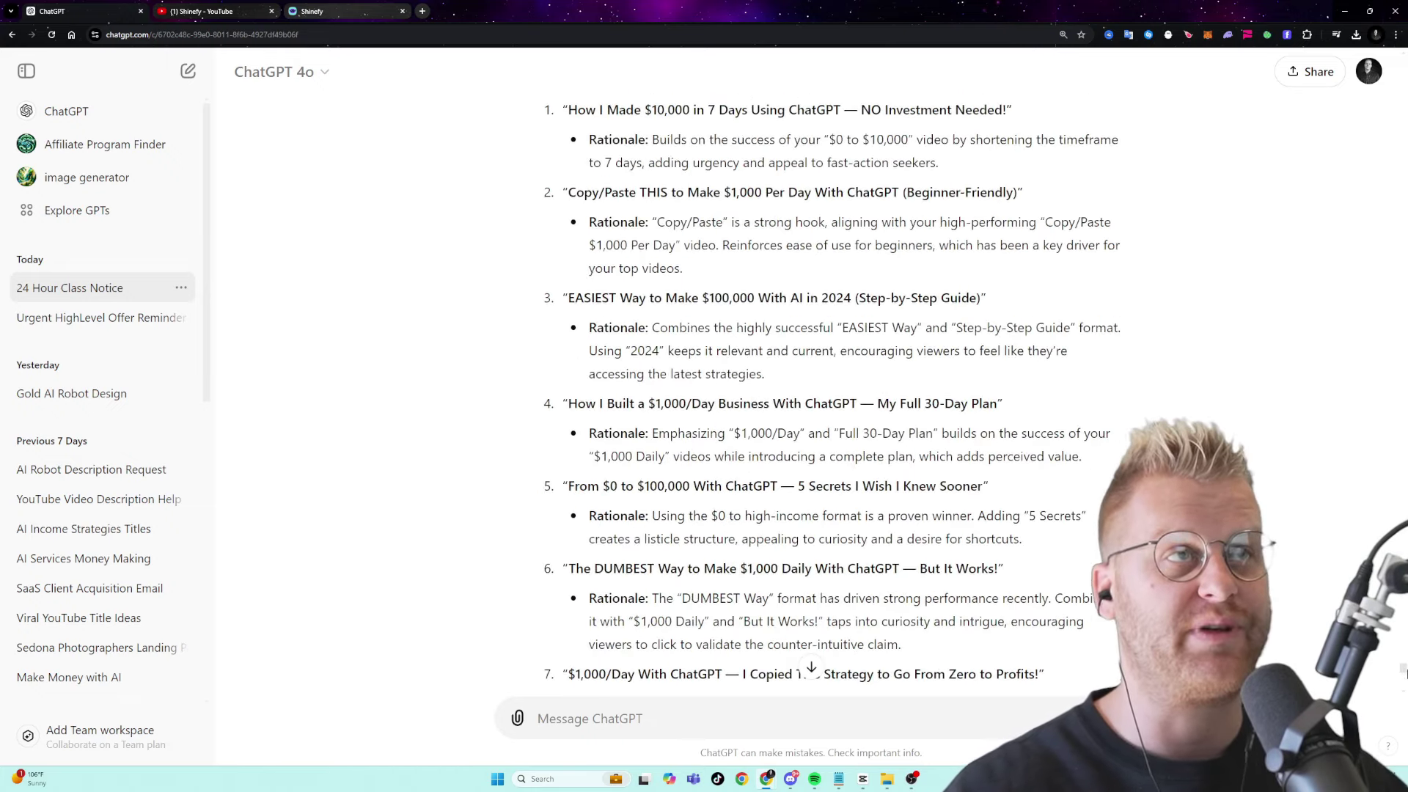
{"action": "scroll", "coordinate": [828, 382], "scroll_direction": "up", "scroll_amount": 15}
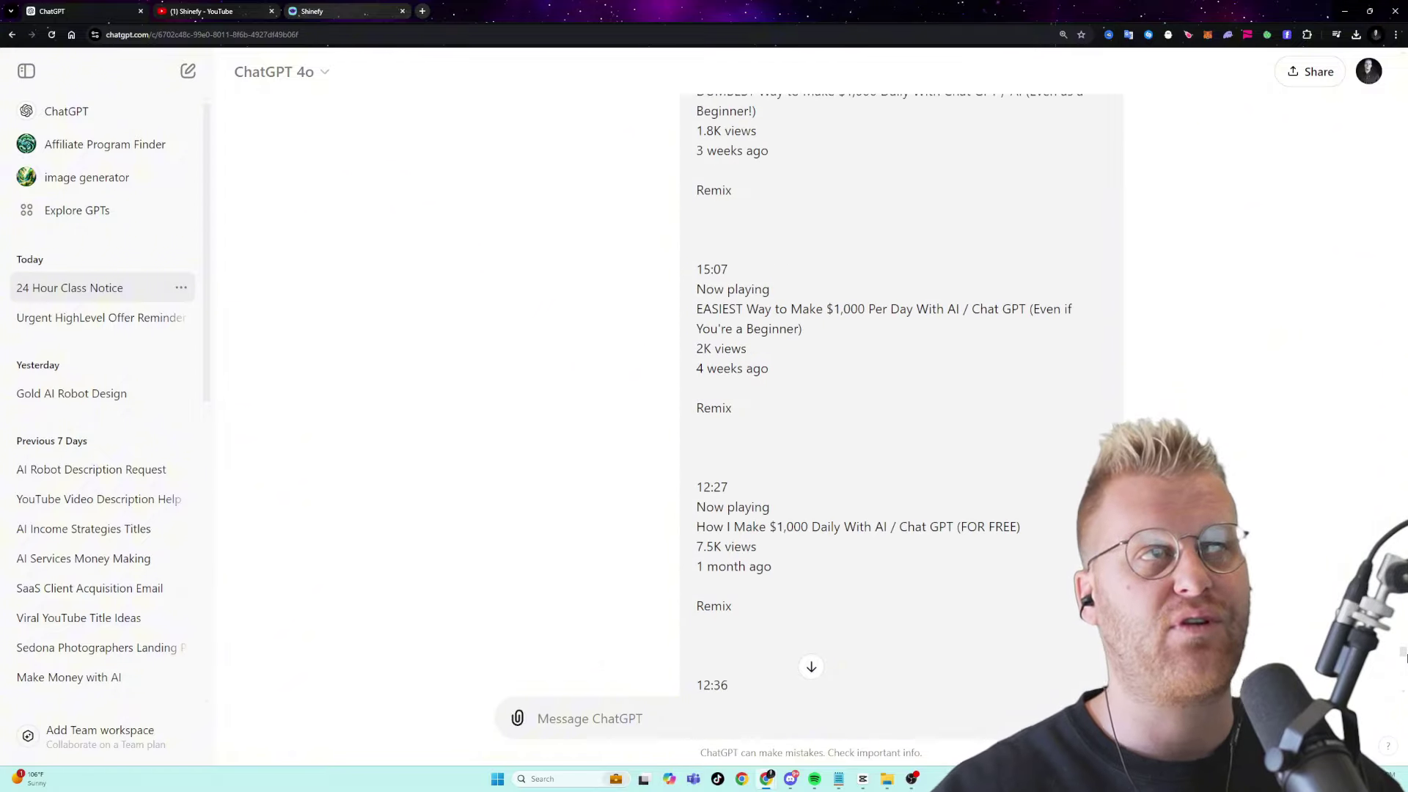
{"action": "scroll", "coordinate": [1403, 655], "scroll_direction": "down", "scroll_amount": 15}
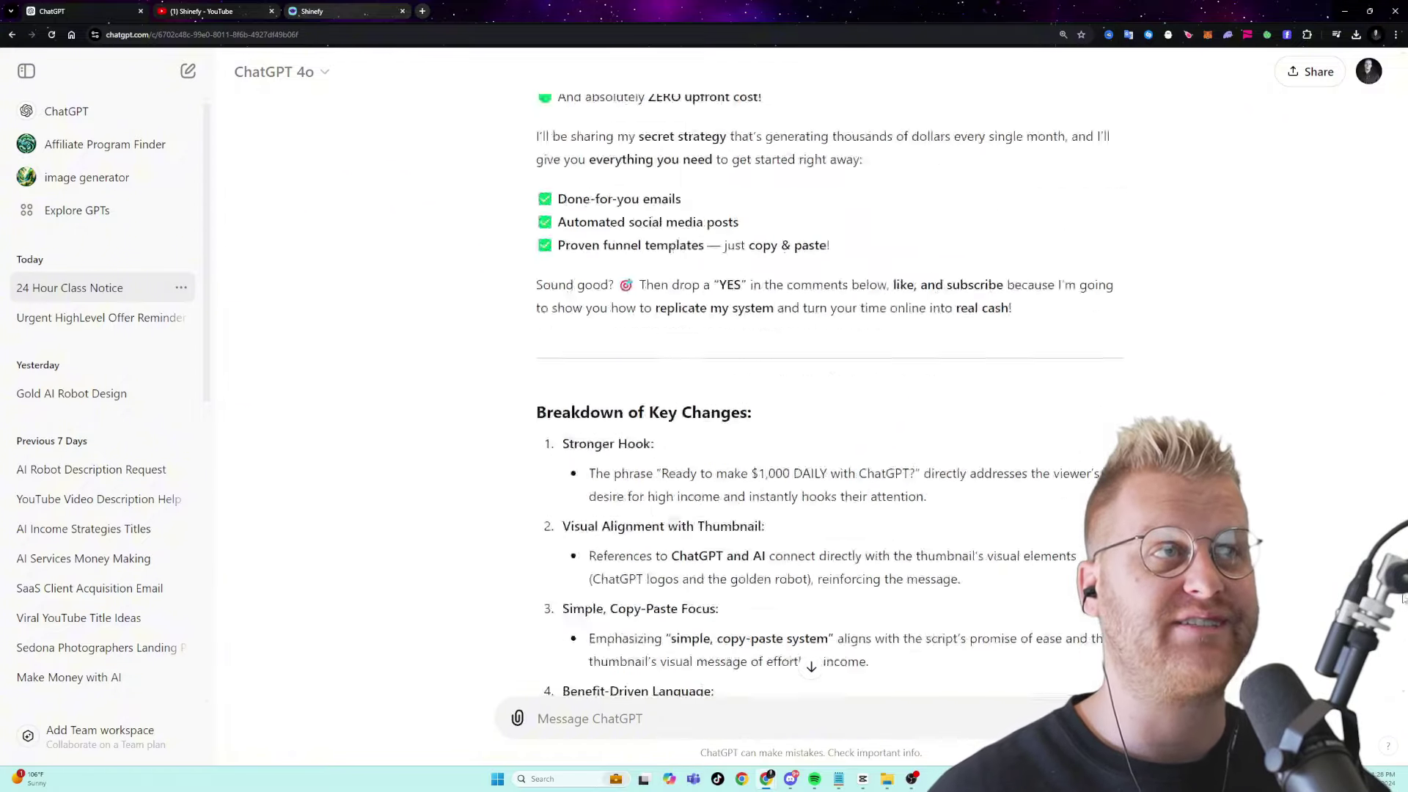
{"action": "scroll", "coordinate": [1403, 599], "scroll_direction": "up", "scroll_amount": 10}
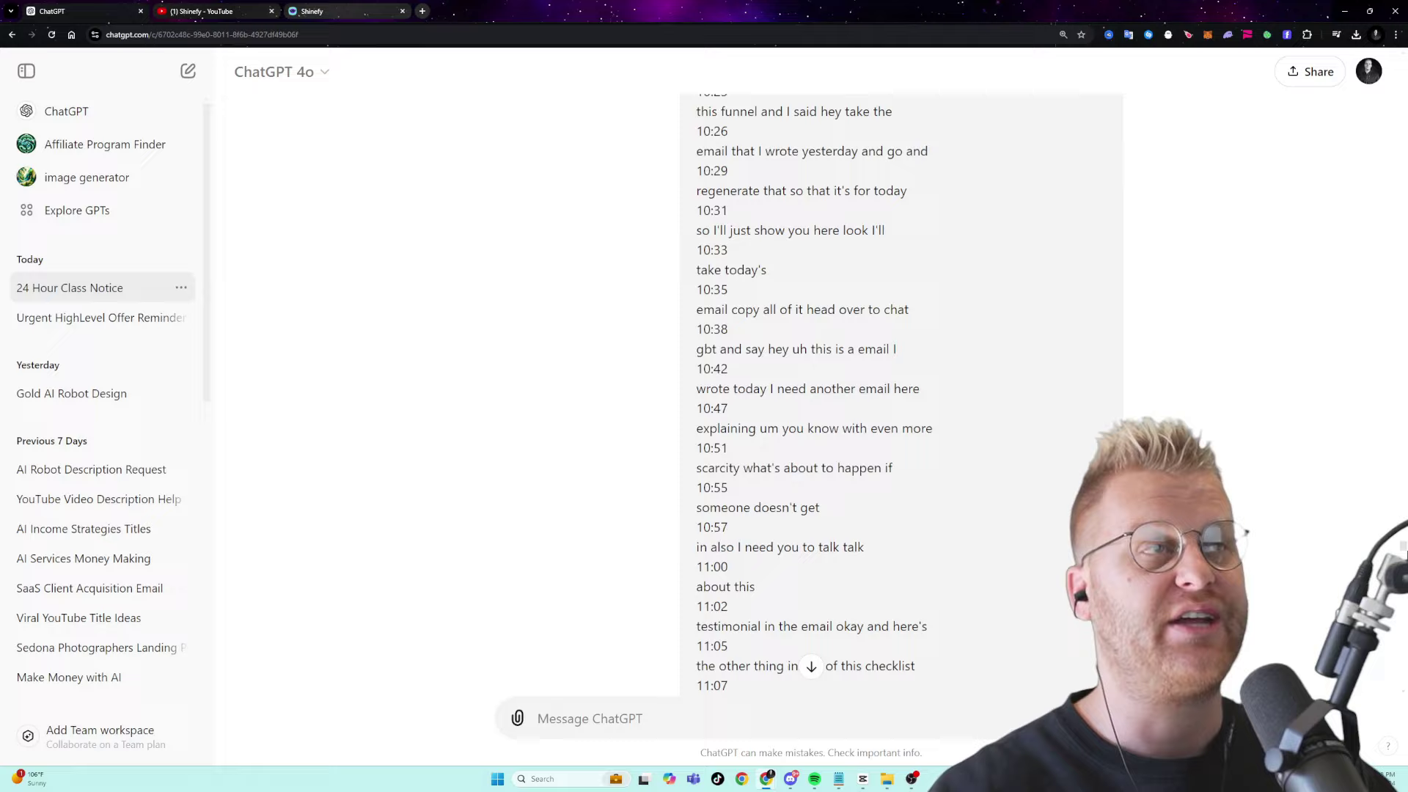
{"action": "scroll", "coordinate": [1403, 506], "scroll_direction": "up", "scroll_amount": 15}
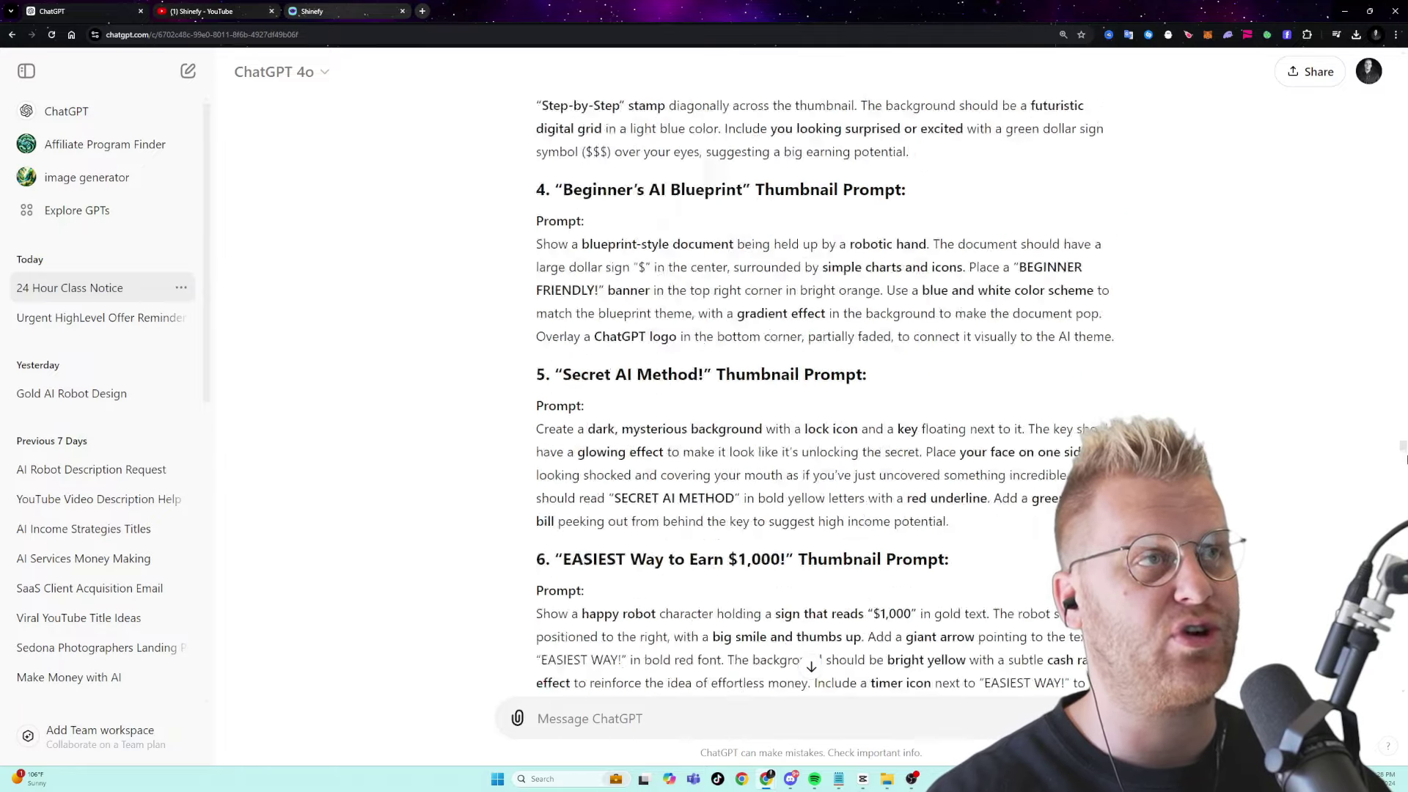
{"action": "scroll", "coordinate": [1403, 461], "scroll_direction": "down", "scroll_amount": 20}
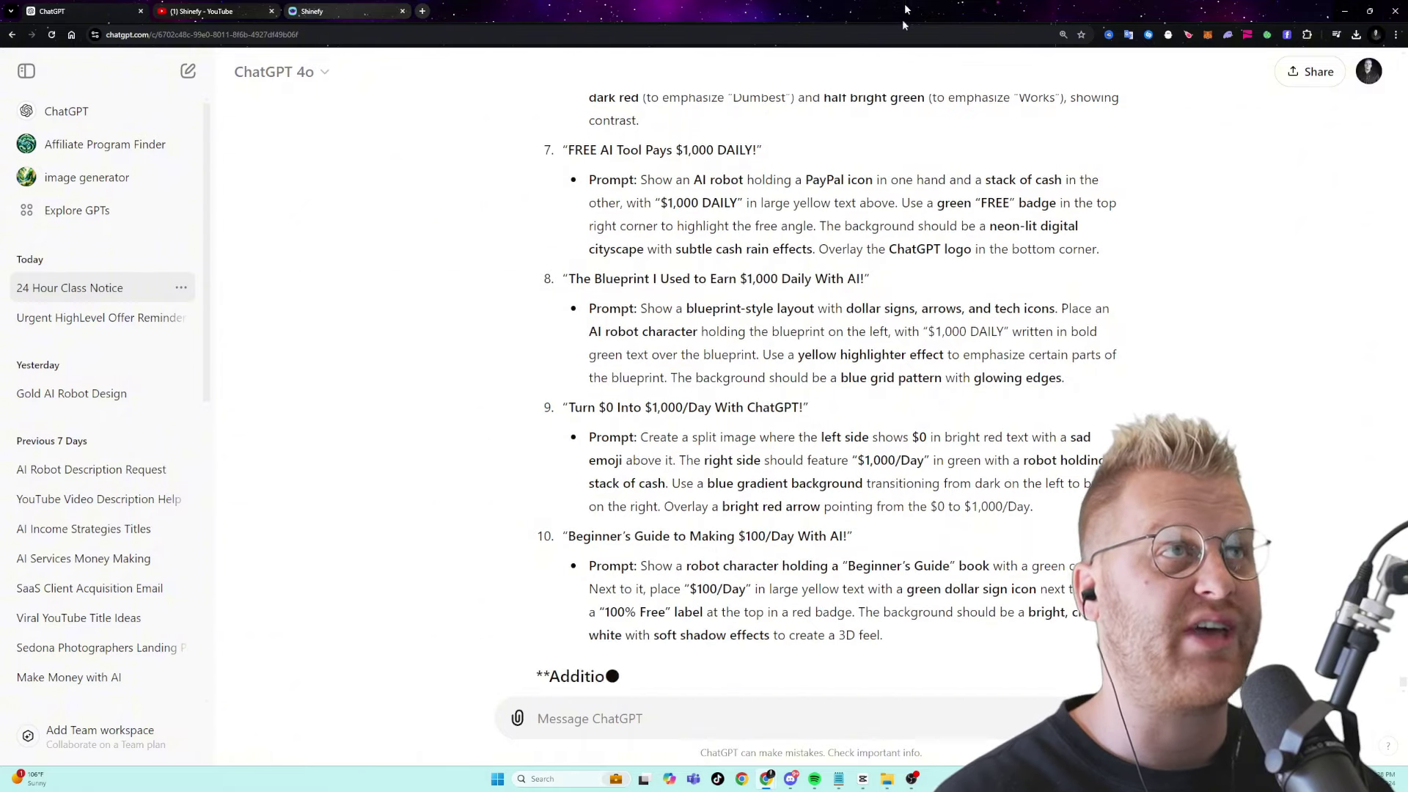
{"action": "left_click_drag", "start_coordinate": [974, 11], "coordinate": [892, 1]}
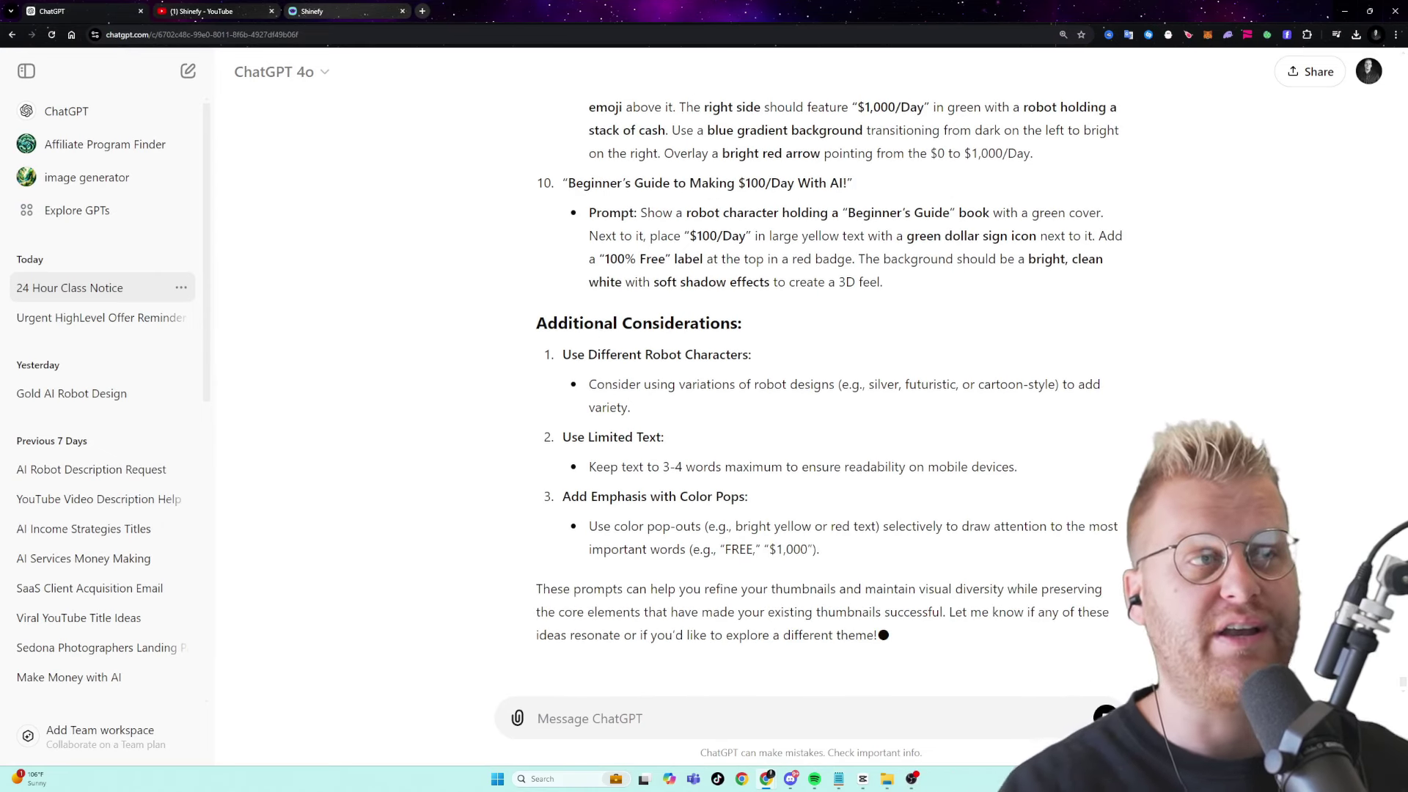
- Attach the robot $1,000 DAILY thumbnail from Downloads and request a promo email about the video
{"action": "type", "text": "now the videos"}
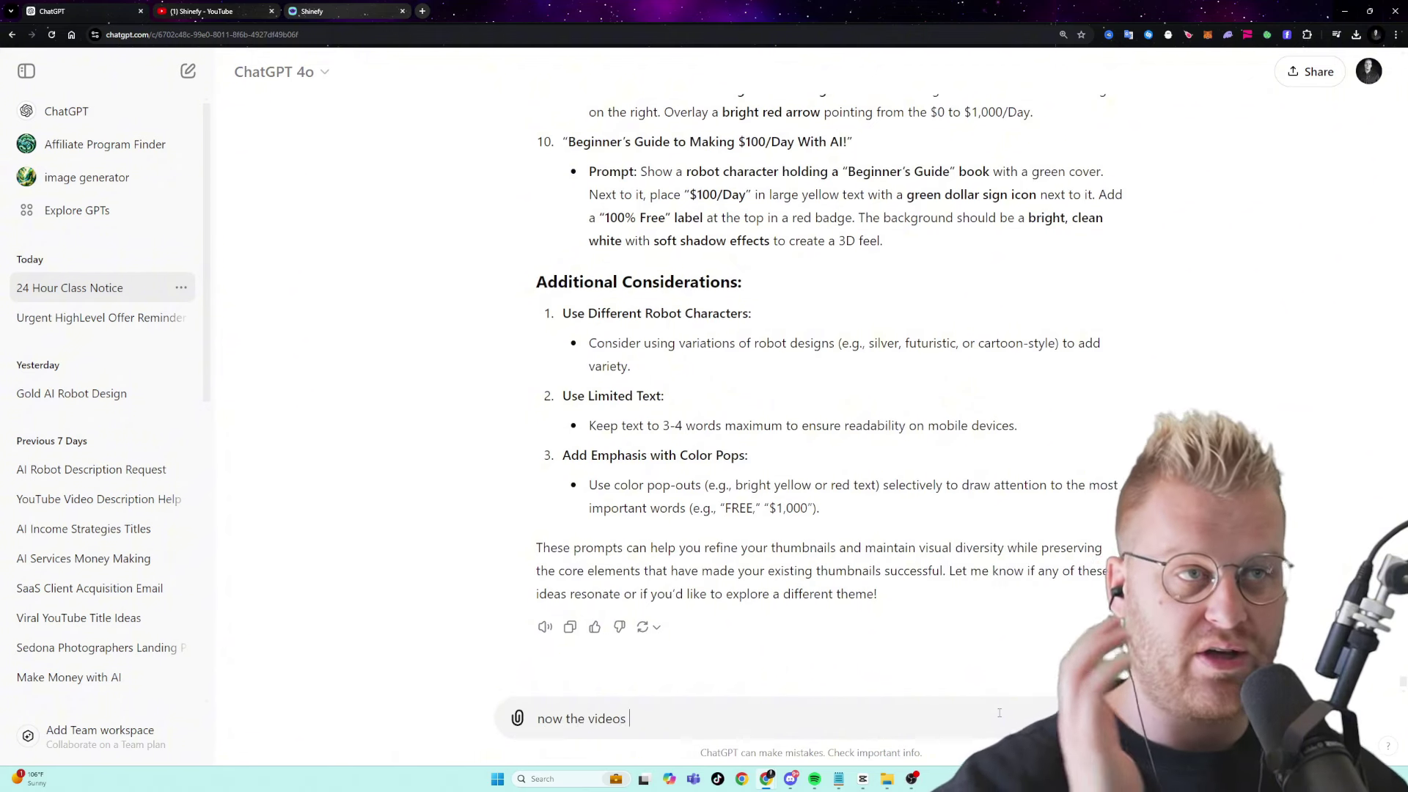
{"action": "left_click", "coordinate": [517, 718]}
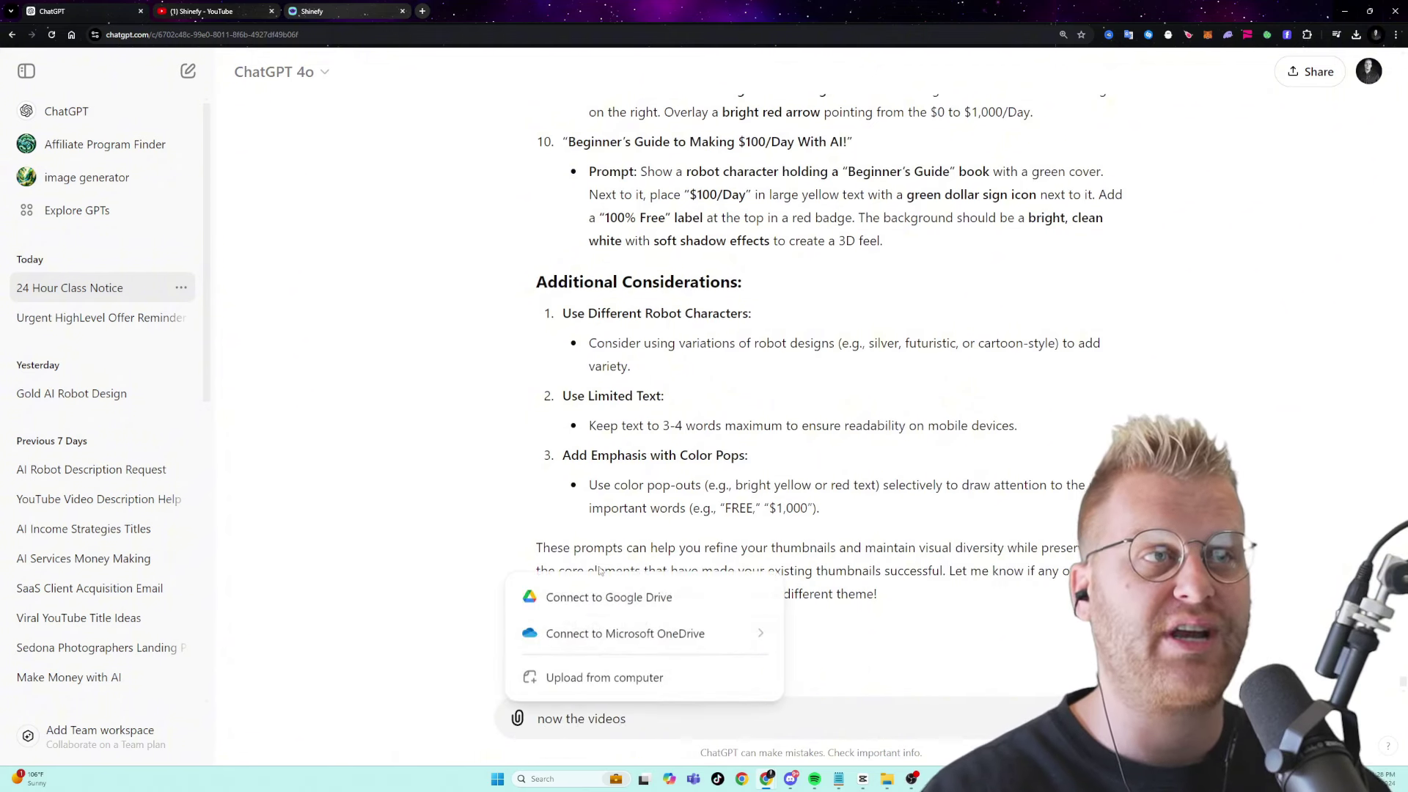
{"action": "left_click", "coordinate": [587, 676]}
{"action": "left_click", "coordinate": [43, 94]}
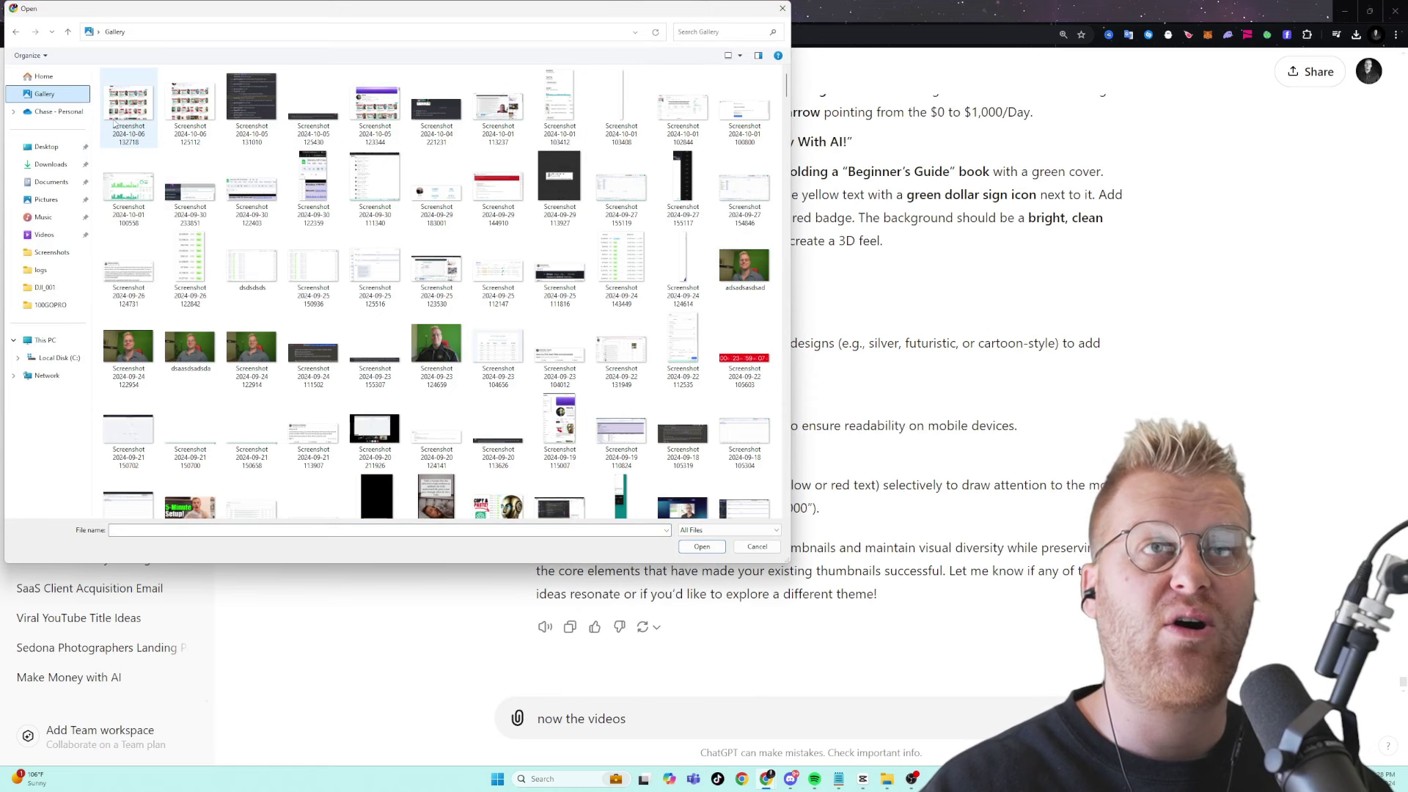
{"action": "left_click", "coordinate": [47, 164]}
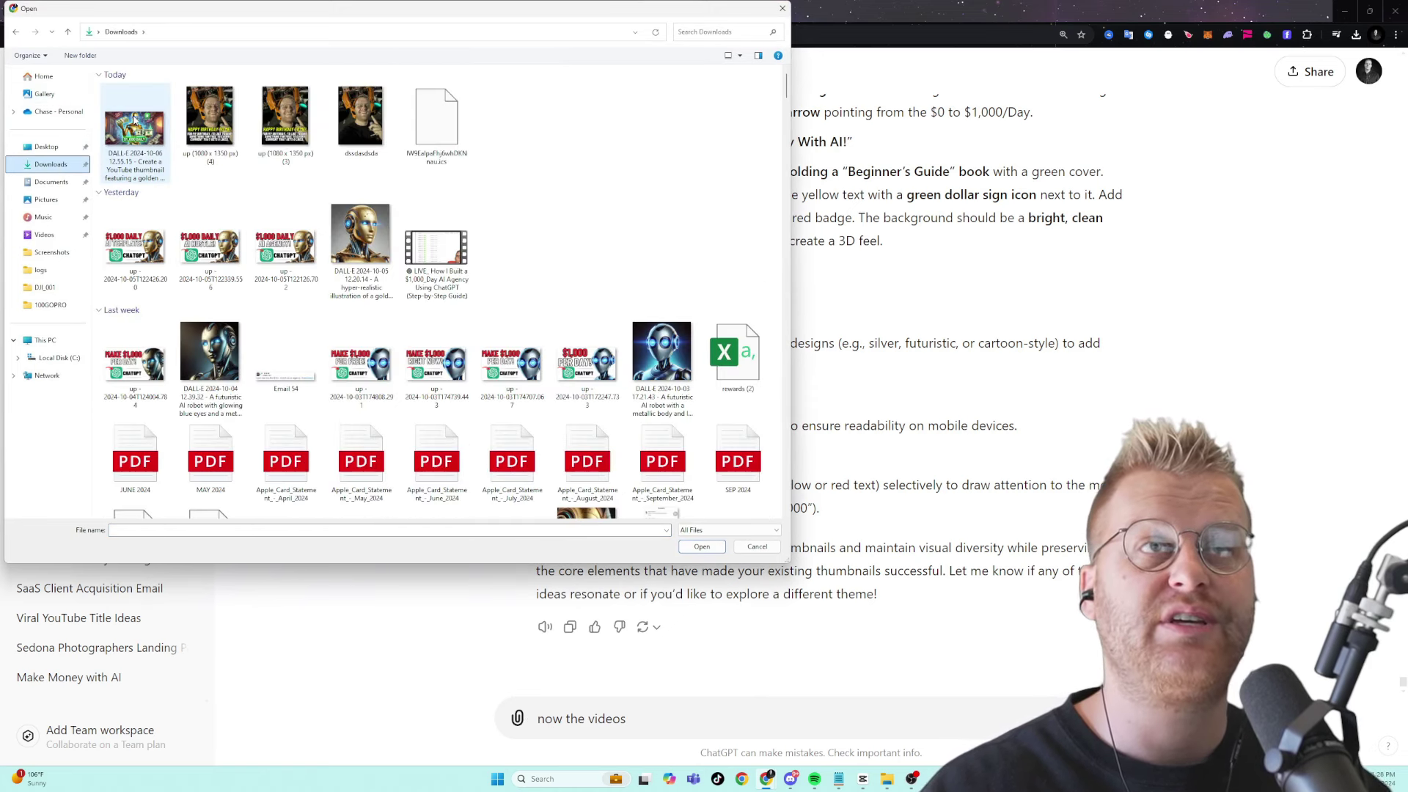
{"action": "double_click", "coordinate": [136, 158]}
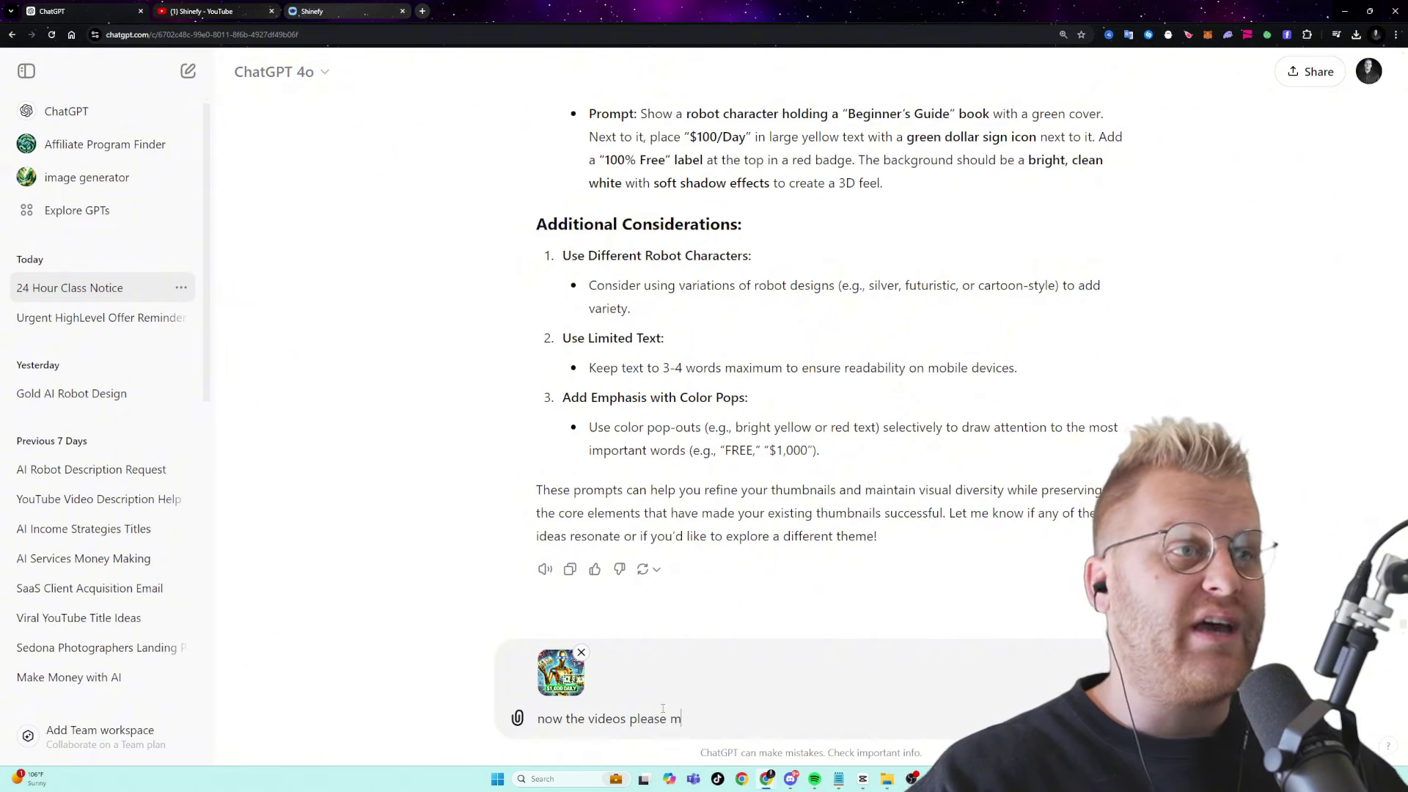
{"action": "type", "text": "email about it"}
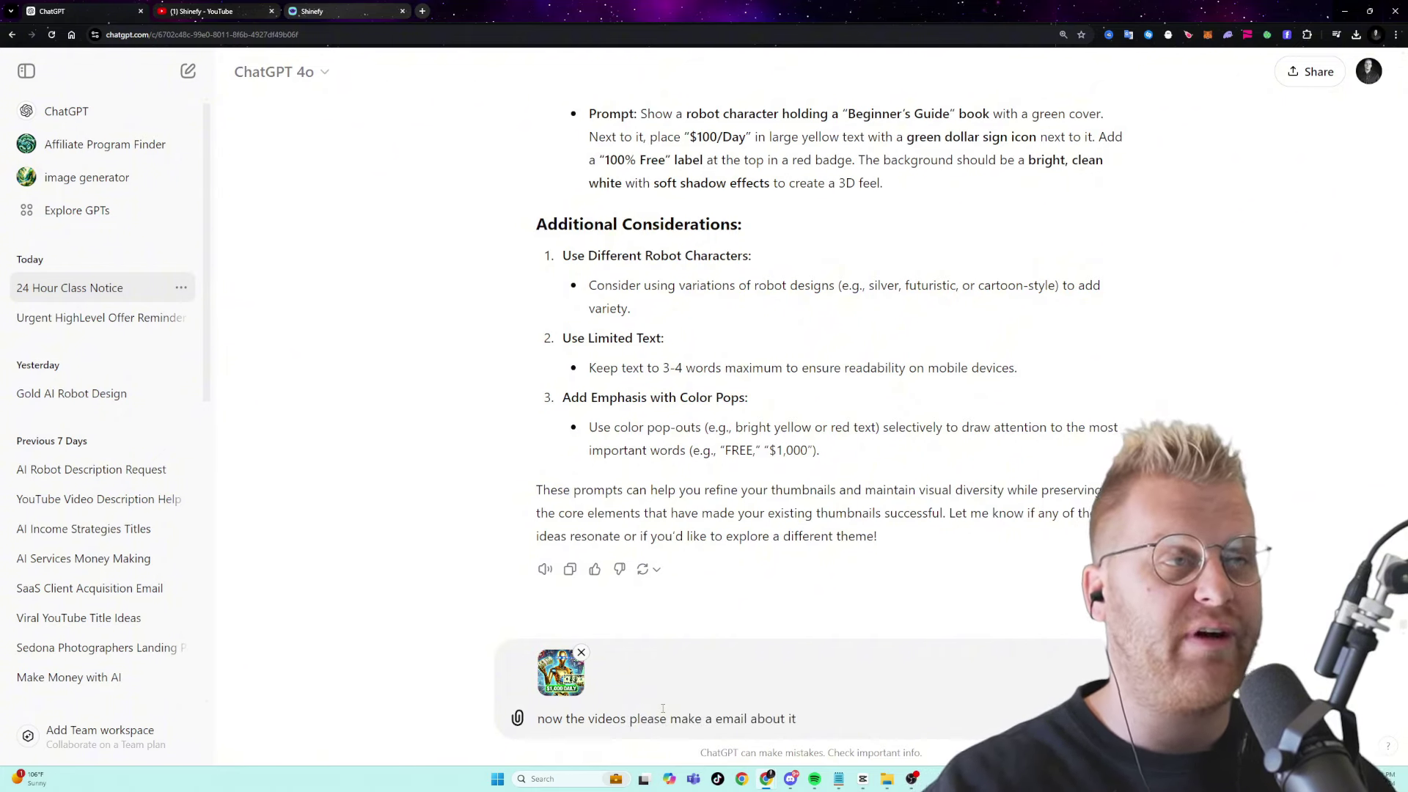
{"action": "key", "text": "Return"}
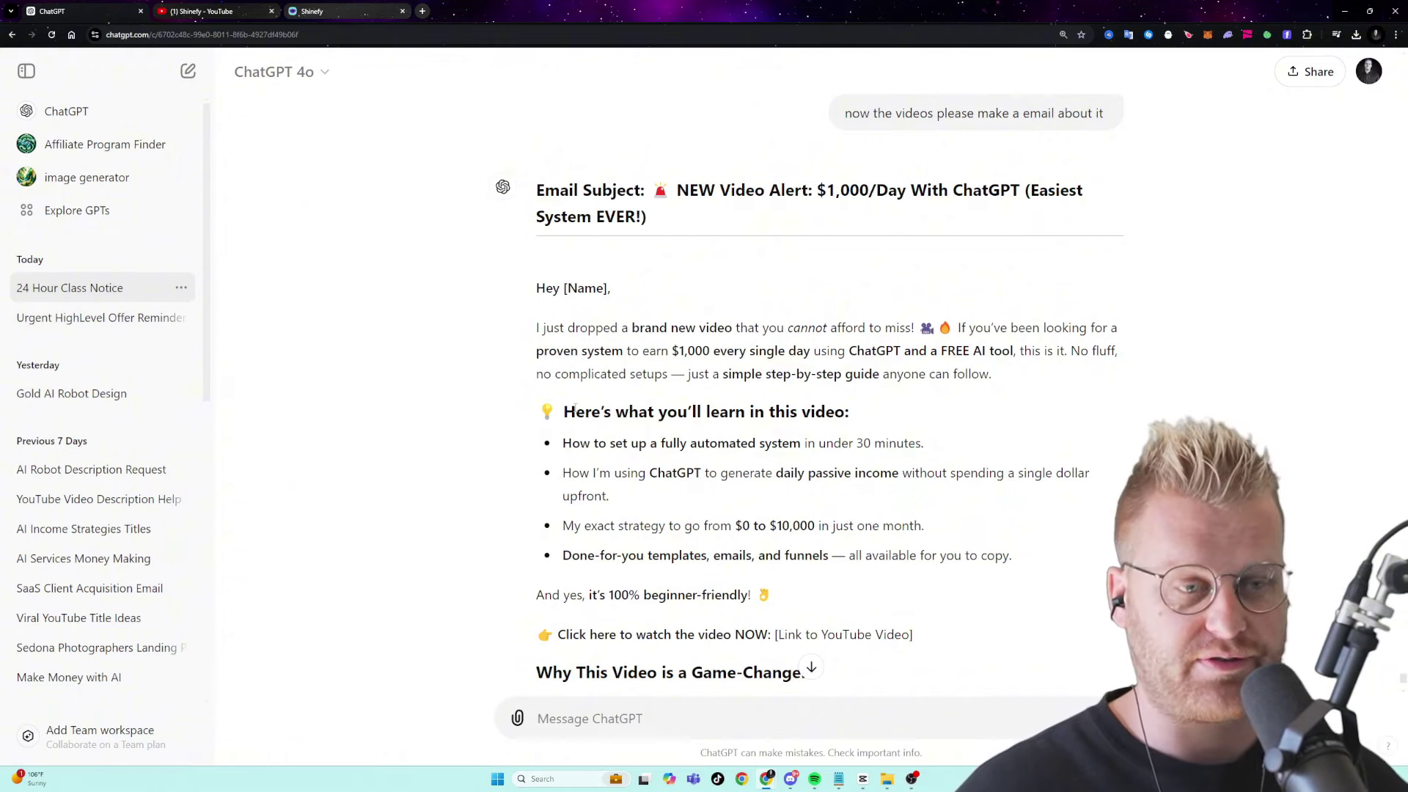
- Scroll through the finished promo email, then minimize the ChatGPT window
{"action": "scroll", "coordinate": [393, 268], "scroll_direction": "down", "scroll_amount": 8}
{"action": "scroll", "coordinate": [862, 402], "scroll_direction": "up", "scroll_amount": 7}
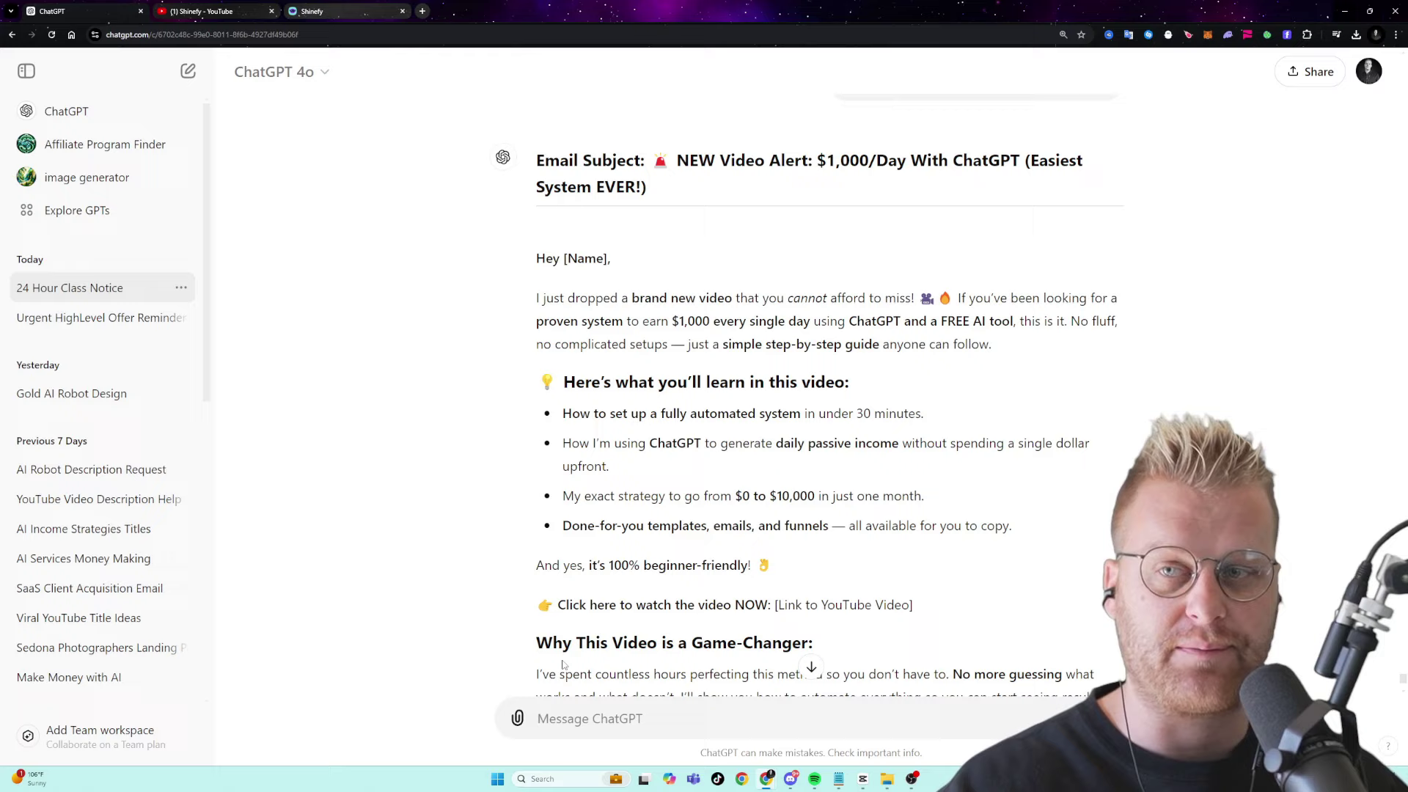
{"action": "left_click", "coordinate": [1345, 10]}
- Minimize the YouTube and course windows and select line 4 of the Notepad checklist
{"action": "left_click", "coordinate": [1345, 11]}
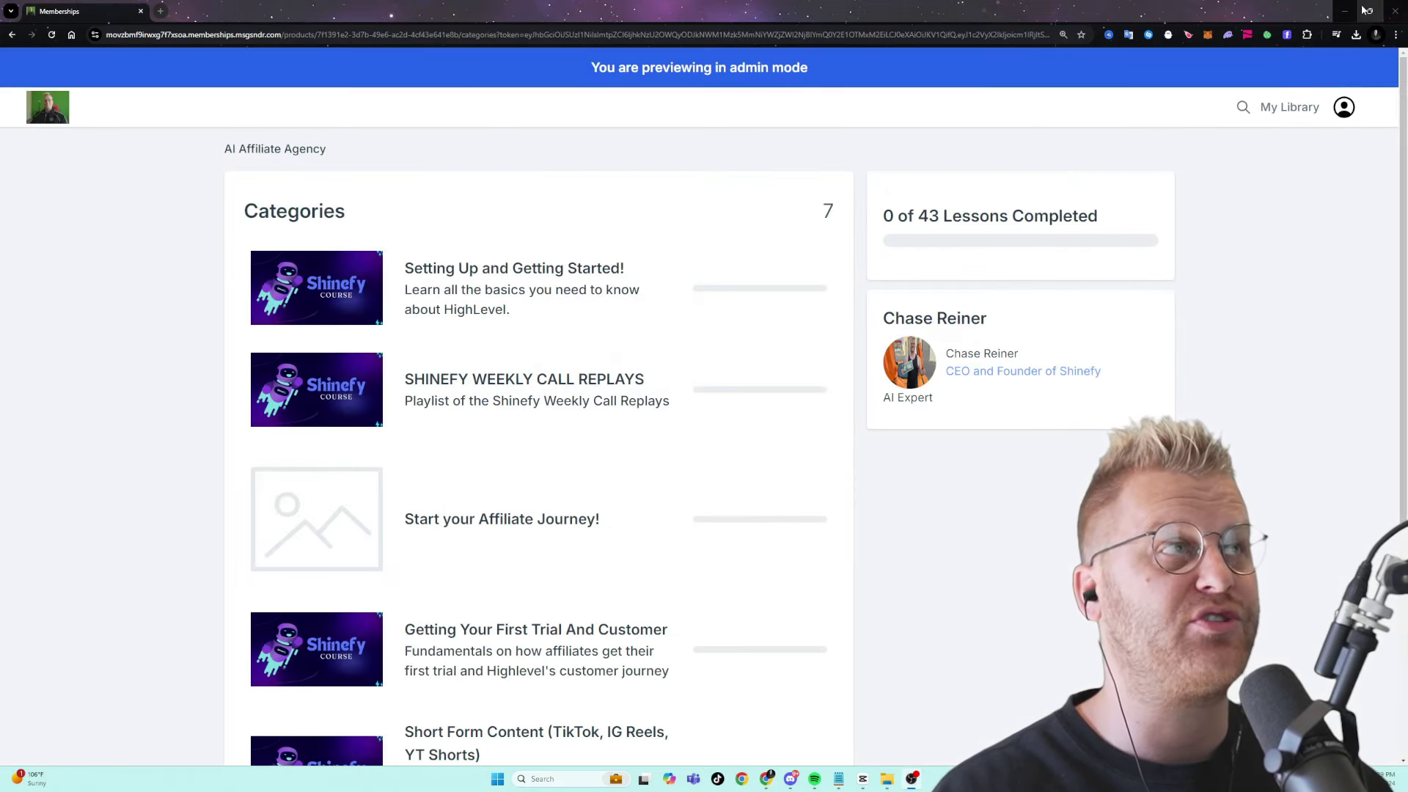
{"action": "left_click", "coordinate": [1345, 11]}
{"action": "triple_click", "coordinate": [687, 393]}
{"action": "left_click", "coordinate": [638, 430]}
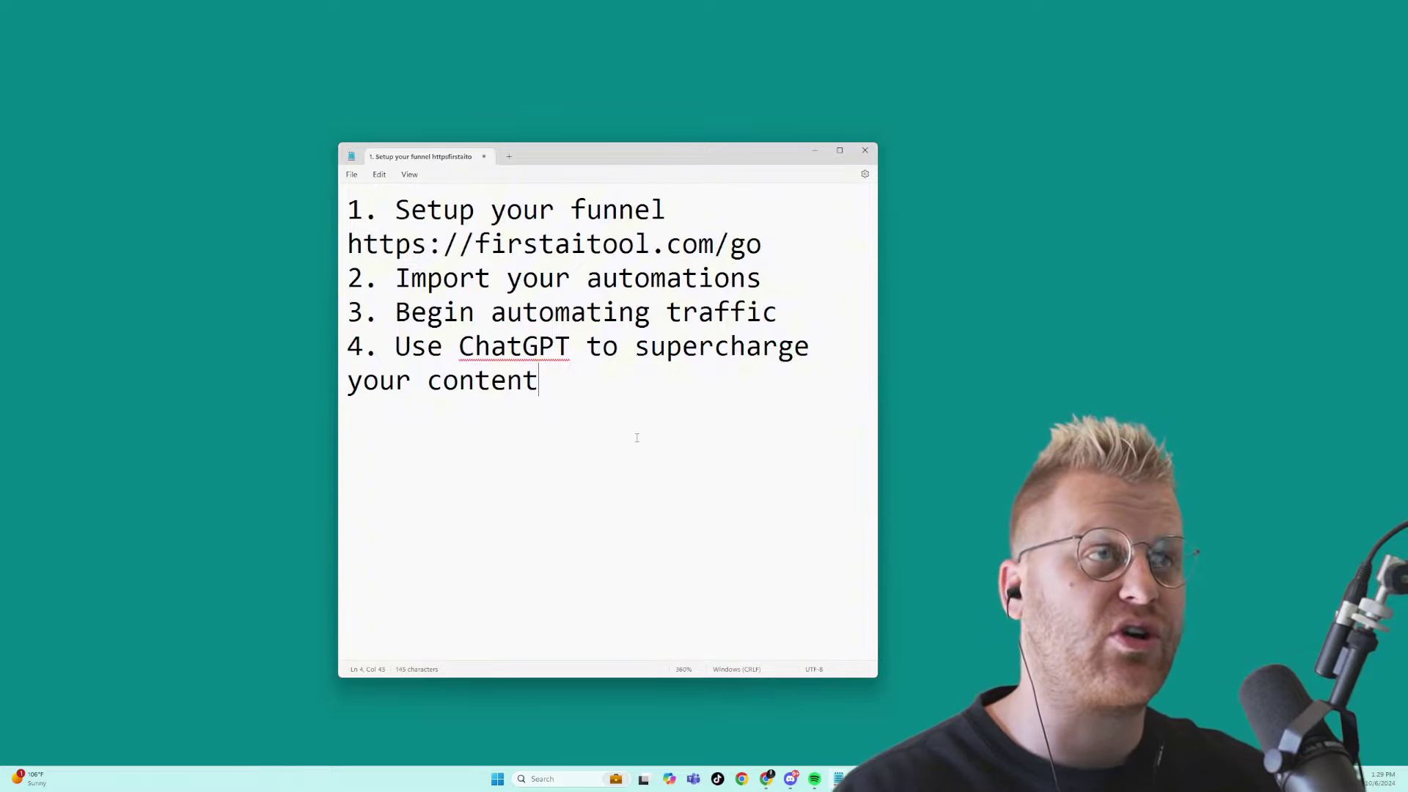